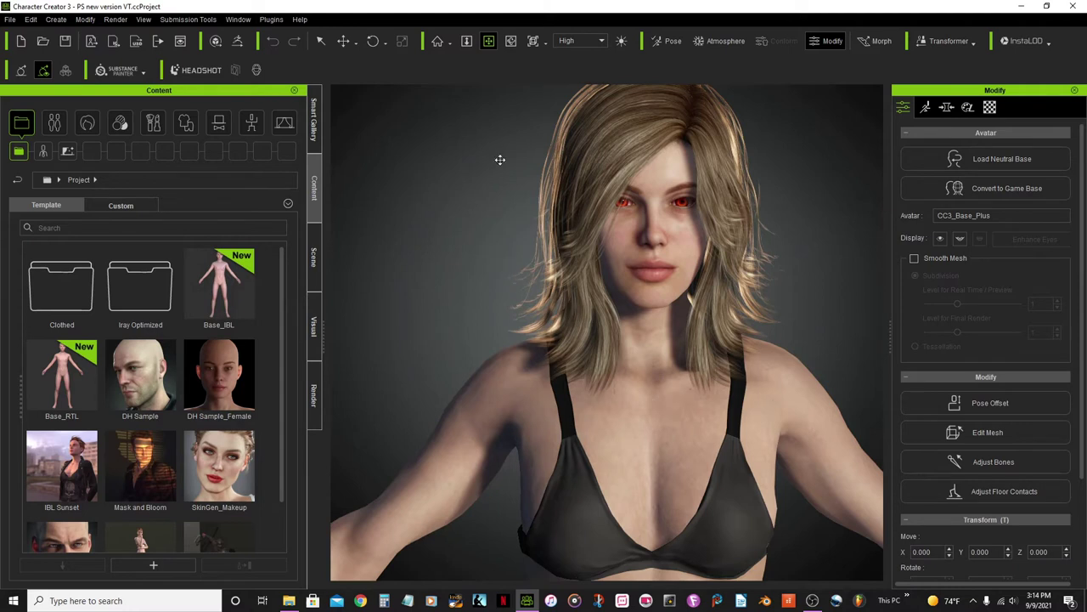
# Step: Select SW_Leiko Hair and show its Outfits substance options in the appearance settings
pyautogui.click(321, 42)
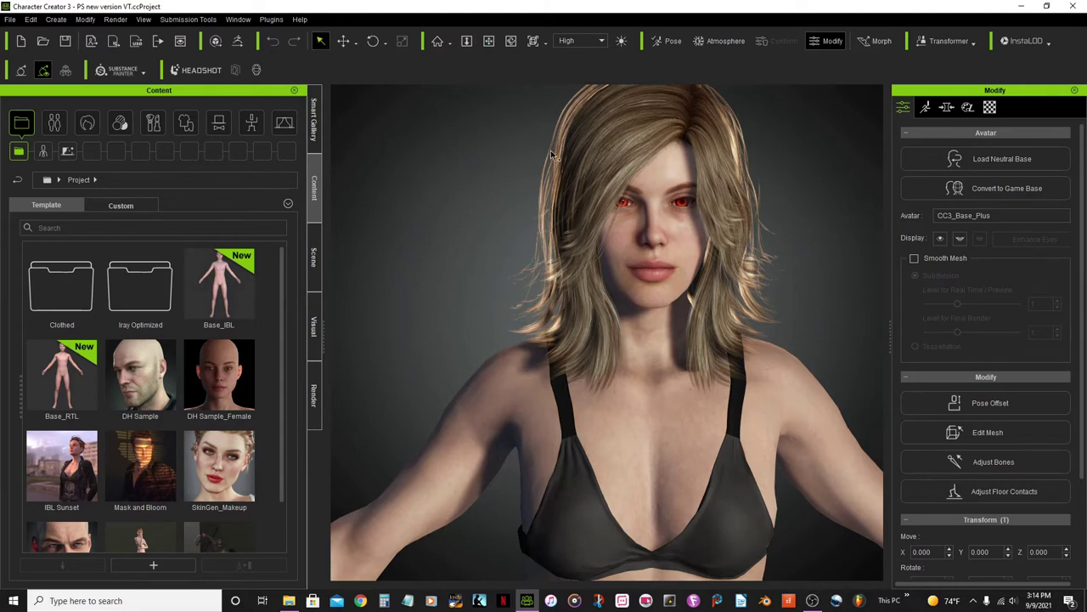
pyautogui.scroll(5, 612, 195)
pyautogui.scroll(-2, 600, 125)
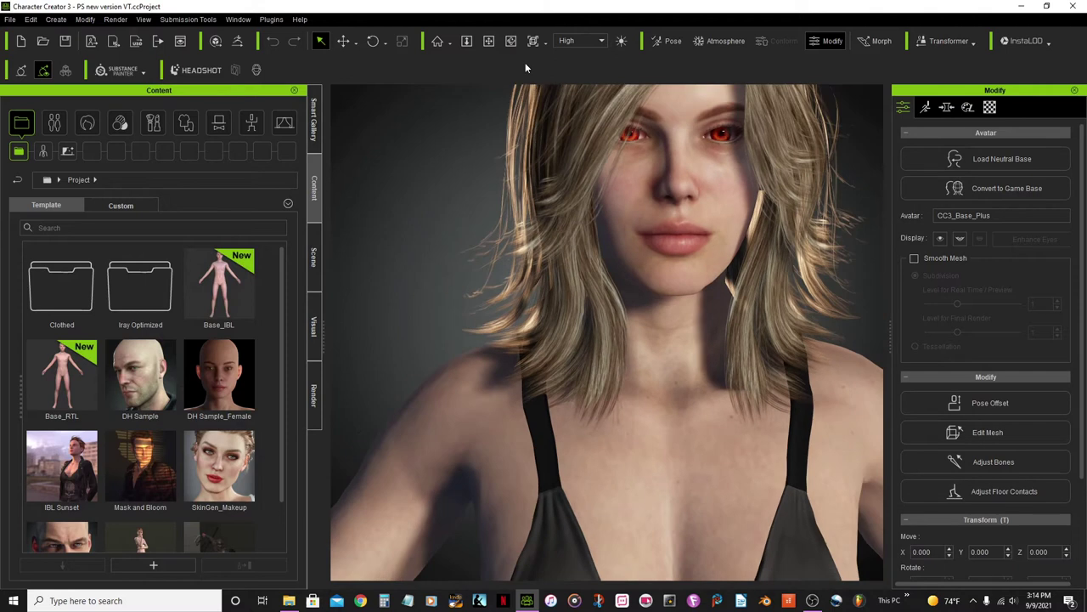
pyautogui.click(489, 41)
pyautogui.scroll(-4, 490, 158)
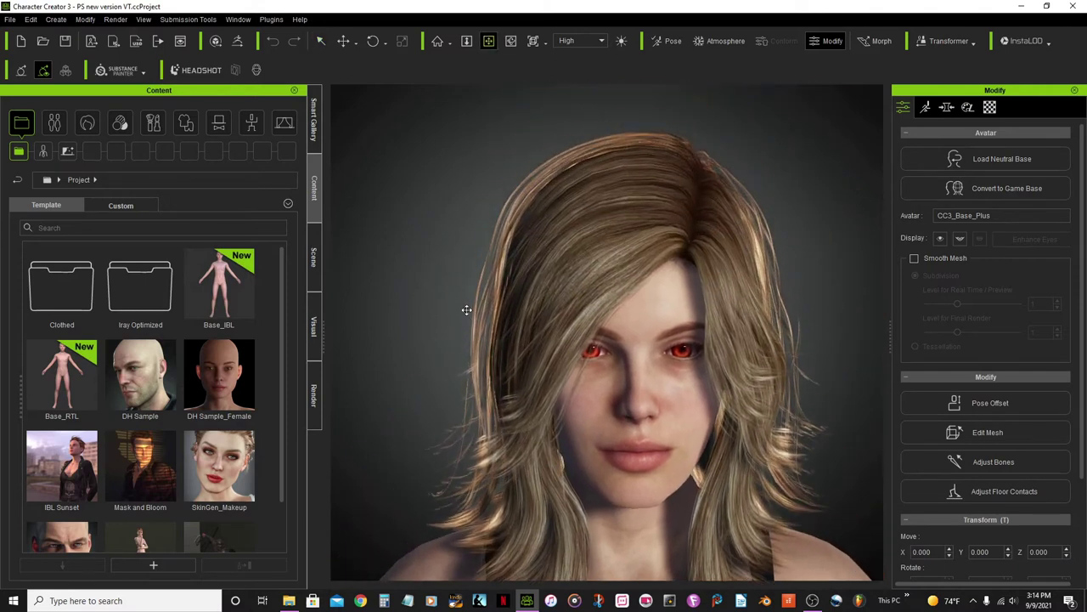
pyautogui.click(320, 42)
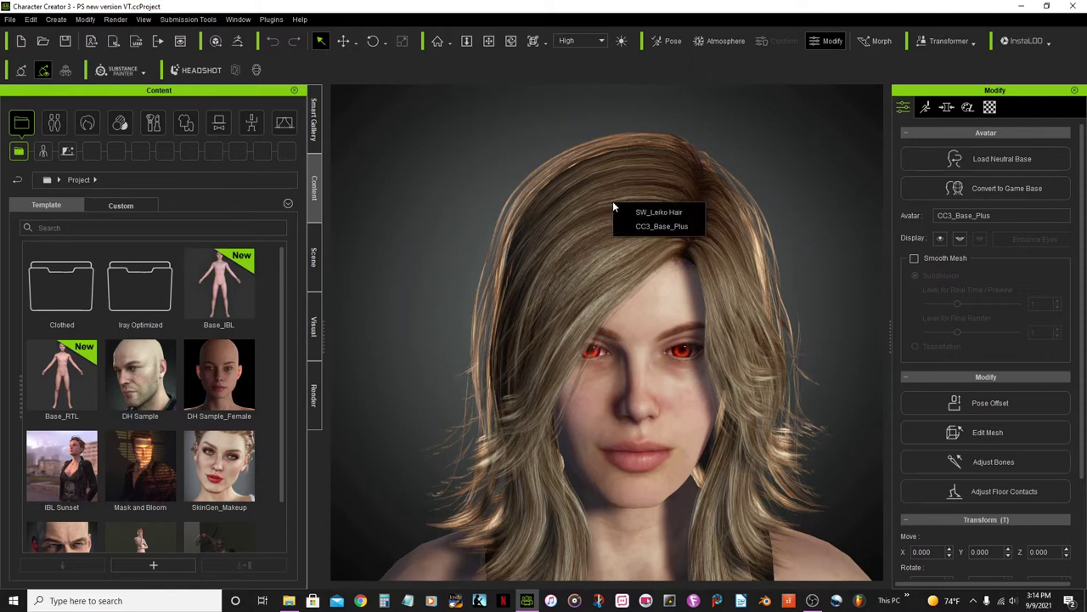
pyautogui.click(663, 214)
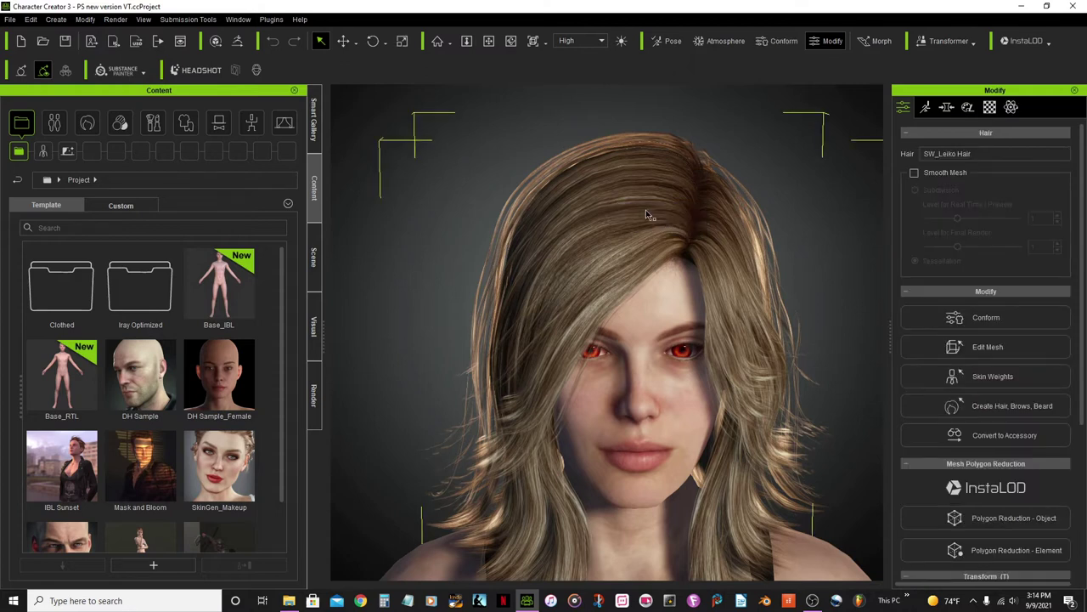
pyautogui.click(971, 107)
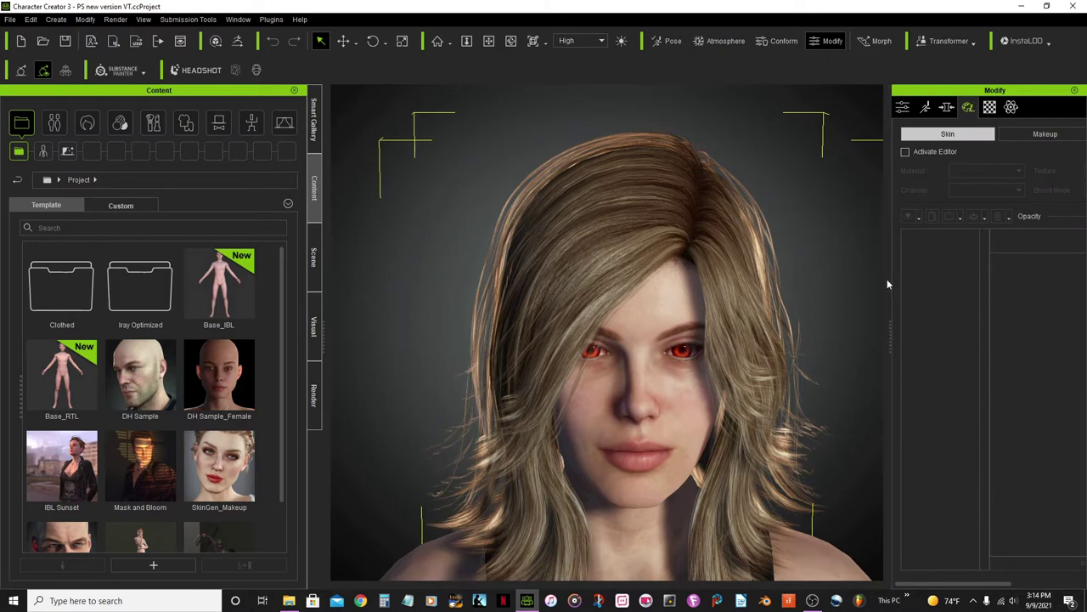
pyautogui.moveTo(891, 341); pyautogui.dragTo(774, 341)
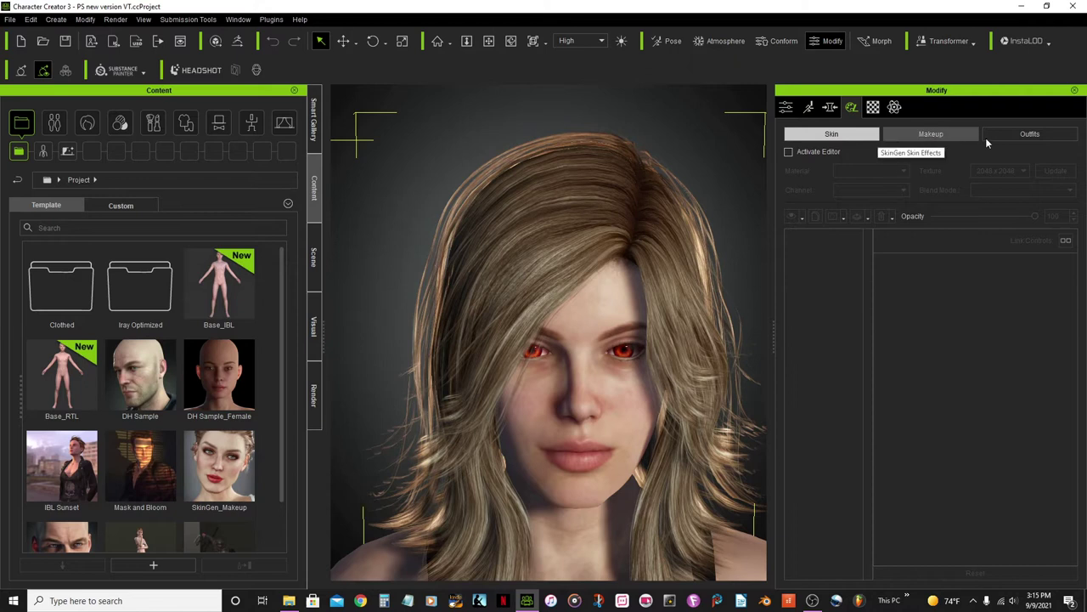
pyautogui.click(1036, 134)
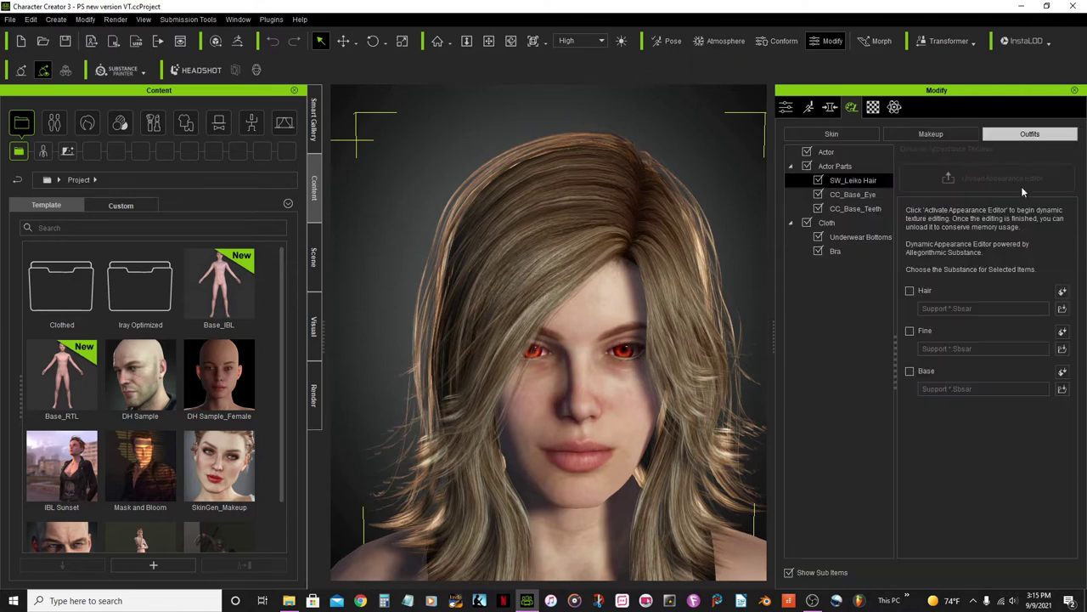
# Step: Apply Traditional substances to Hair, Fine and Base materials and load the Appearance Editor
pyautogui.click(909, 292)
pyautogui.click(909, 331)
pyautogui.click(910, 372)
pyautogui.click(1062, 292)
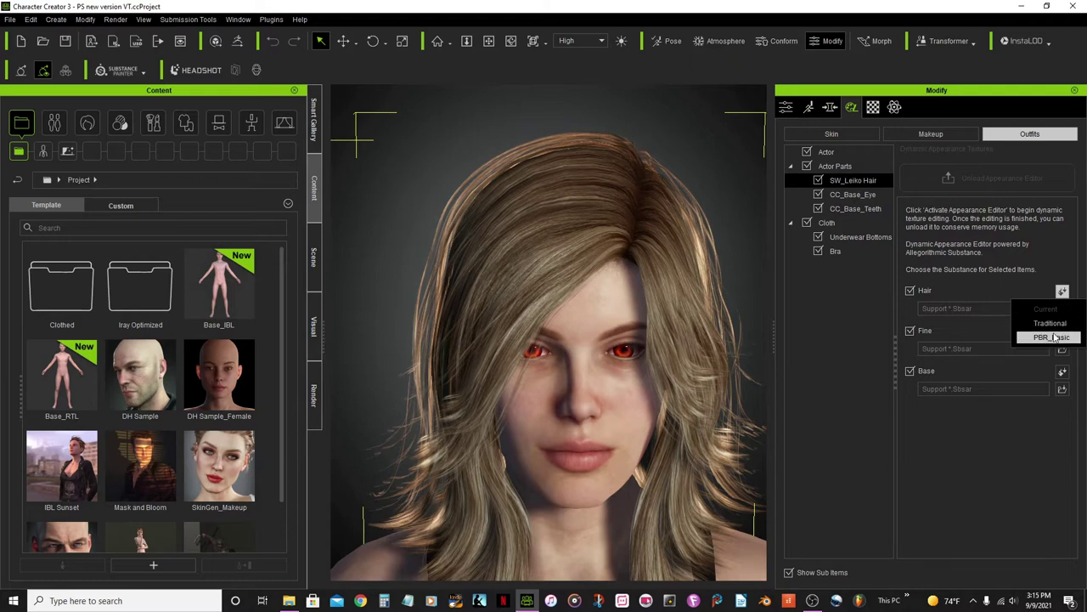
pyautogui.click(1048, 324)
pyautogui.click(1063, 331)
pyautogui.click(1053, 365)
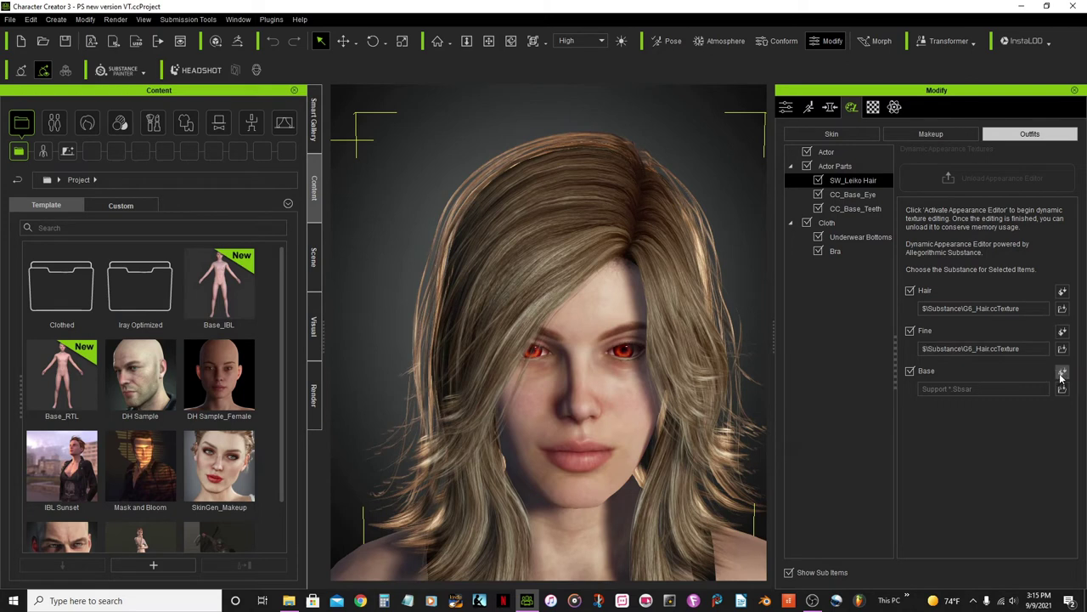
pyautogui.click(1062, 372)
pyautogui.click(1053, 404)
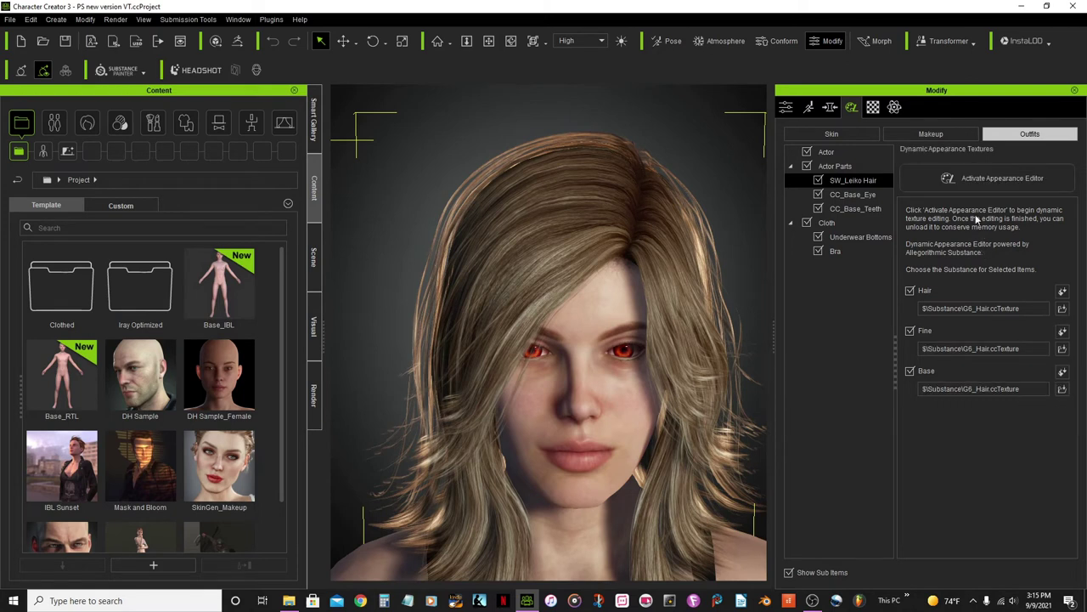
pyautogui.click(975, 184)
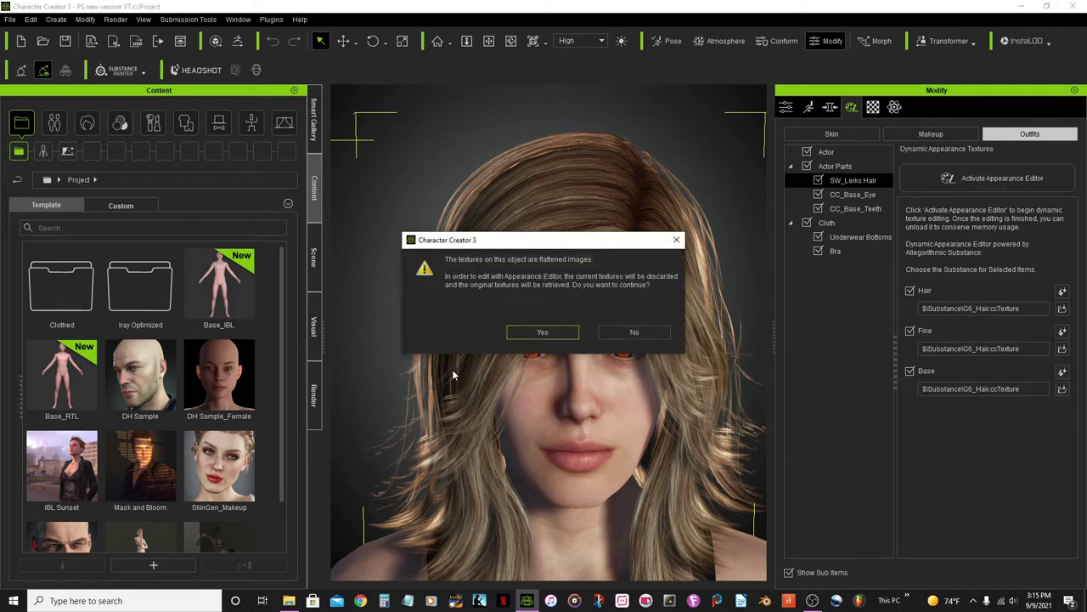
pyautogui.click(551, 333)
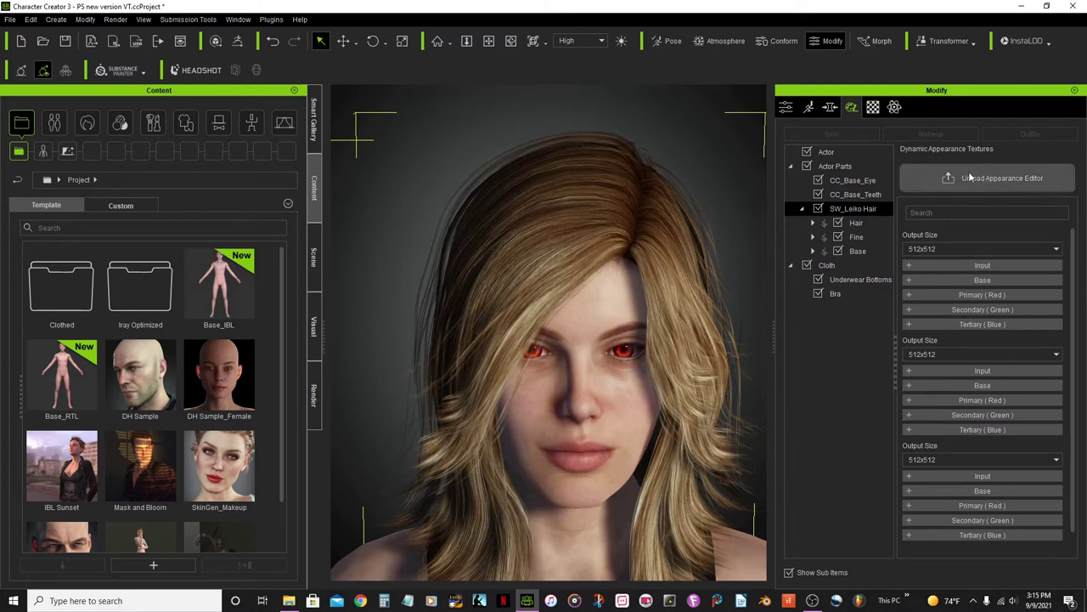
# Step: Set Hair, Fine and Base texture output sizes to 2048x2048, then unload the Appearance Editor
pyautogui.click(1055, 252)
pyautogui.click(1026, 328)
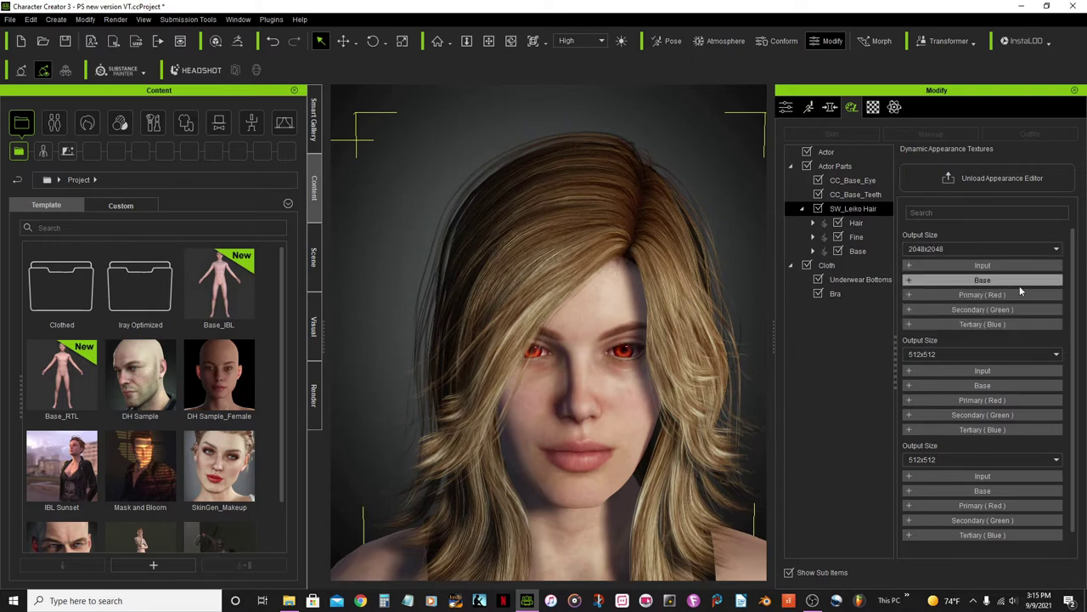
pyautogui.click(1058, 354)
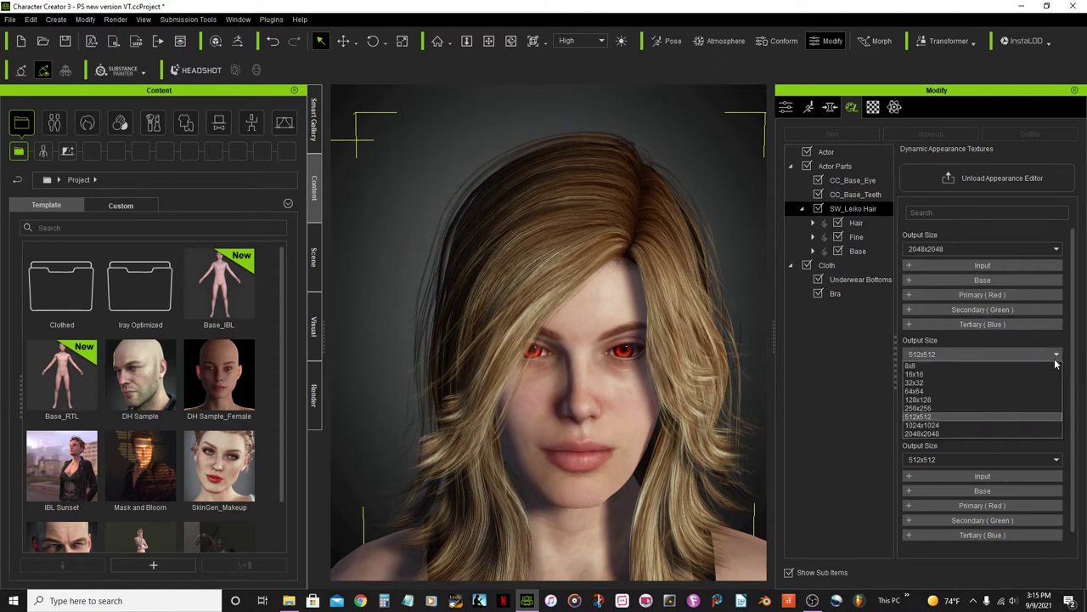
pyautogui.click(1041, 437)
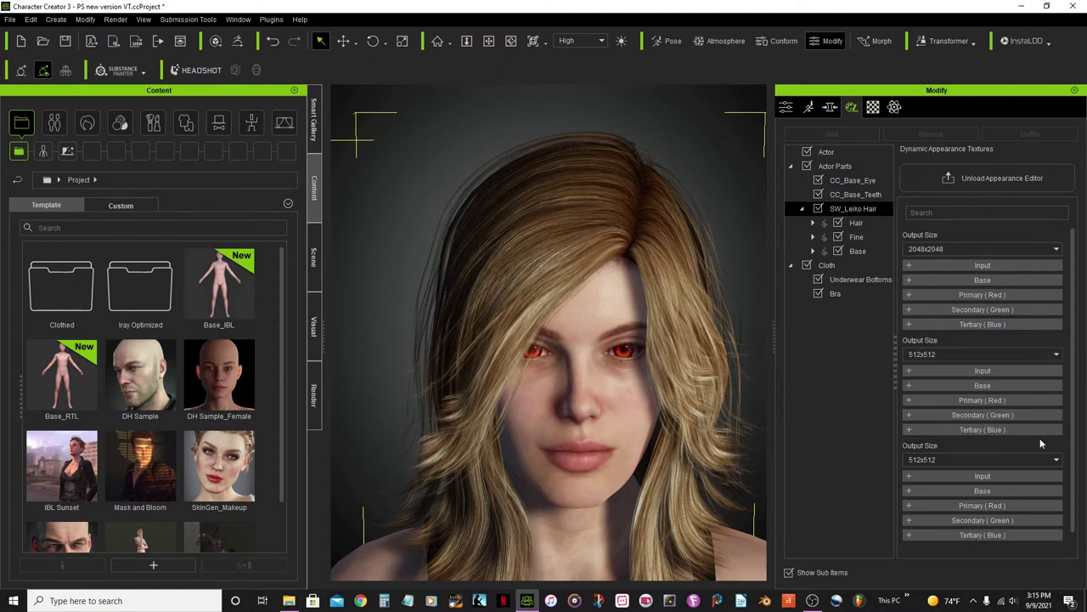
pyautogui.click(1058, 355)
pyautogui.click(1015, 434)
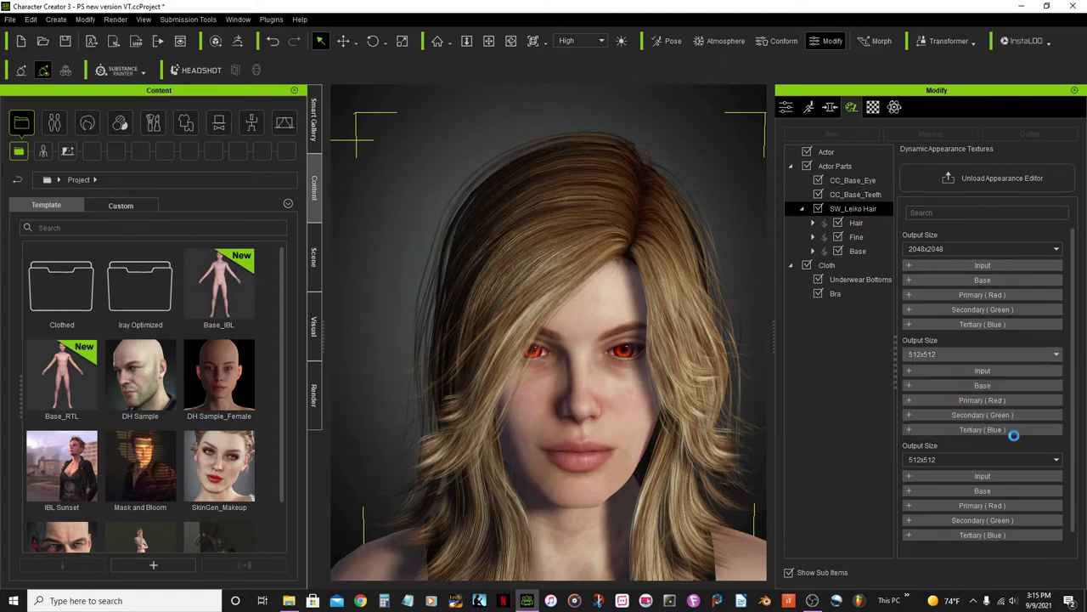
pyautogui.click(1057, 461)
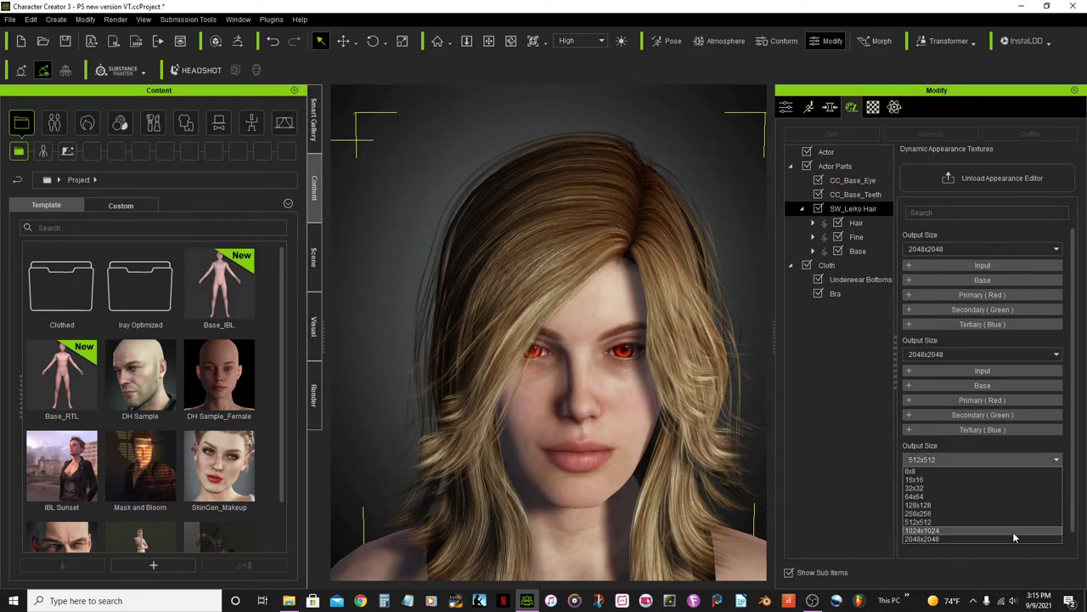
pyautogui.click(1013, 538)
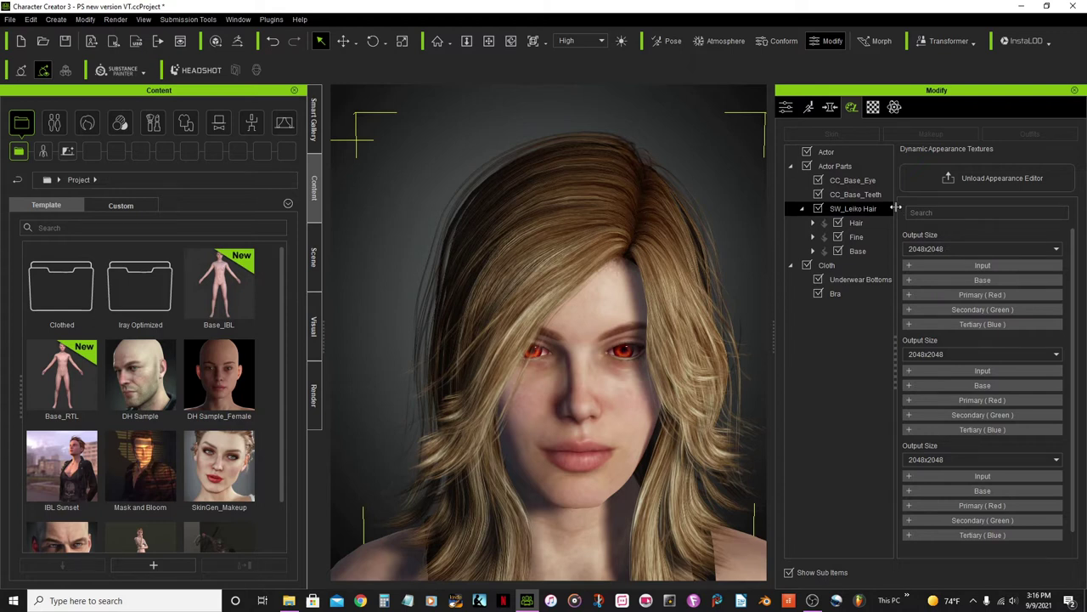
pyautogui.click(978, 179)
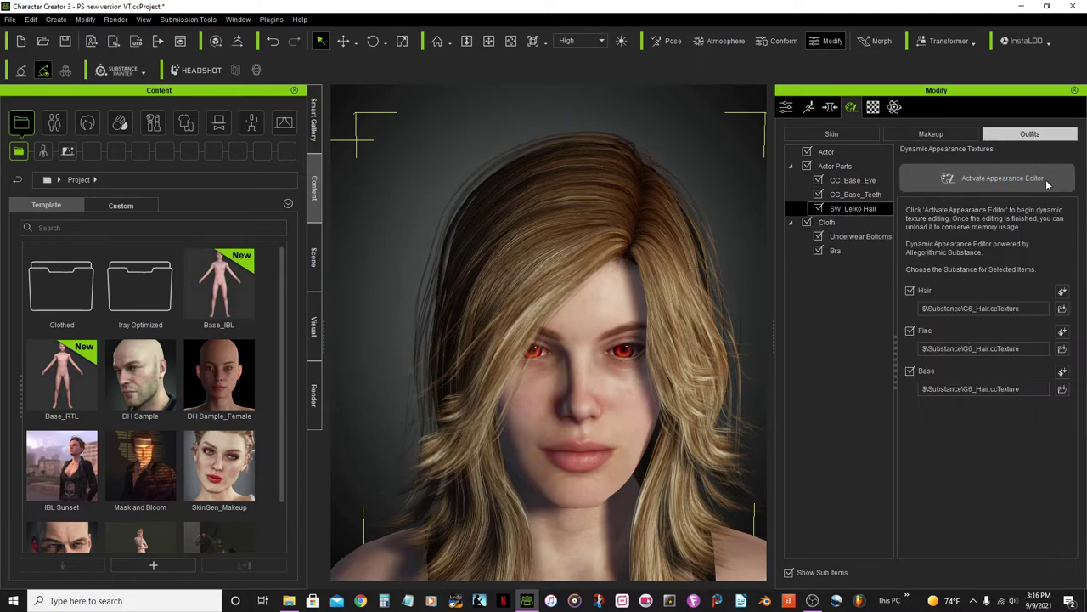
# Step: Show the hair's material textures and close the Diffuse colour adjustments unchanged
pyautogui.click(874, 107)
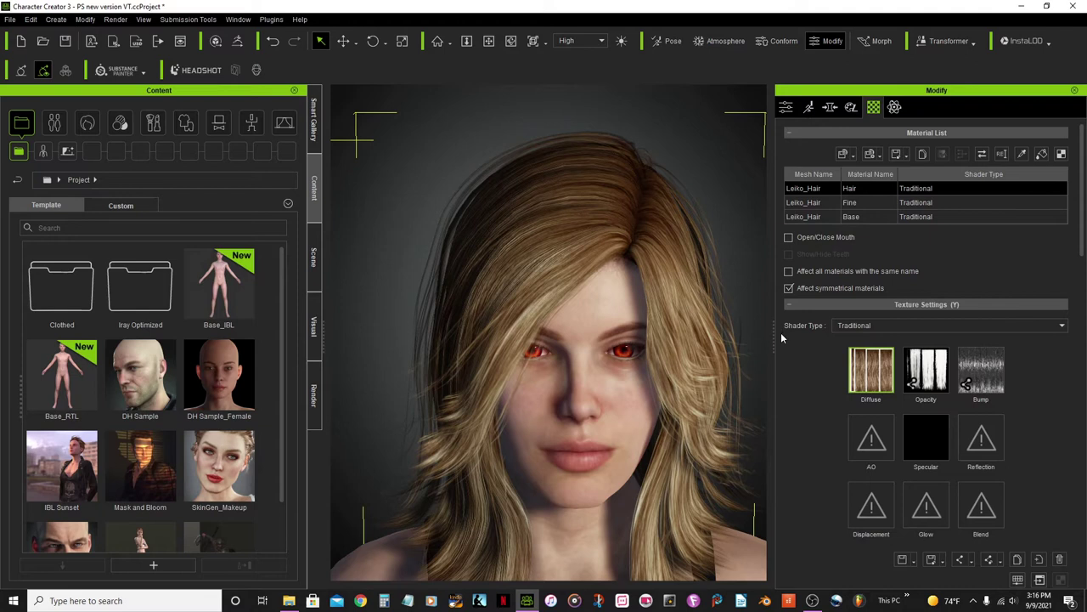
pyautogui.moveTo(777, 344); pyautogui.dragTo(836, 339)
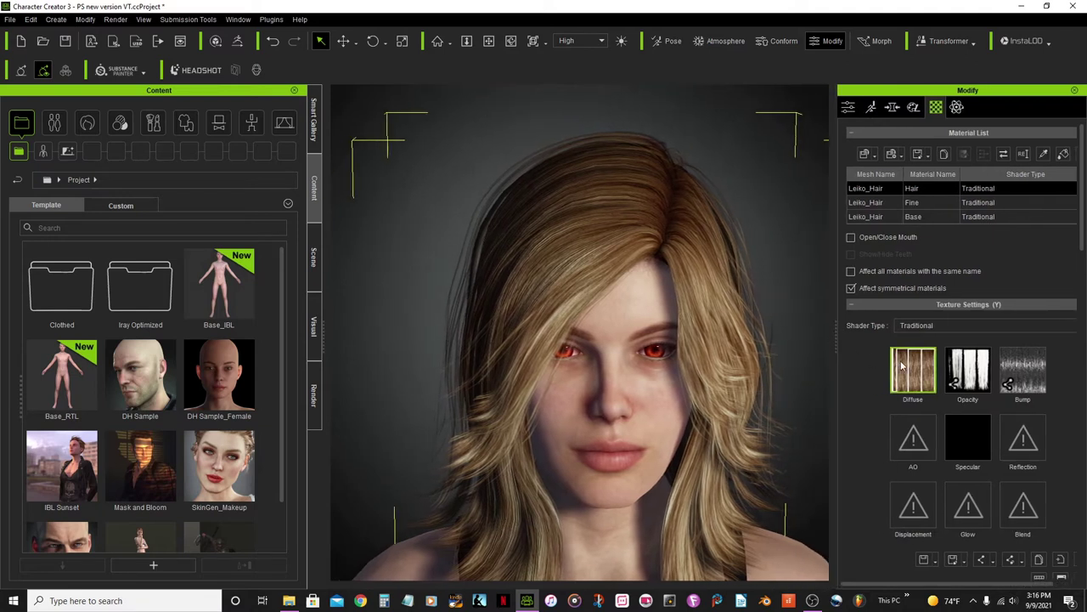
pyautogui.scroll(-3, 1028, 411)
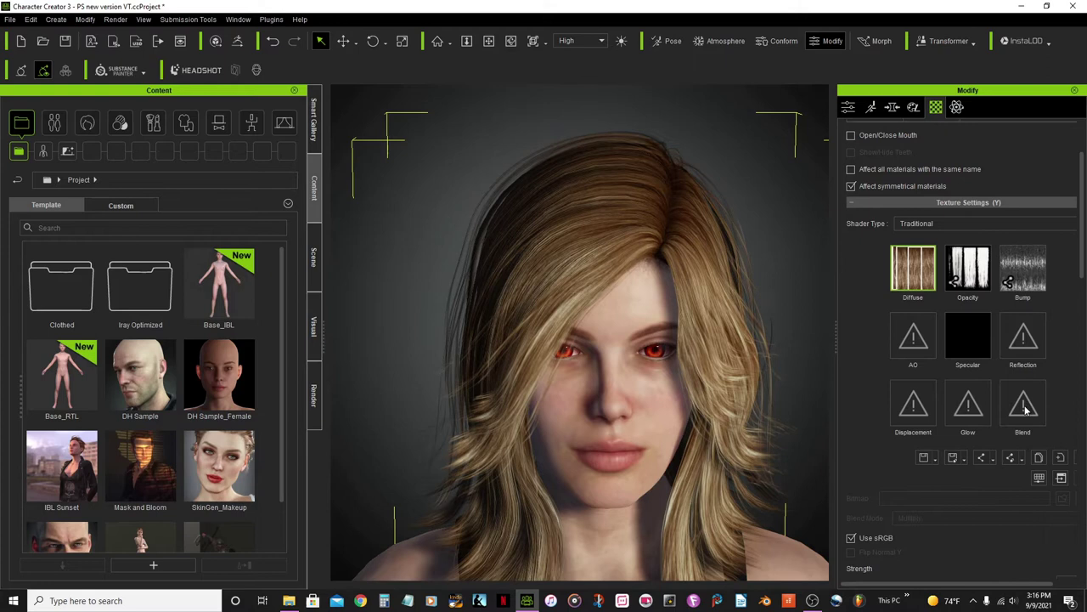
pyautogui.click(1040, 478)
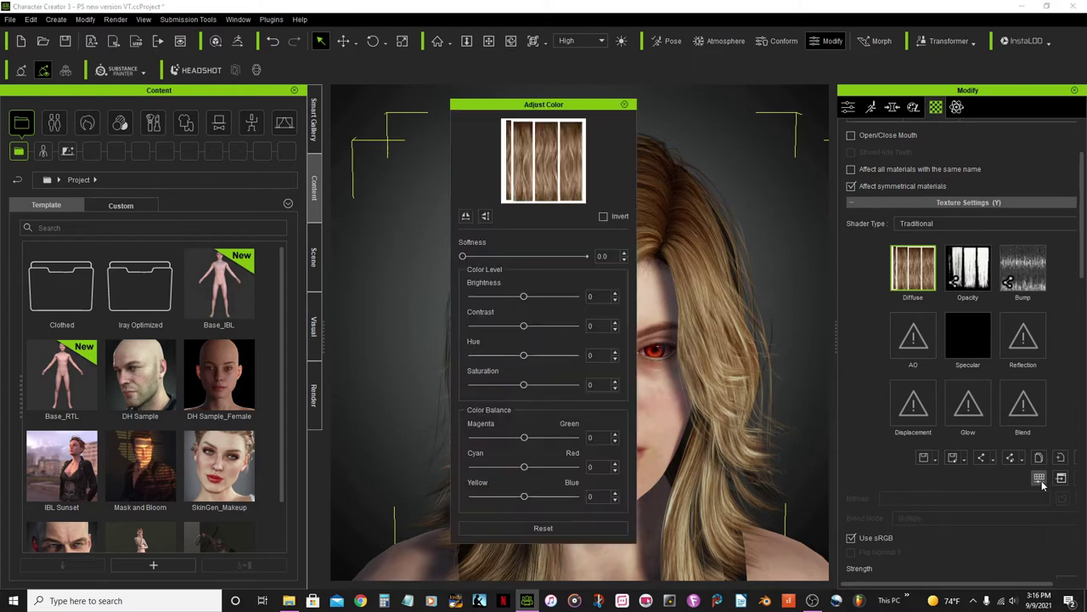
pyautogui.moveTo(585, 107); pyautogui.dragTo(908, 92)
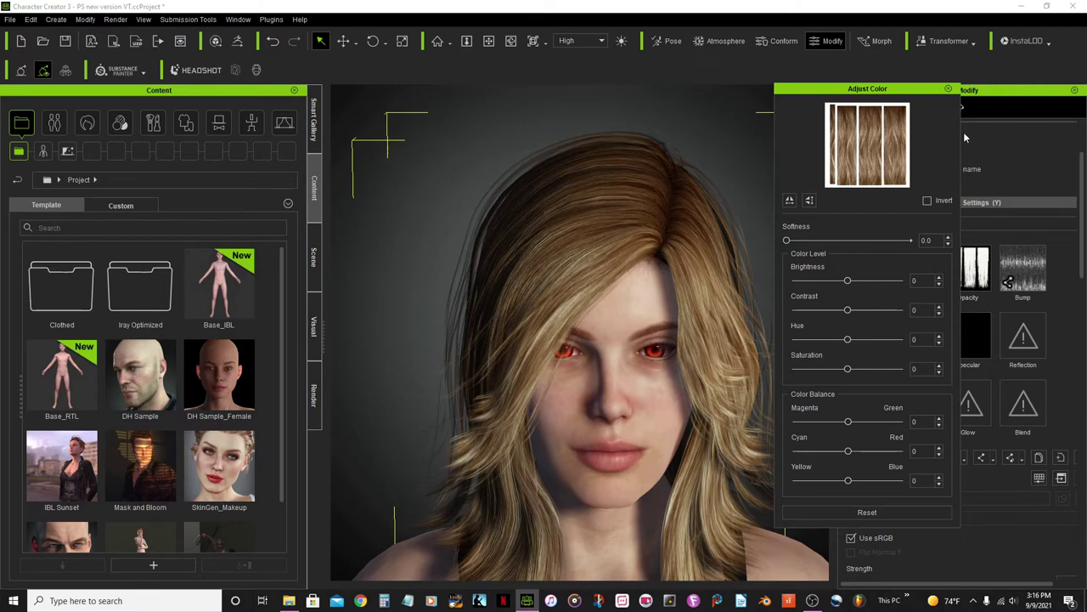
pyautogui.click(949, 90)
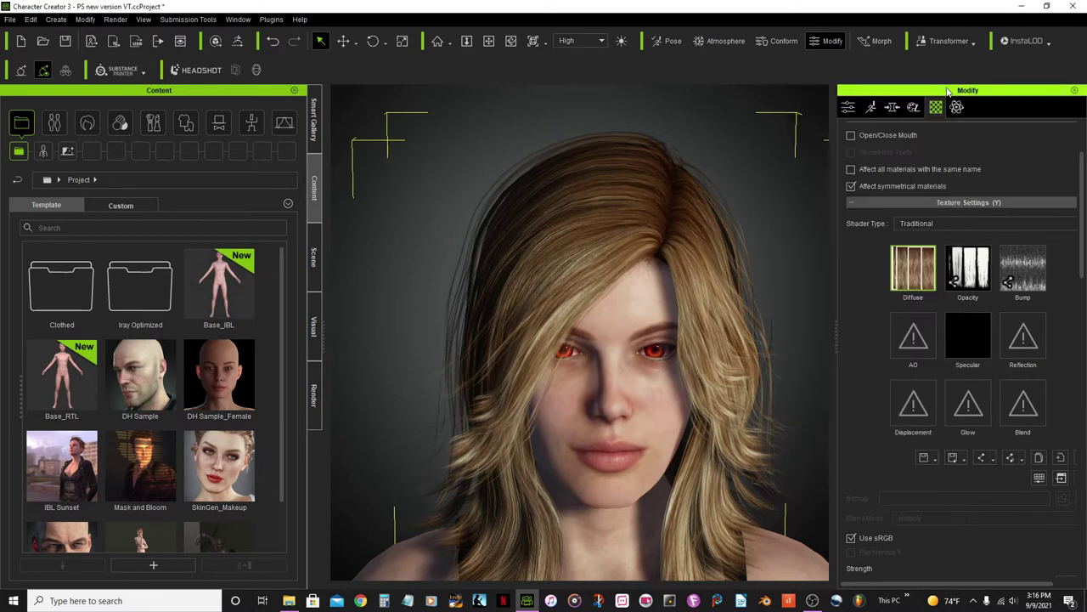
pyautogui.scroll(-5, 684, 296)
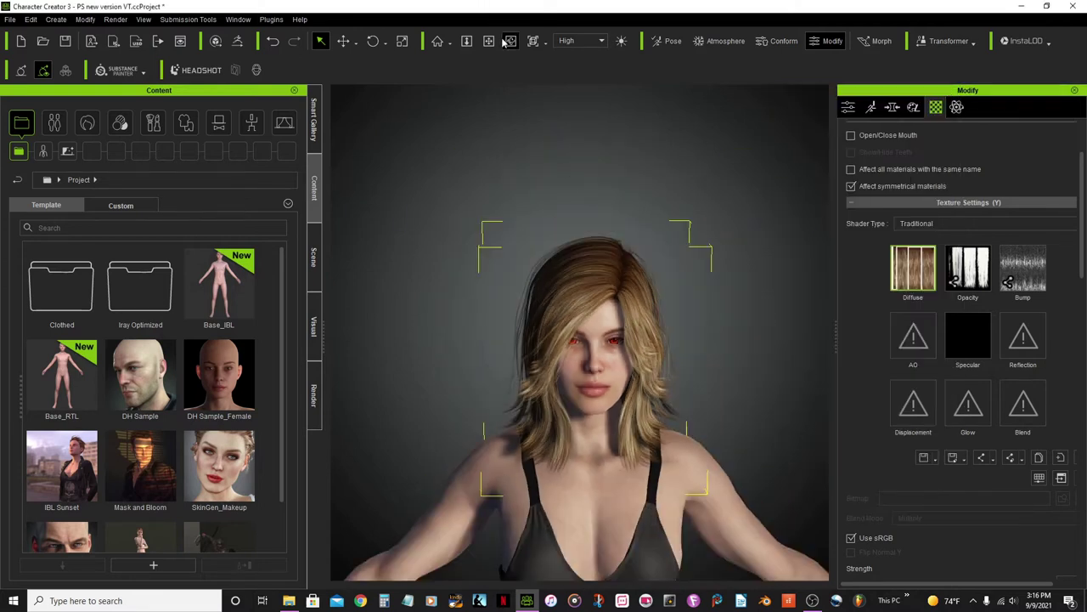
pyautogui.click(488, 41)
pyautogui.moveTo(609, 165); pyautogui.dragTo(569, 72)
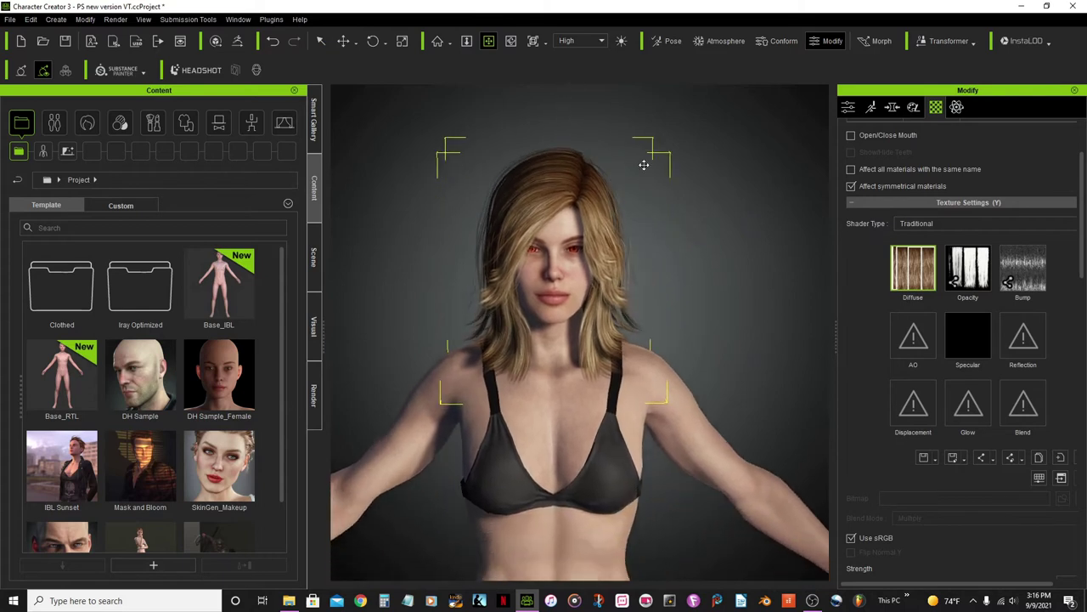
pyautogui.click(511, 41)
pyautogui.moveTo(716, 295); pyautogui.dragTo(665, 349)
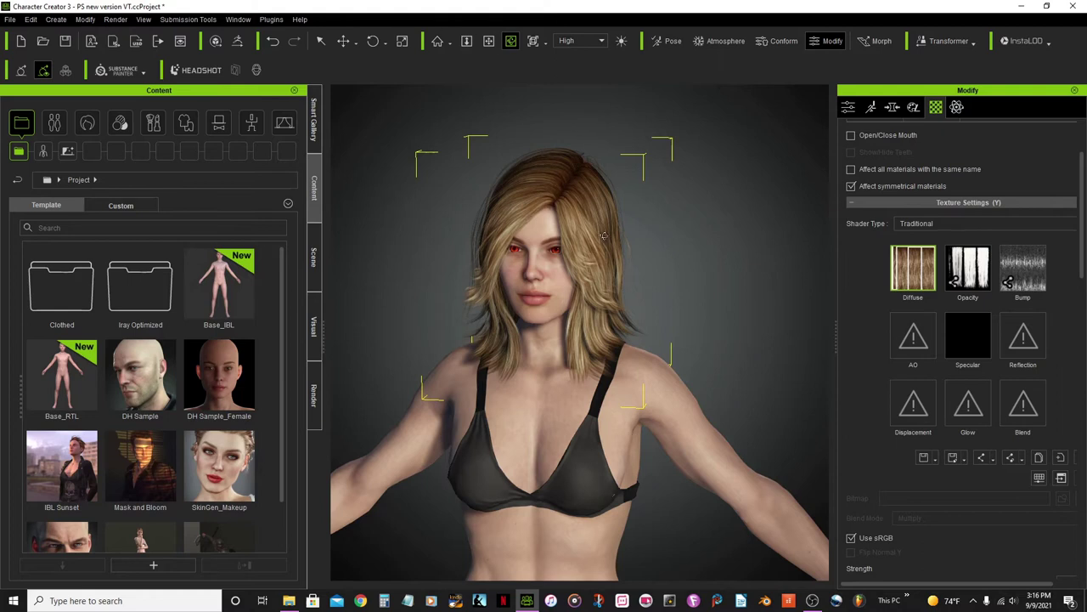
pyautogui.moveTo(587, 205); pyautogui.dragTo(650, 181)
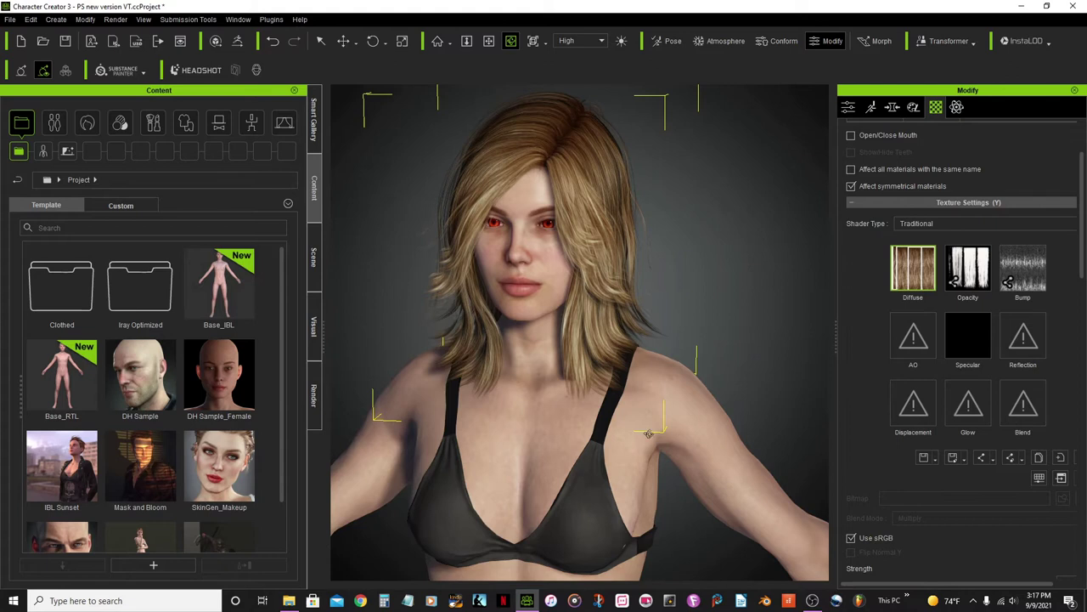
pyautogui.scroll(-2, 565, 220)
pyautogui.scroll(-1, 563, 222)
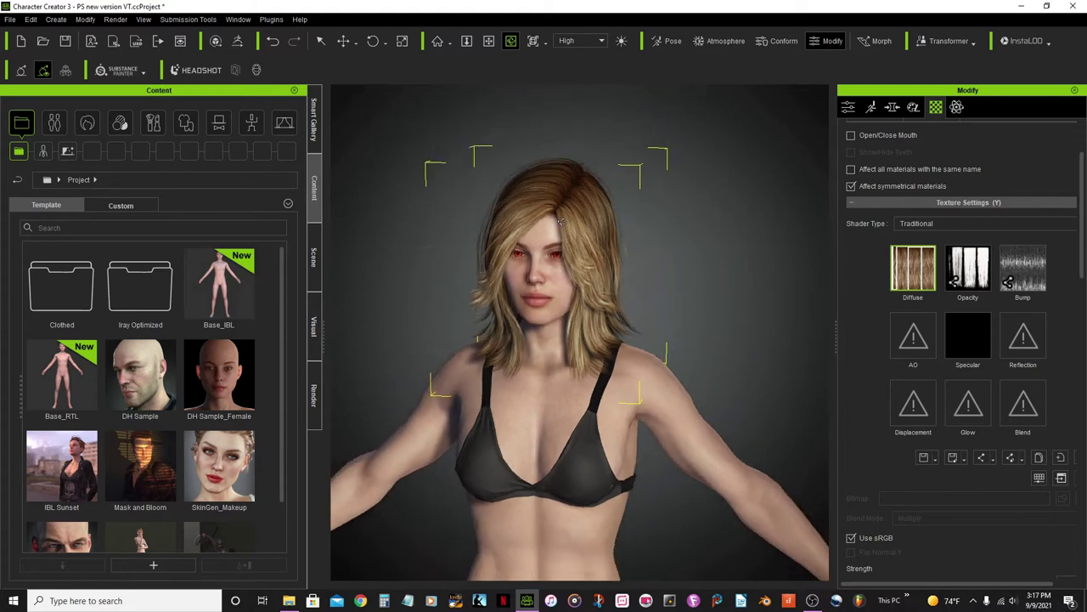
pyautogui.click(320, 41)
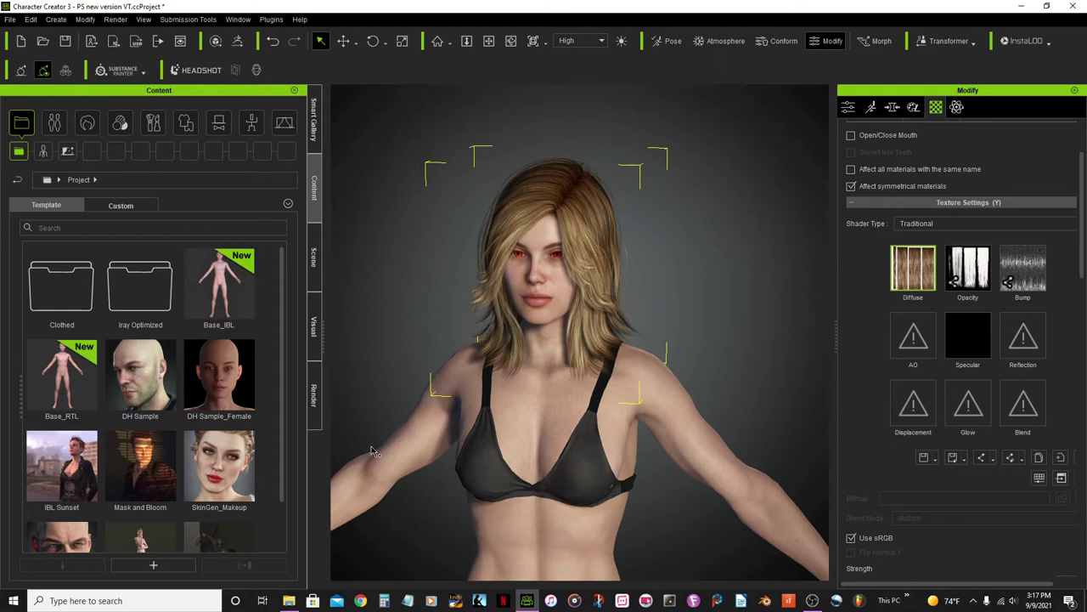
# Step: Light the scene with the Studio_02 IBL light room from the Stage presets
pyautogui.click(71, 150)
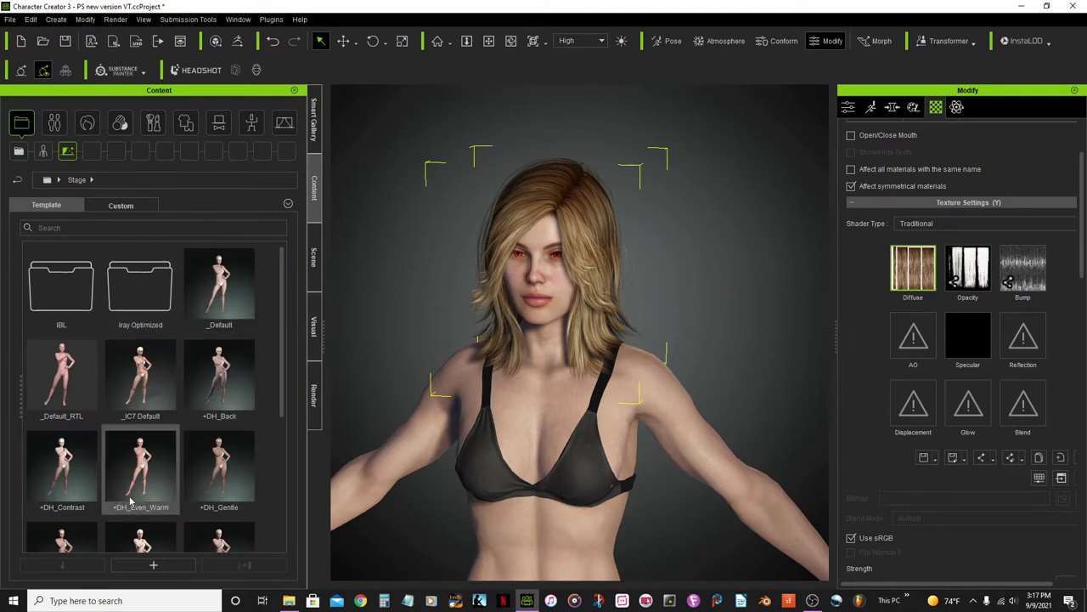
pyautogui.scroll(-3, 140, 501)
pyautogui.scroll(5, 94, 451)
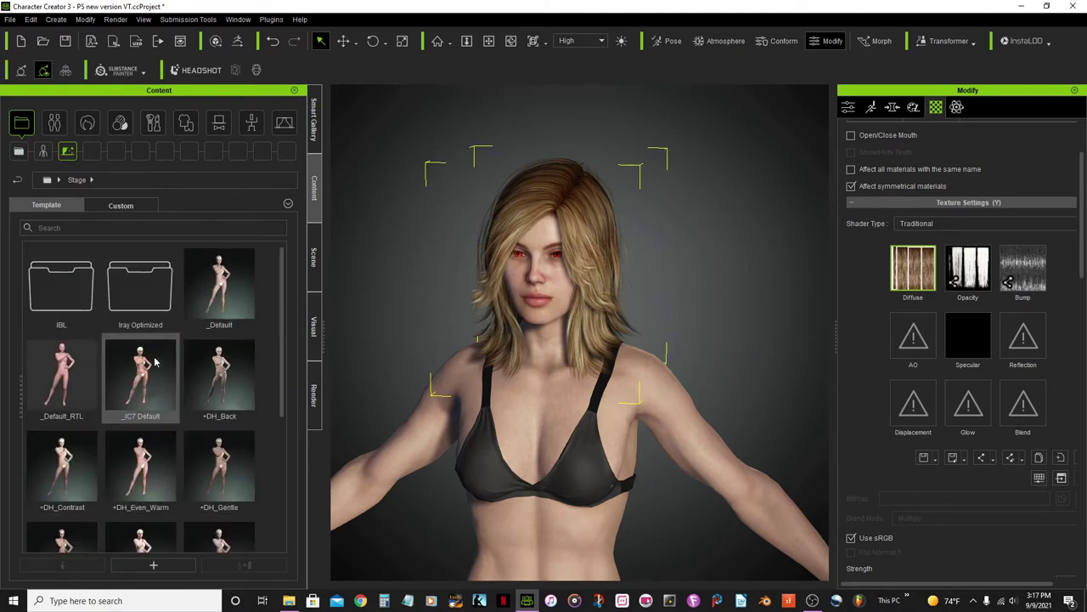
pyautogui.doubleClick(65, 293)
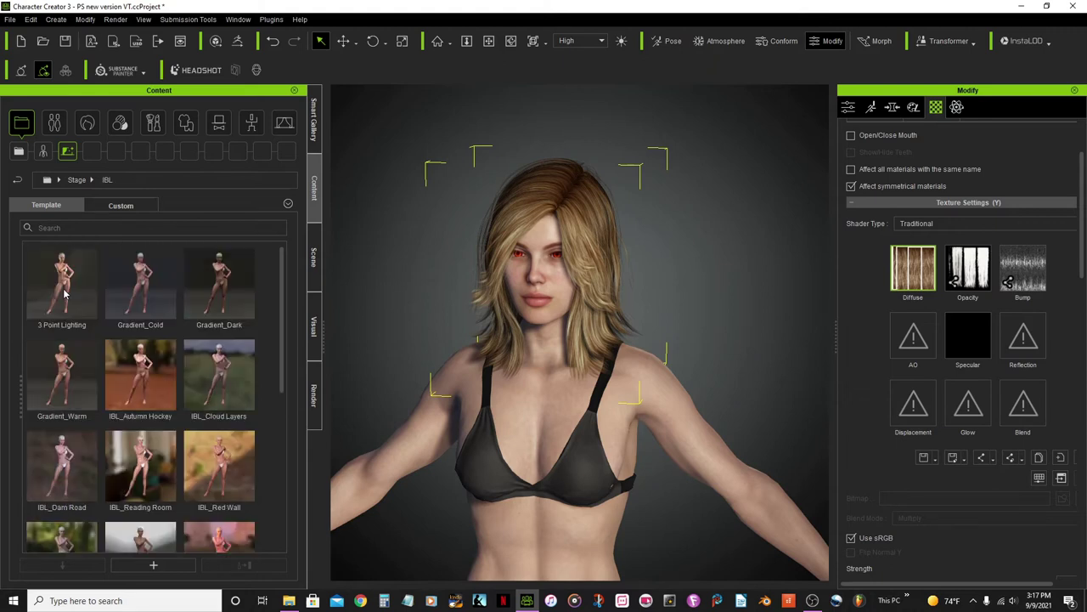
pyautogui.scroll(-5, 174, 329)
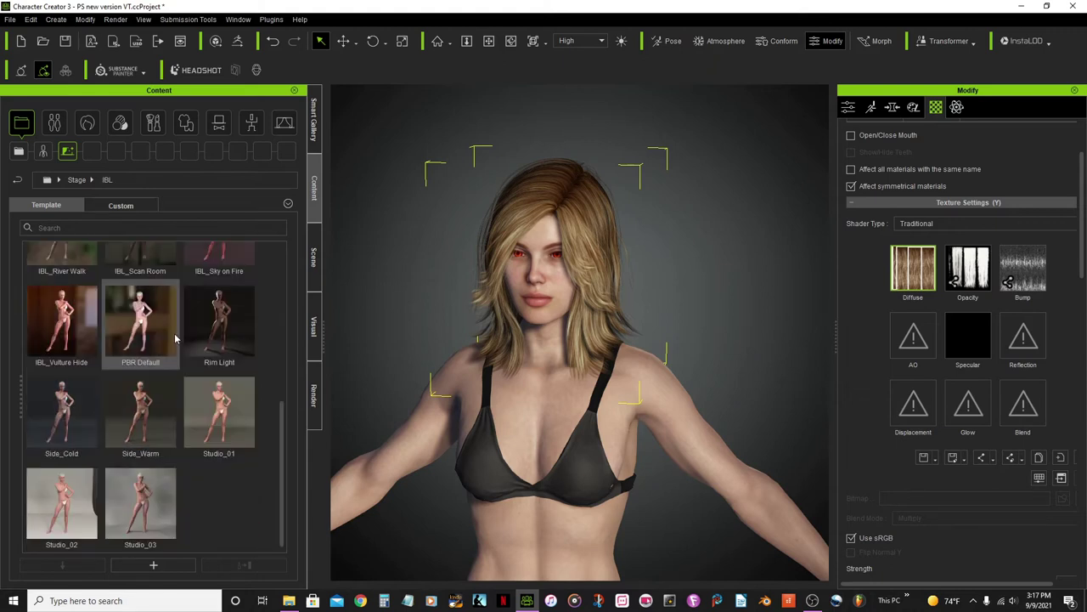
pyautogui.doubleClick(51, 510)
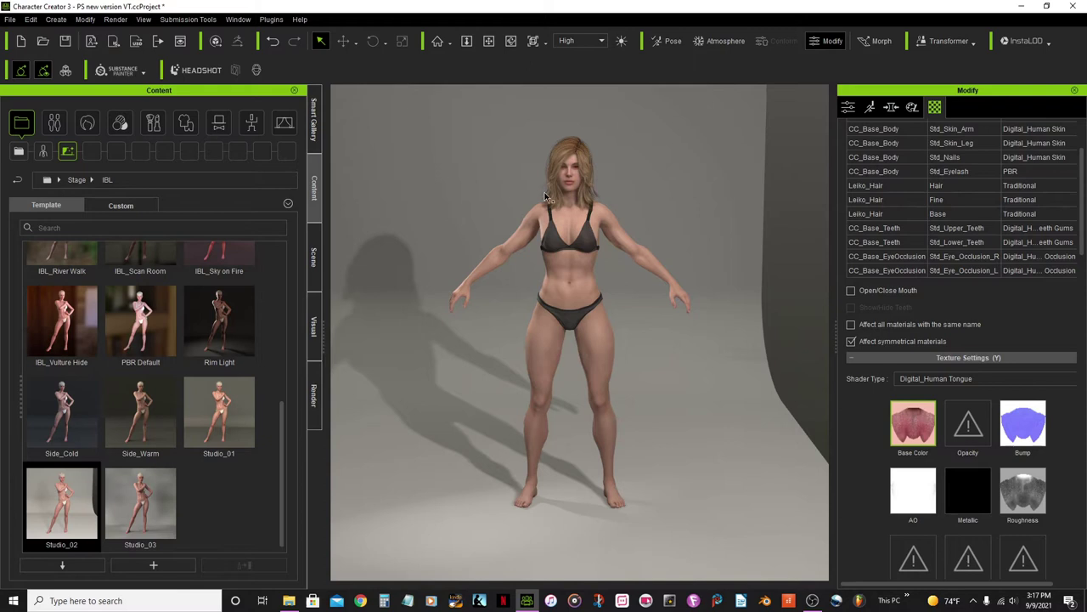
pyautogui.scroll(5, 518, 160)
# Step: Frame the character's face and select the hair material for editing
pyautogui.click(489, 41)
pyautogui.moveTo(540, 170); pyautogui.dragTo(540, 349)
pyautogui.scroll(5, 540, 349)
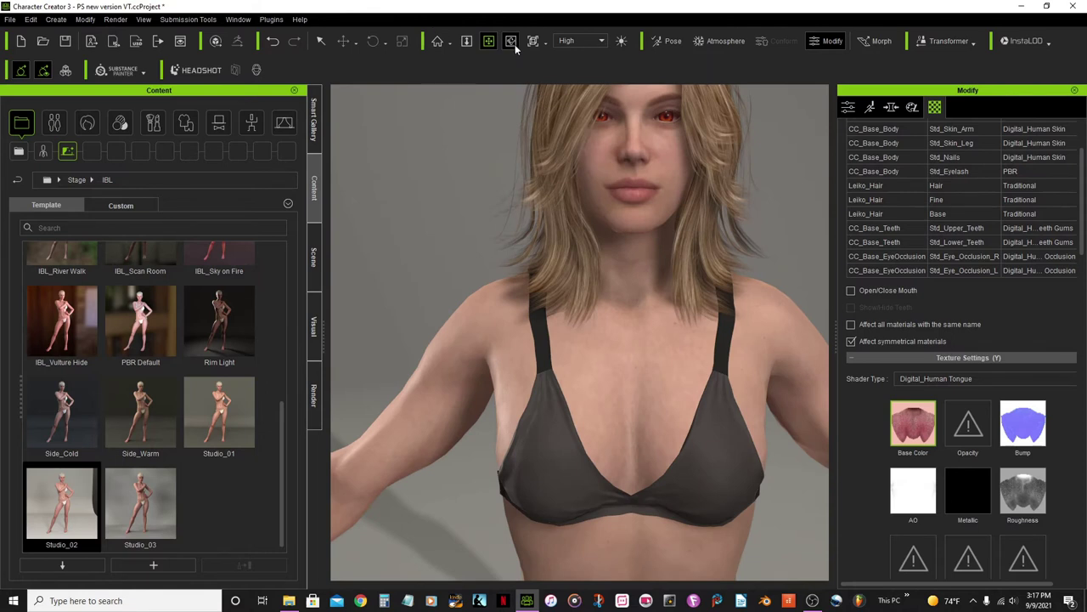
pyautogui.click(511, 41)
pyautogui.moveTo(696, 342); pyautogui.dragTo(514, 397)
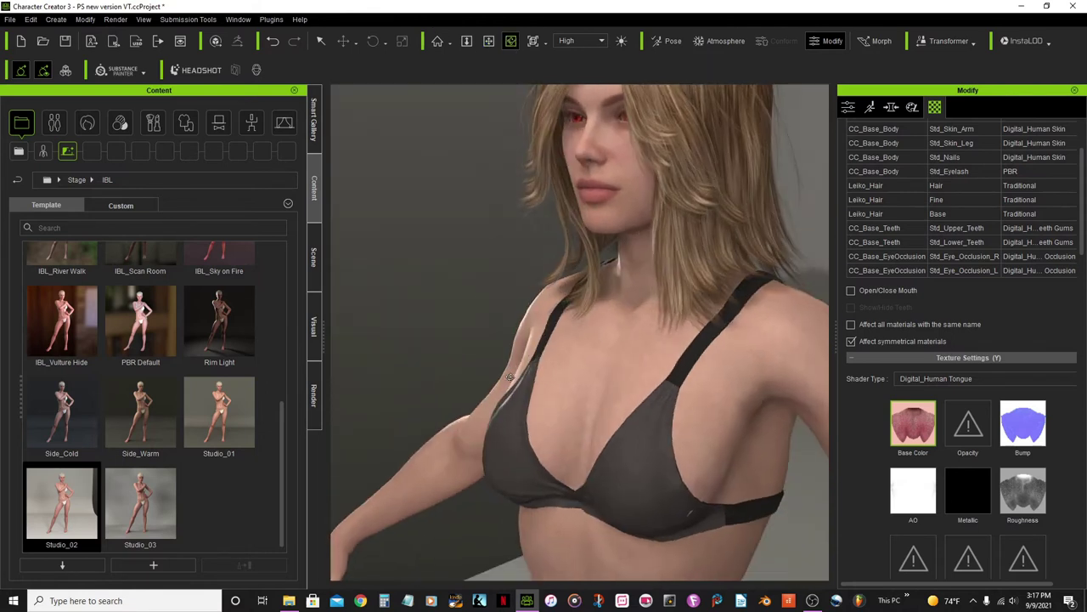
pyautogui.click(488, 40)
pyautogui.moveTo(498, 117); pyautogui.dragTo(478, 370)
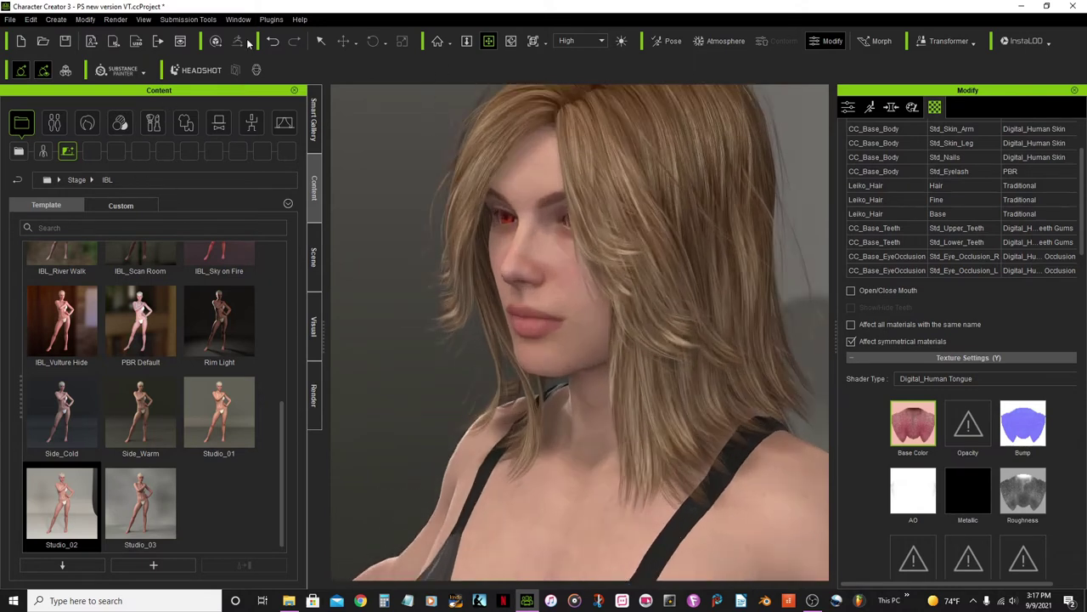
pyautogui.click(320, 41)
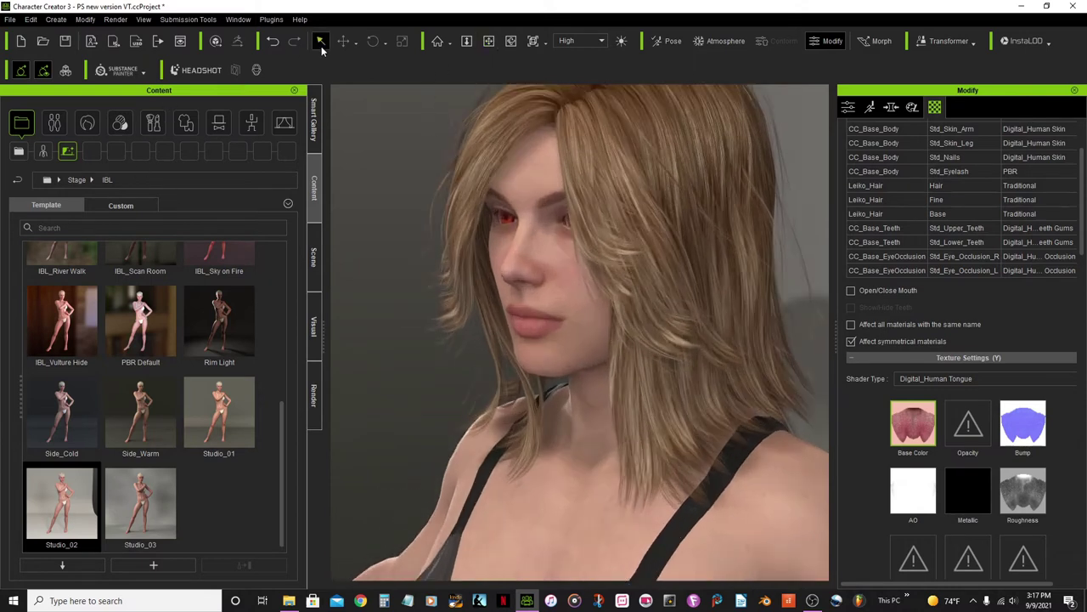
pyautogui.click(666, 197)
pyautogui.click(718, 200)
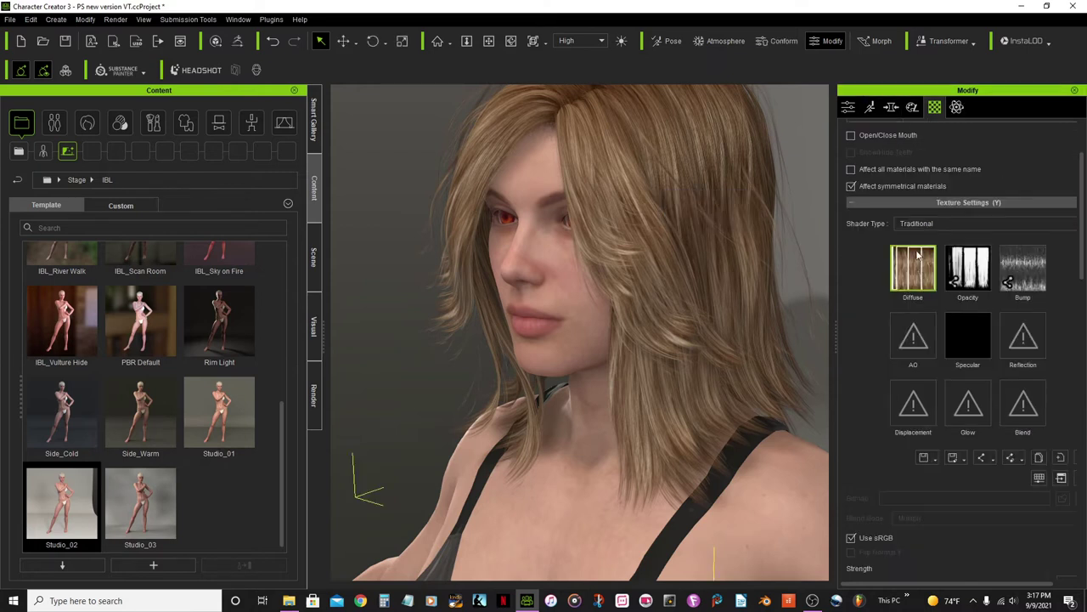
# Step: Shift the hair Diffuse texture to purple with hue -62 and saturation 30
pyautogui.scroll(2, 1007, 168)
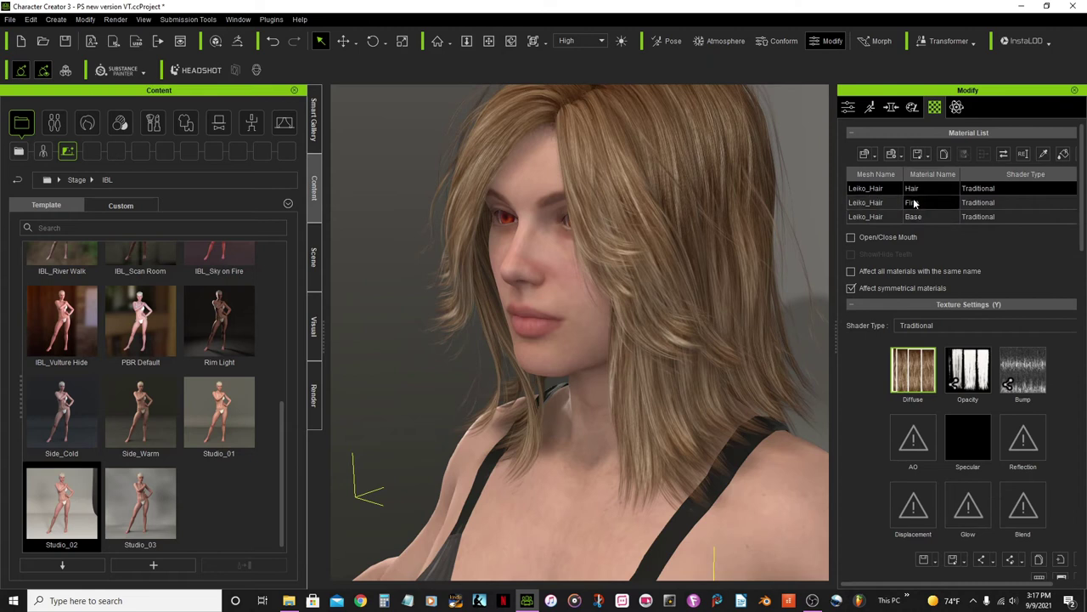
pyautogui.scroll(-2, 1053, 378)
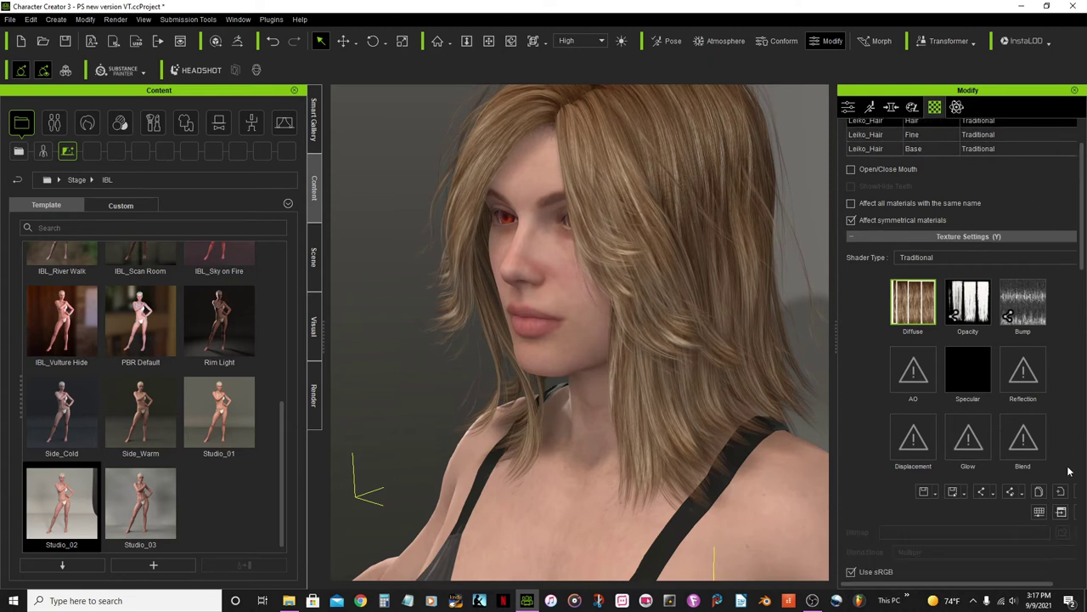
pyautogui.click(1039, 511)
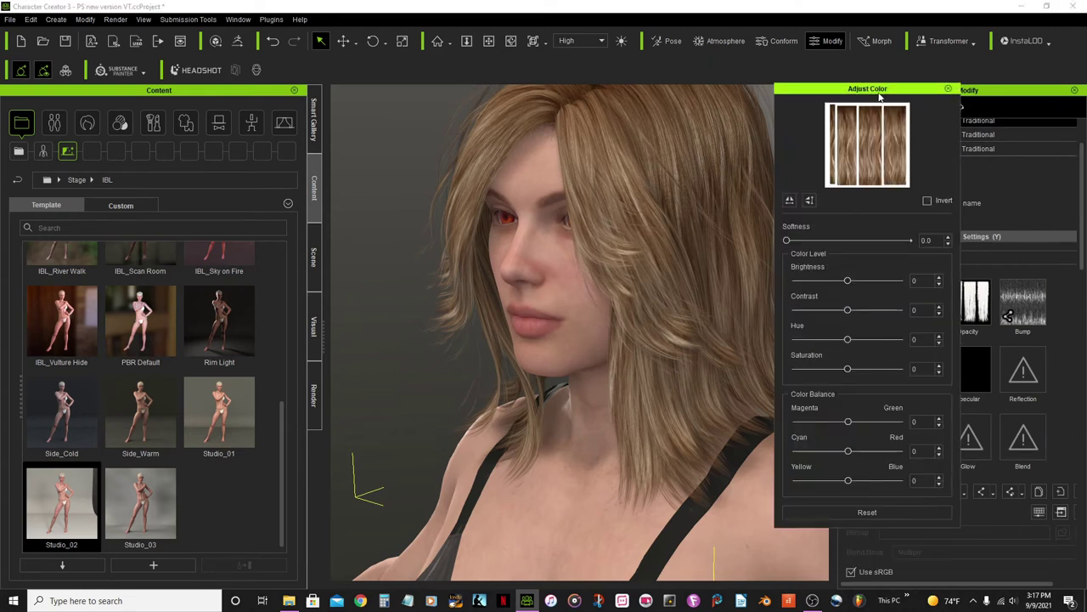
pyautogui.moveTo(892, 90); pyautogui.dragTo(899, 107)
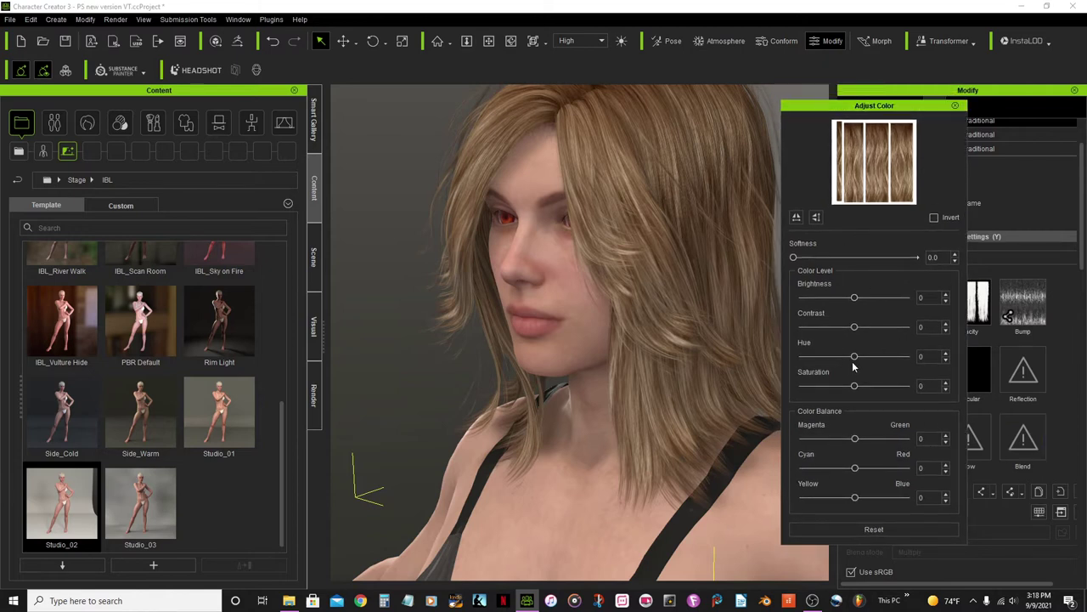
pyautogui.moveTo(854, 357); pyautogui.dragTo(831, 357)
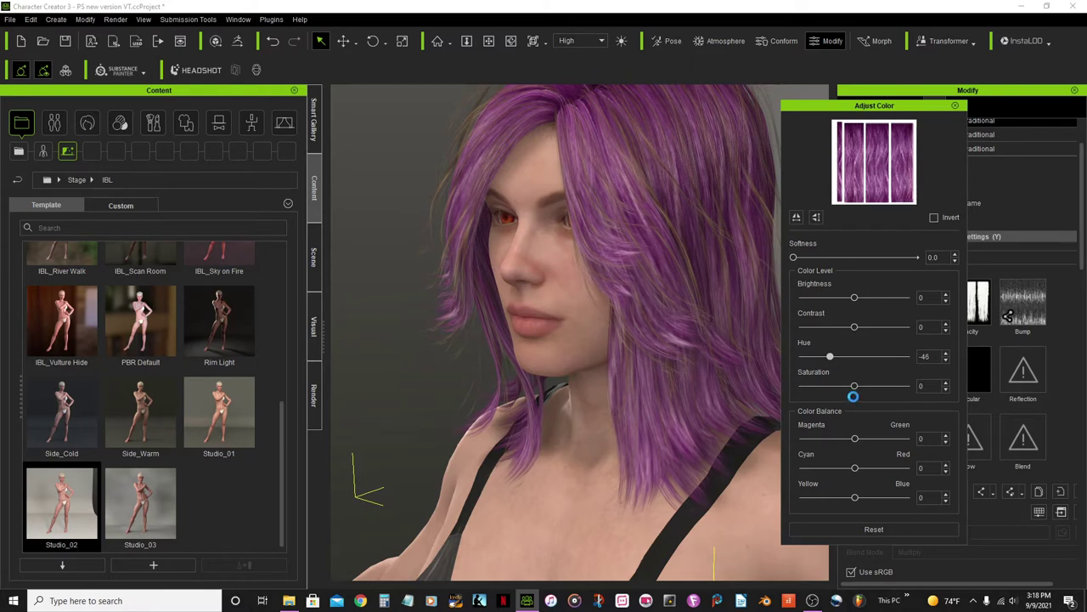
pyautogui.moveTo(854, 387); pyautogui.dragTo(860, 388)
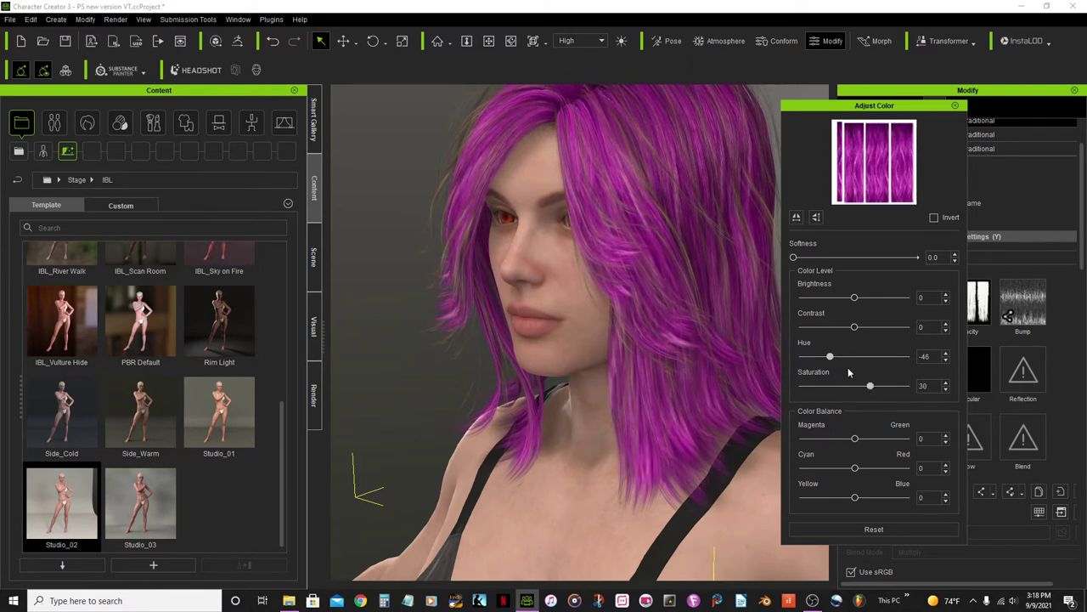
pyautogui.moveTo(831, 359); pyautogui.dragTo(824, 359)
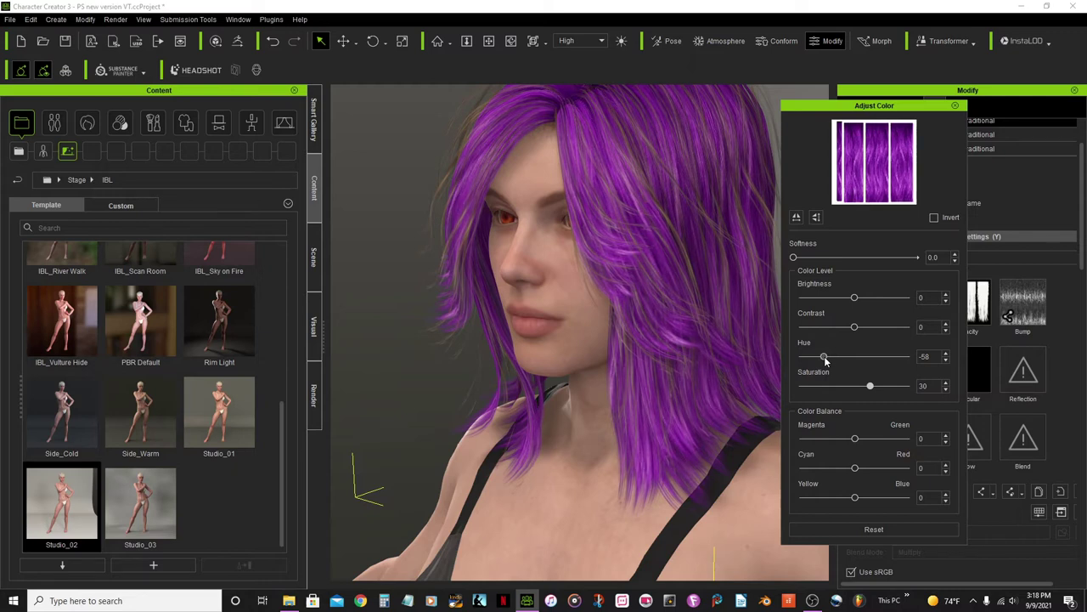
pyautogui.moveTo(825, 358); pyautogui.dragTo(824, 358)
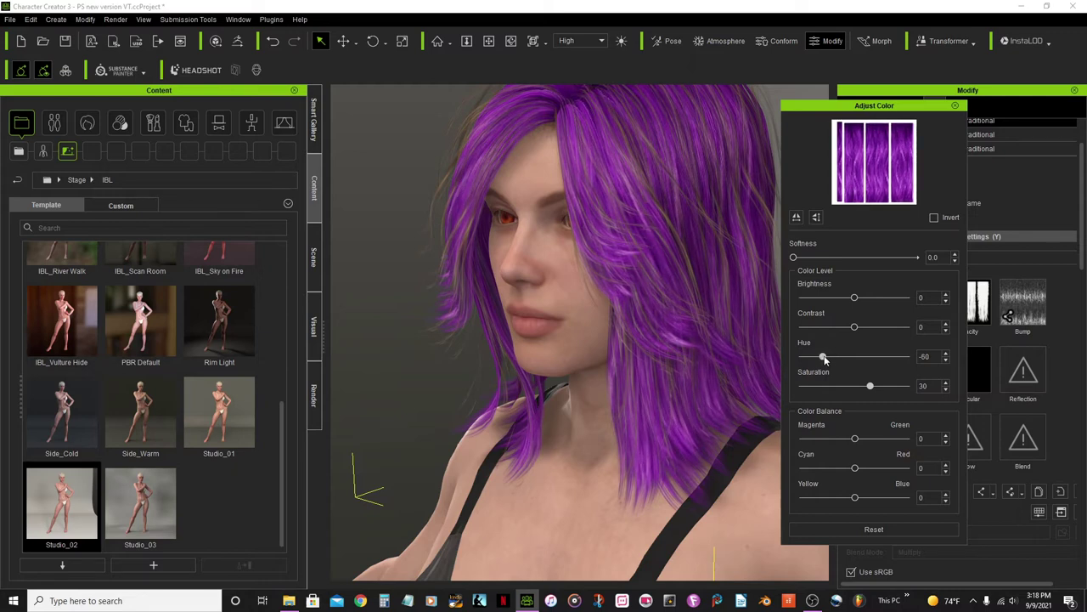
pyautogui.click(946, 360)
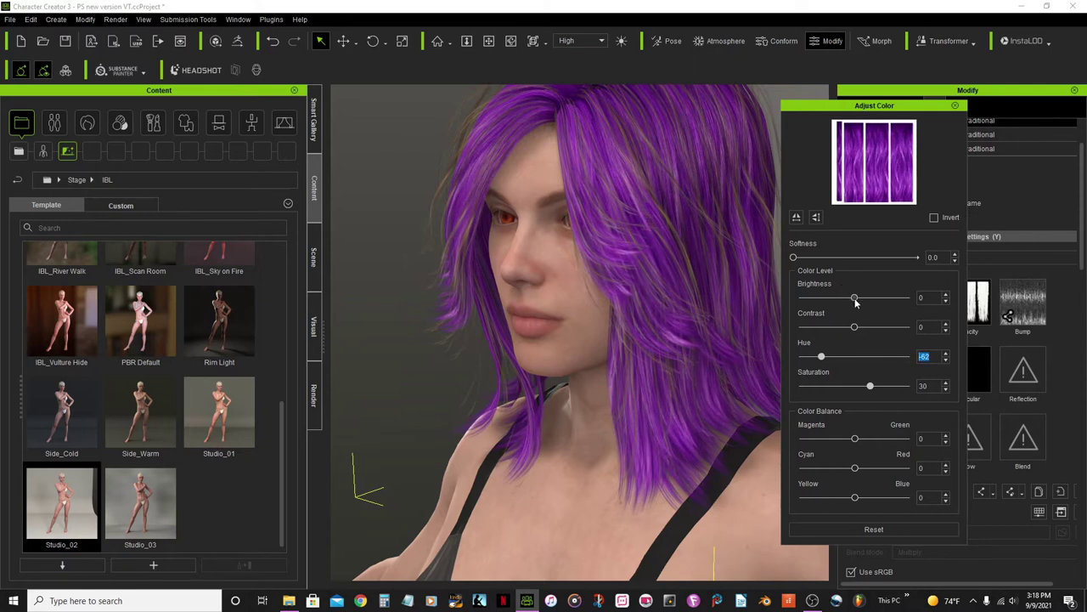
# Step: Set the hair Diffuse brightness to -8 and close the colour adjustments
pyautogui.moveTo(855, 299); pyautogui.dragTo(850, 299)
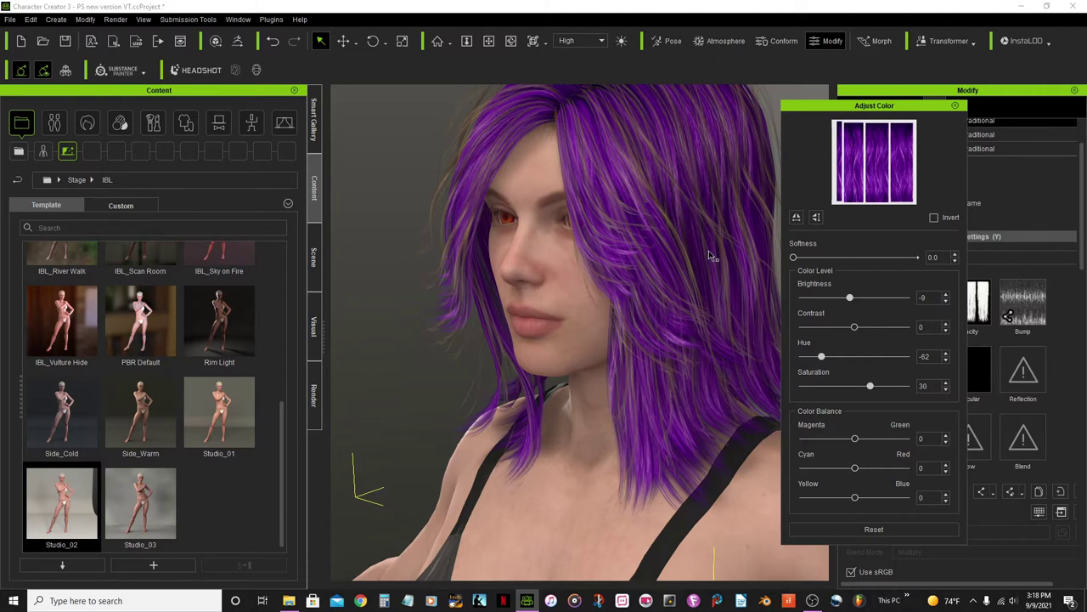
pyautogui.click(947, 294)
pyautogui.press('z')
pyautogui.moveTo(497, 231); pyautogui.dragTo(493, 289)
pyautogui.click(488, 41)
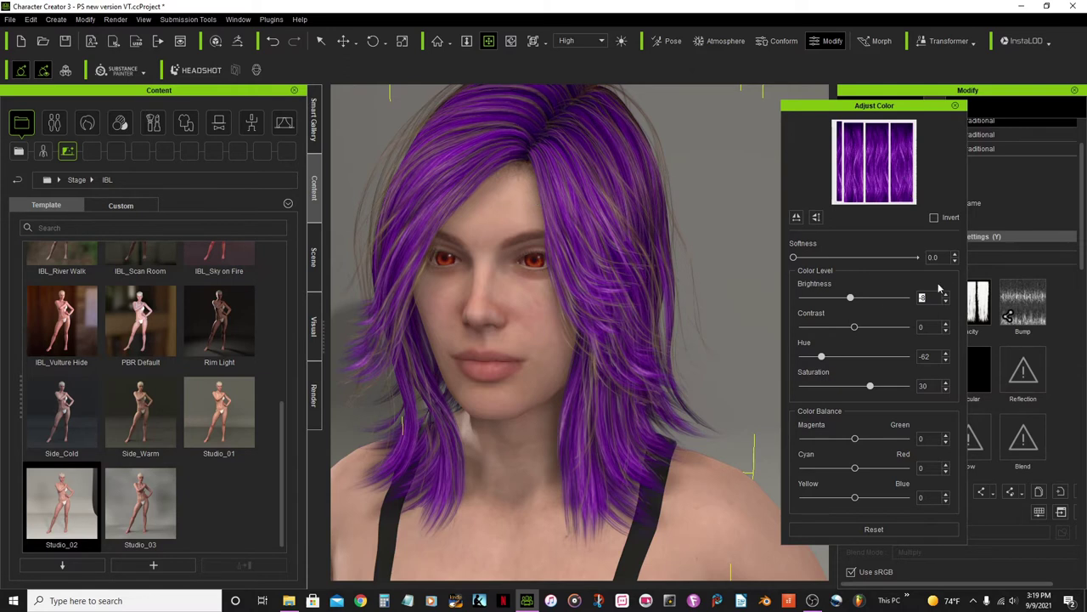
pyautogui.click(888, 291)
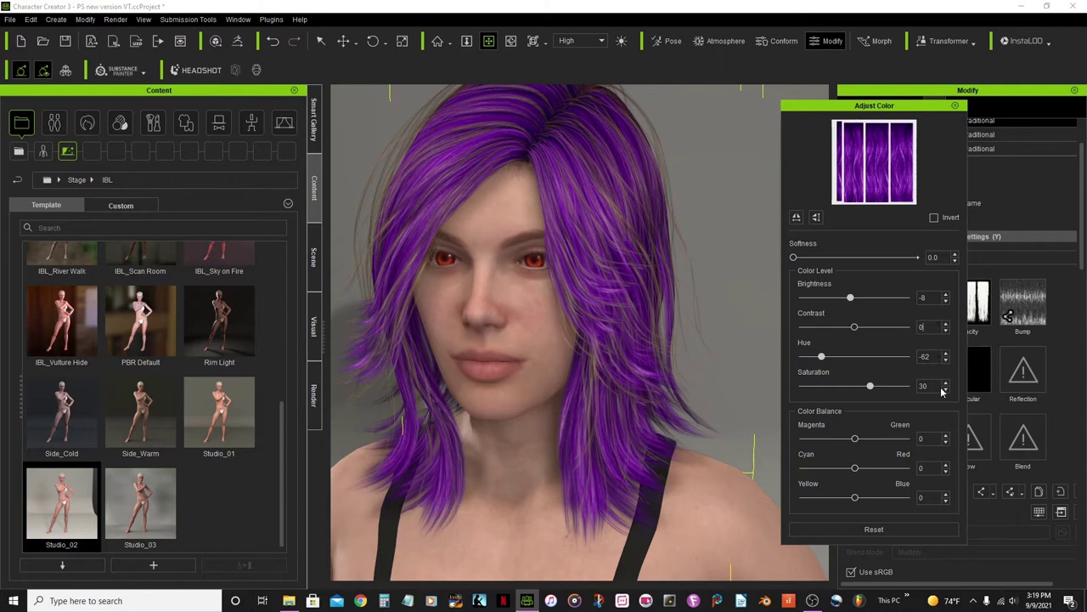
pyautogui.click(955, 106)
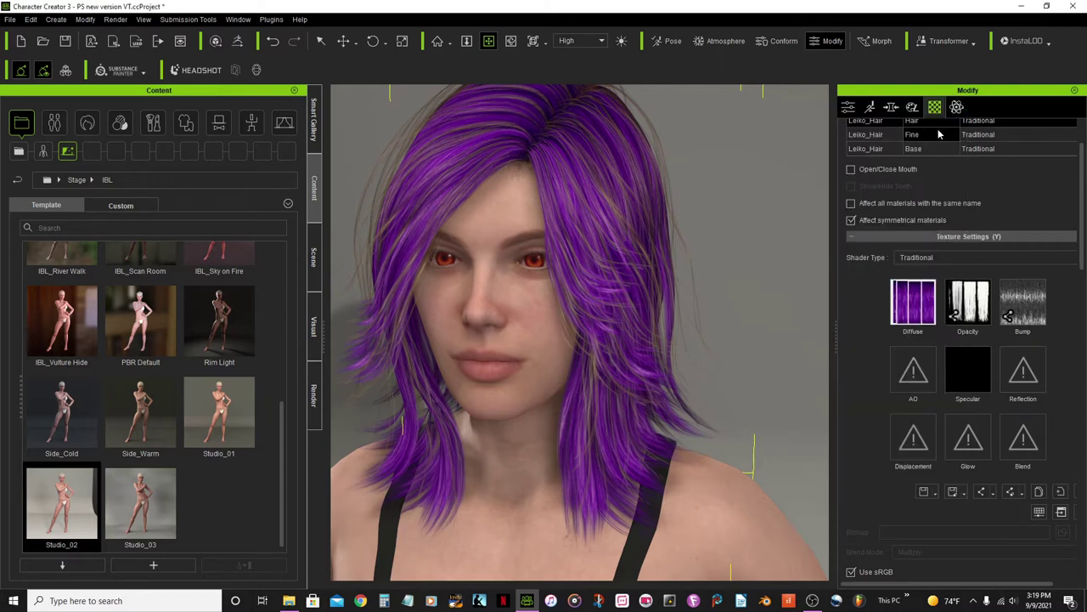
# Step: Give the Fine hair material's texture brightness -8 and hue -62
pyautogui.click(884, 138)
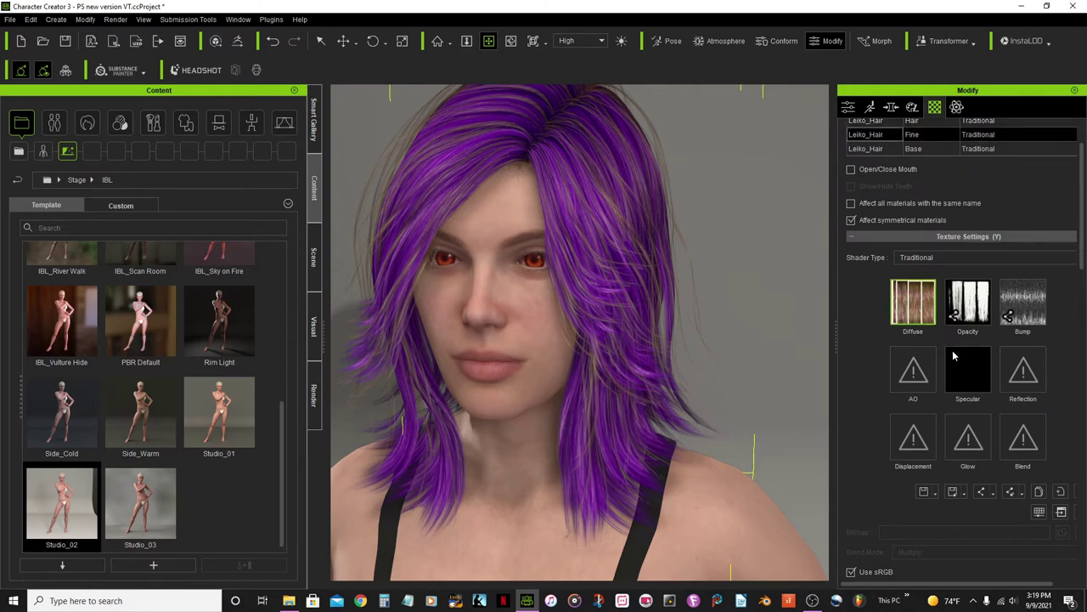
pyautogui.click(1035, 514)
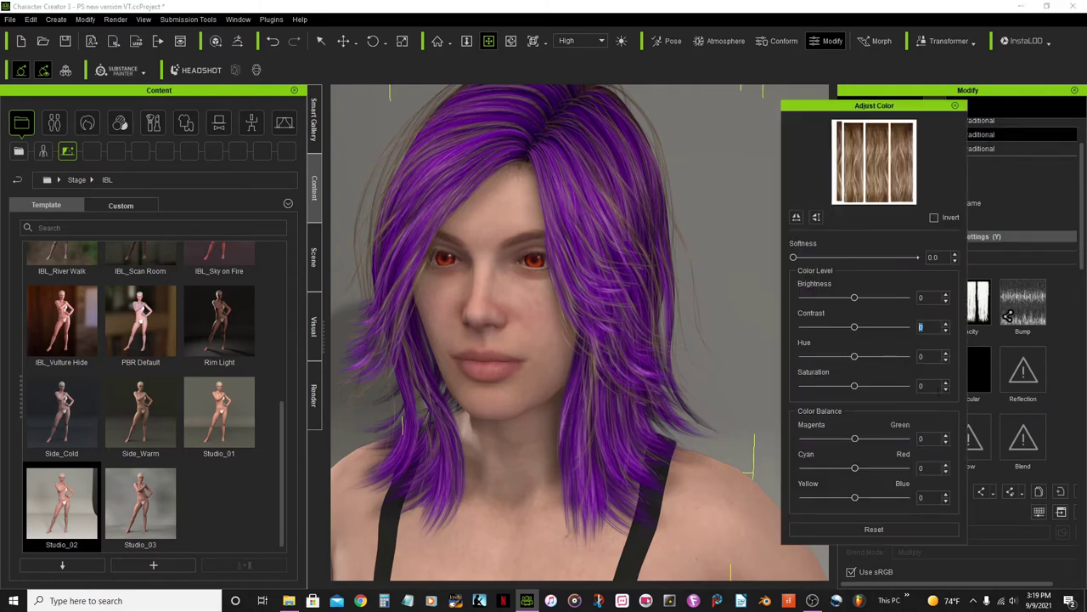
pyautogui.click(935, 297)
pyautogui.press('Return')
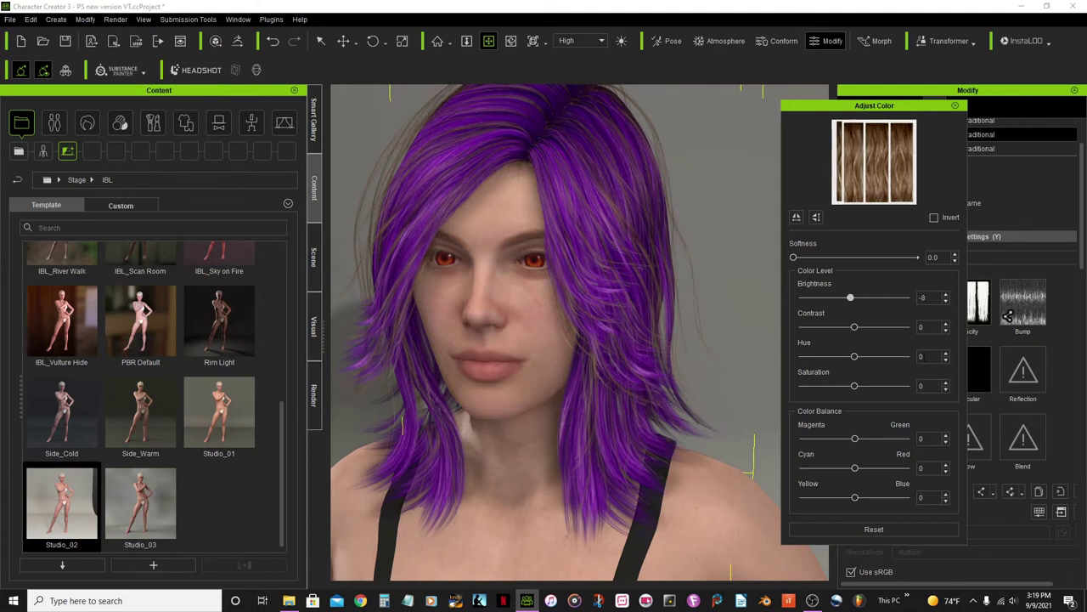
pyautogui.write('-62')
pyautogui.press('Return')
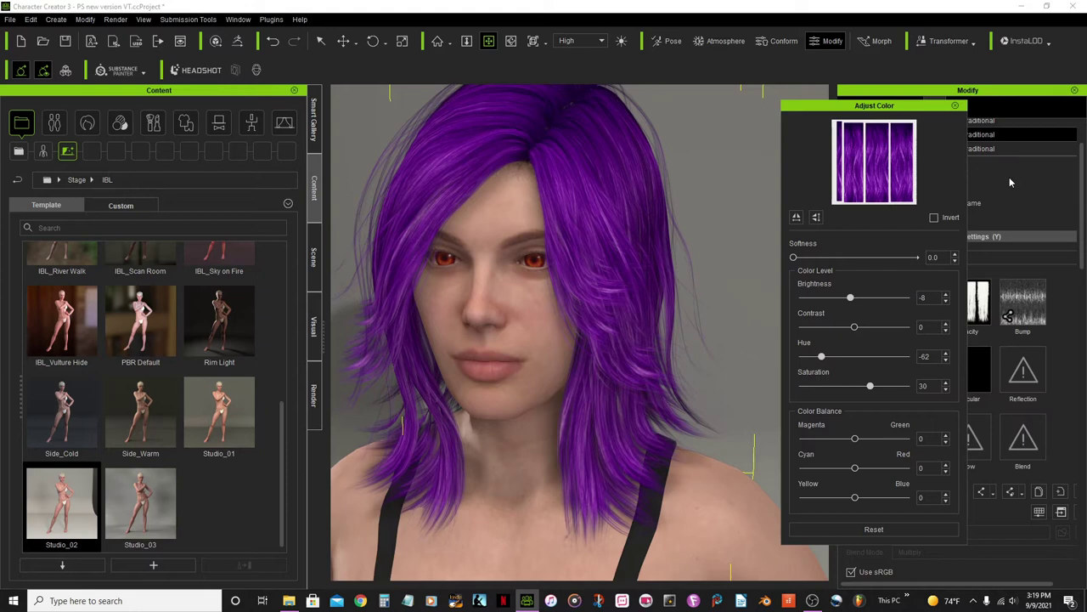
# Step: Give the Base hair material brightness -8, hue -62 and saturation 30, then close
pyautogui.click(993, 152)
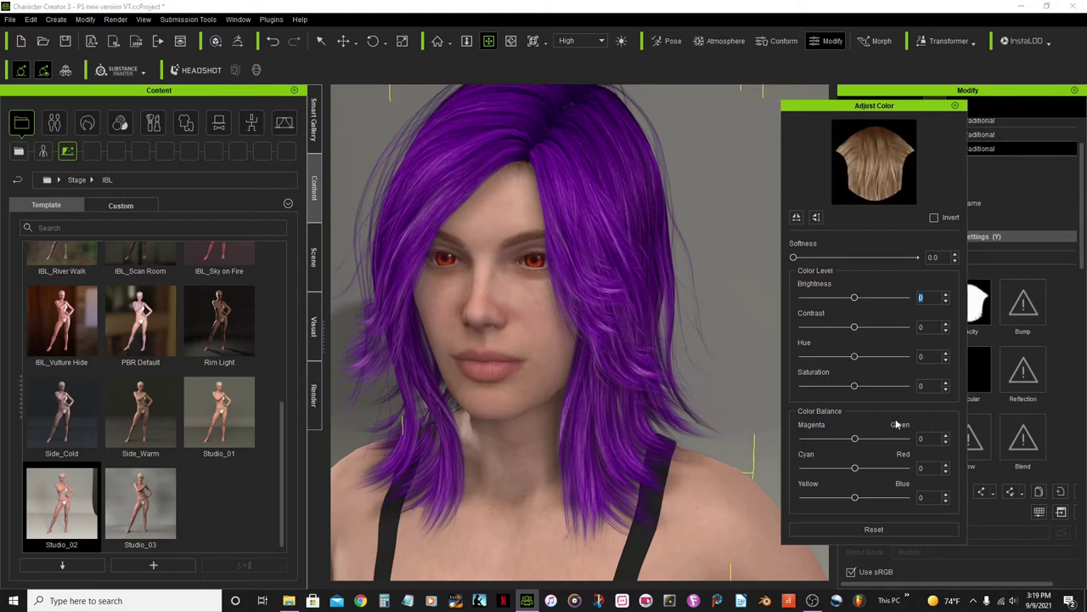
pyautogui.press('Return')
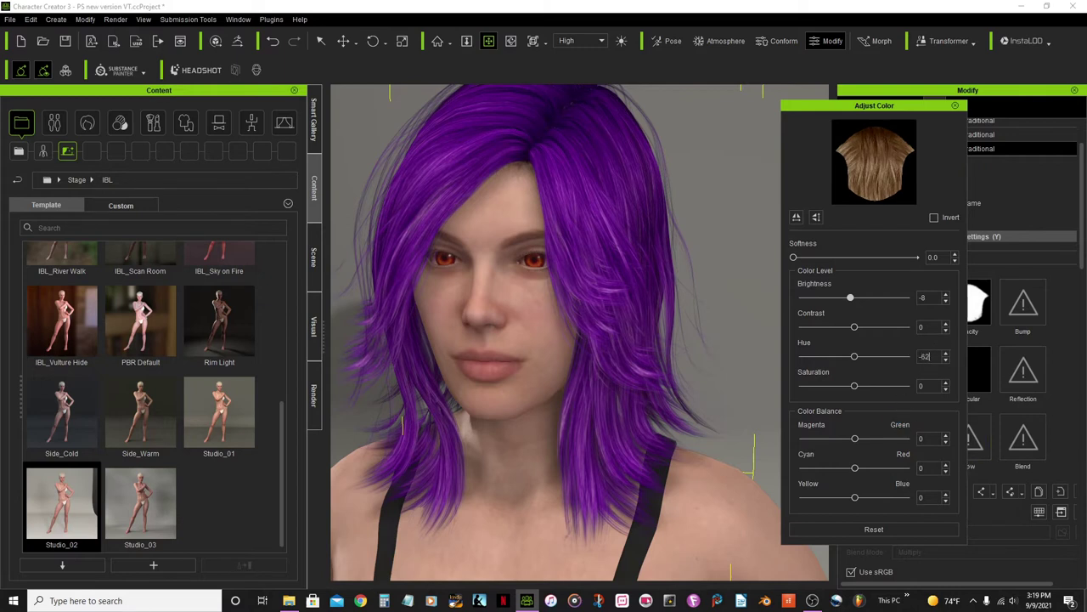
pyautogui.press('Return')
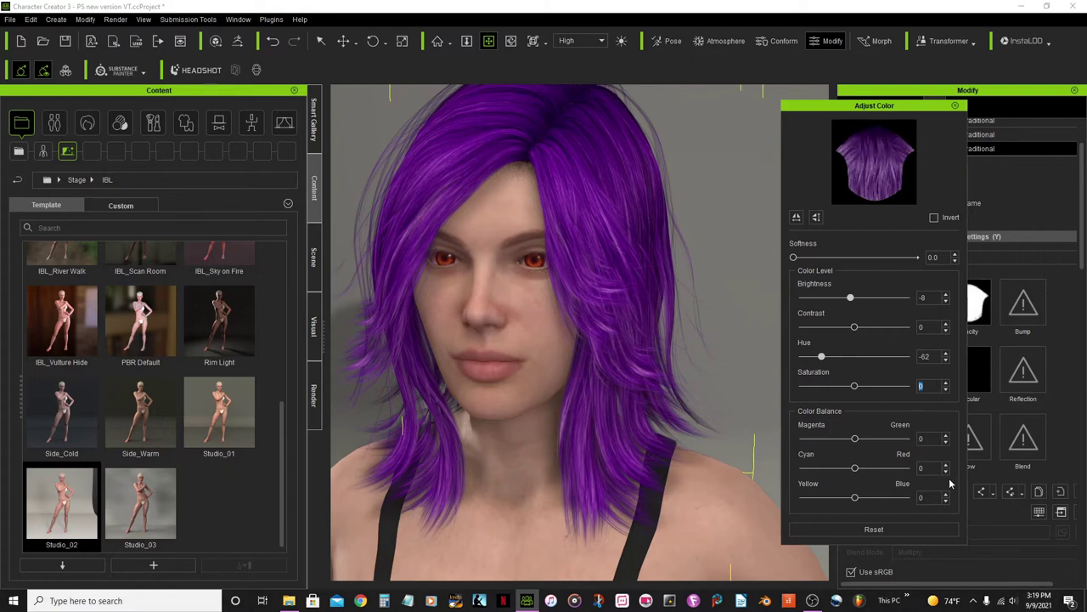
pyautogui.write('30')
pyautogui.press('Return')
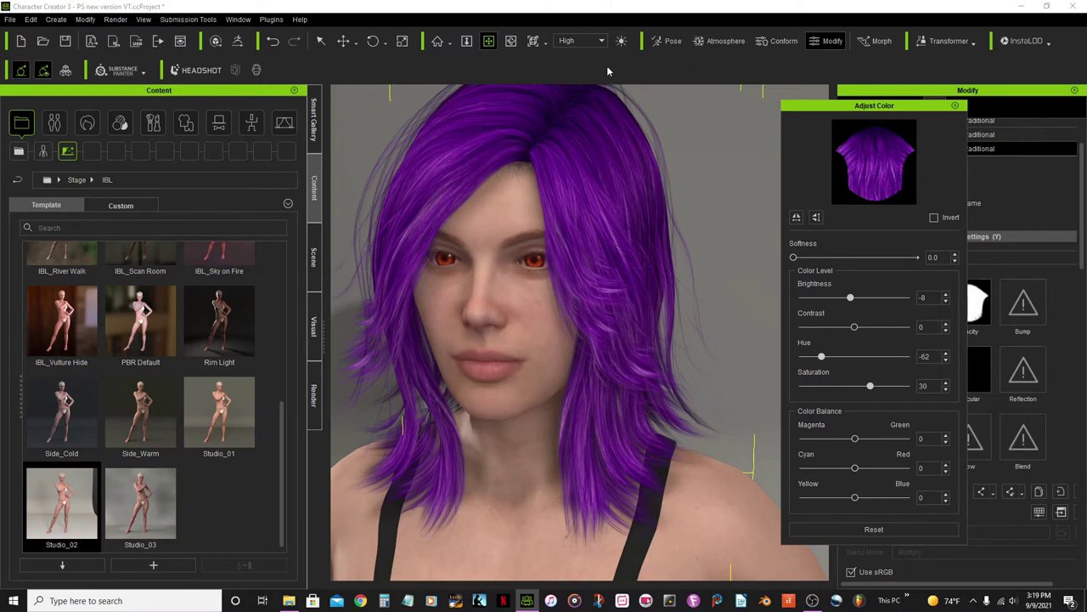
pyautogui.click(958, 107)
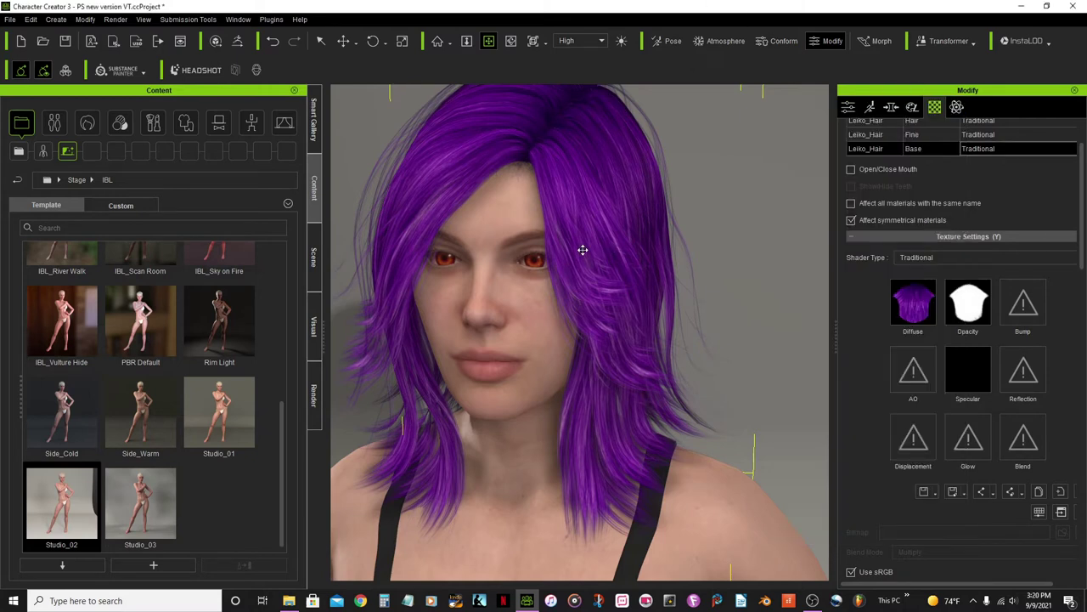
# Step: Select the Fine hair material and reopen its Diffuse texture colour adjustment
pyautogui.scroll(6, 539, 223)
pyautogui.scroll(-5, 539, 223)
pyautogui.scroll(-5, 542, 223)
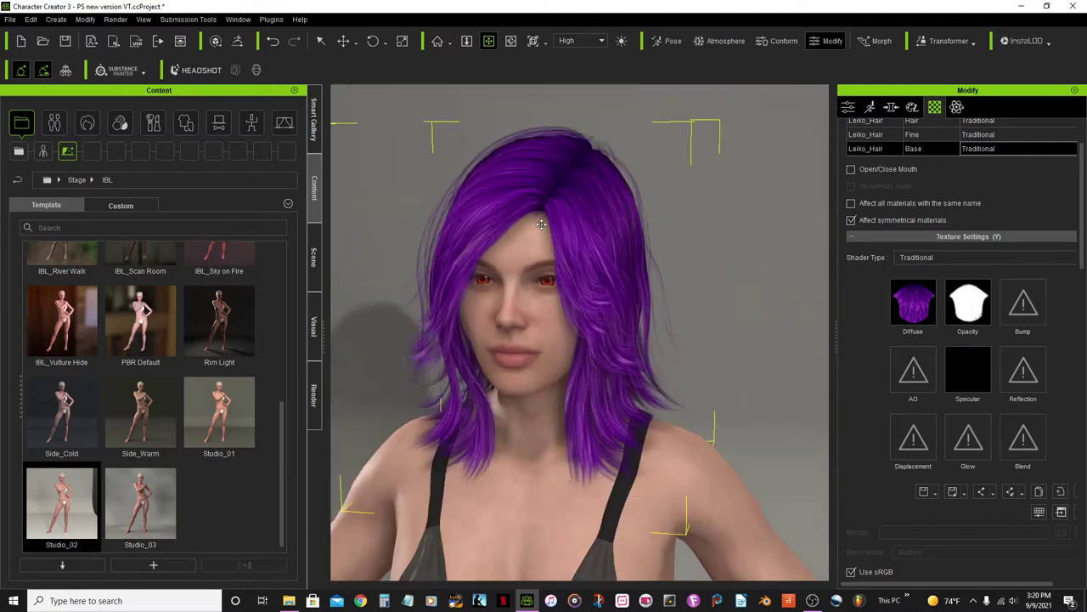
pyautogui.moveTo(541, 223); pyautogui.dragTo(571, 252, button='middle')
pyautogui.scroll(6, 571, 253)
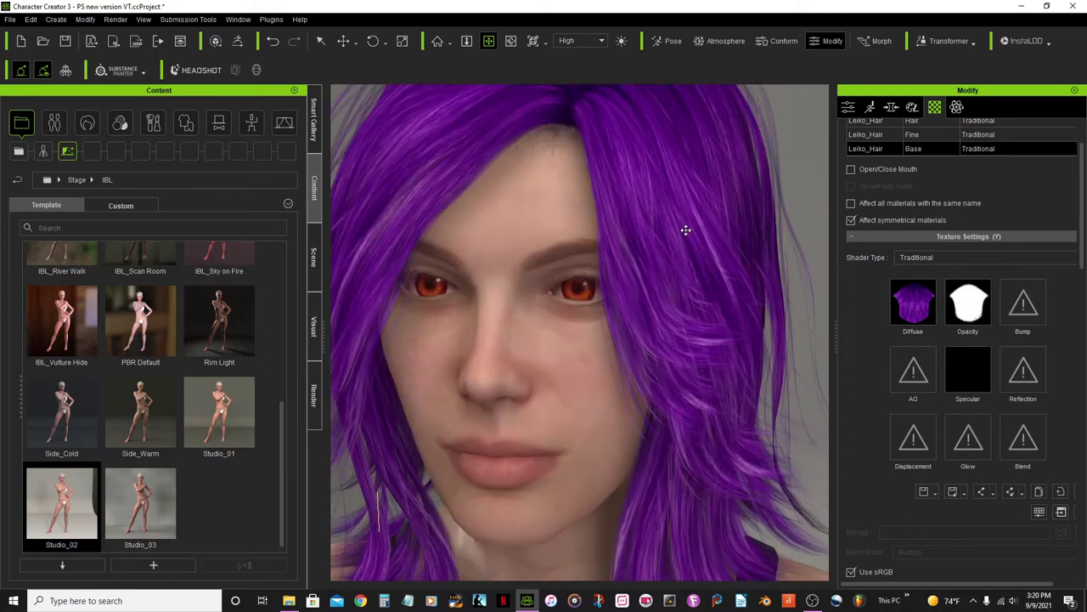
pyautogui.click(934, 134)
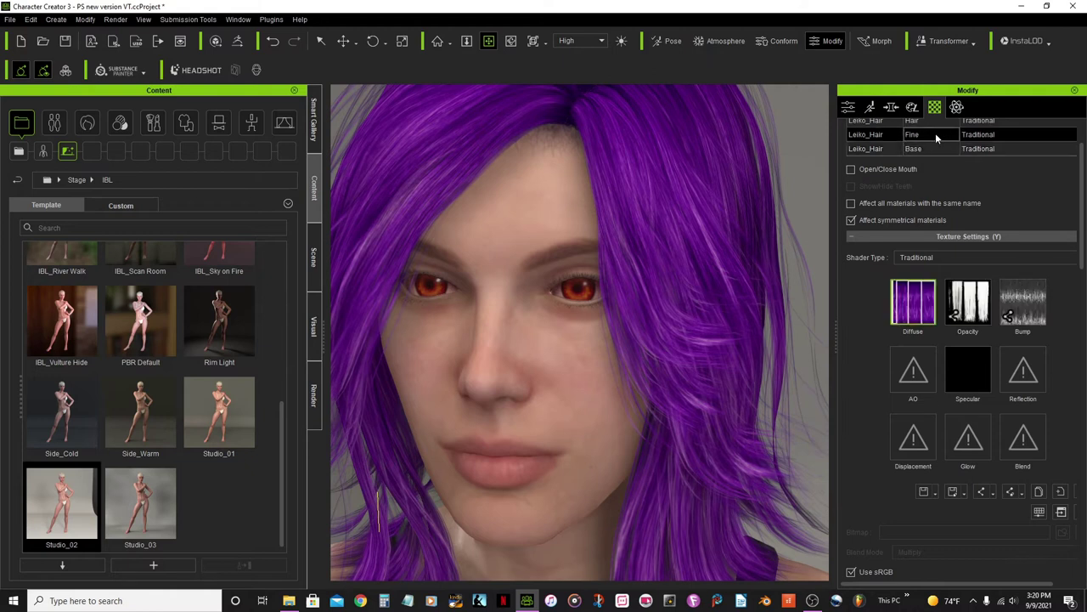
pyautogui.scroll(-5, 588, 273)
pyautogui.scroll(3, 589, 274)
pyautogui.scroll(2, 589, 273)
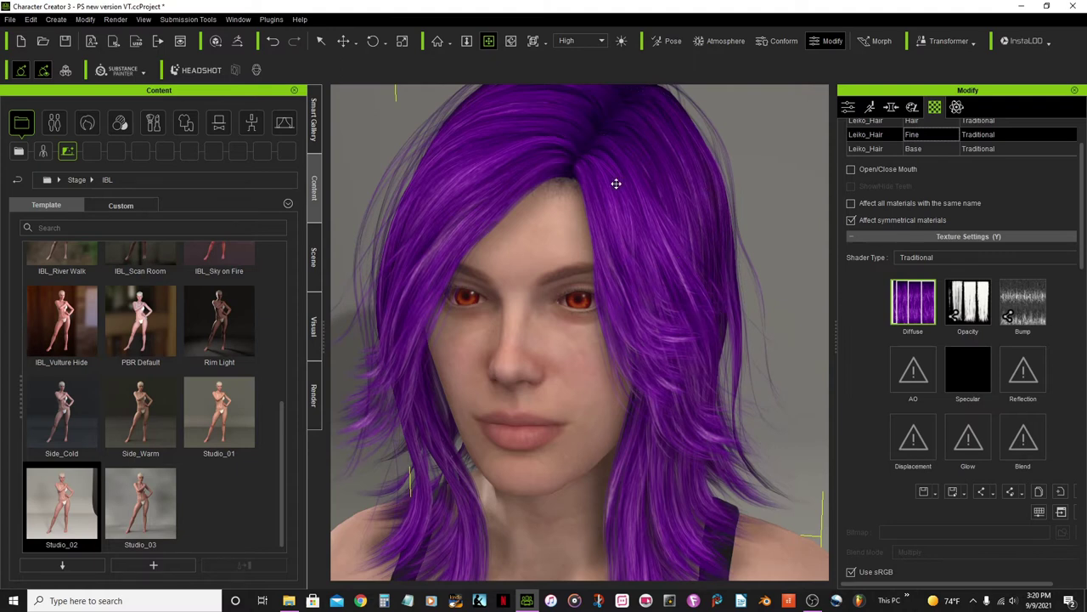
pyautogui.click(1037, 510)
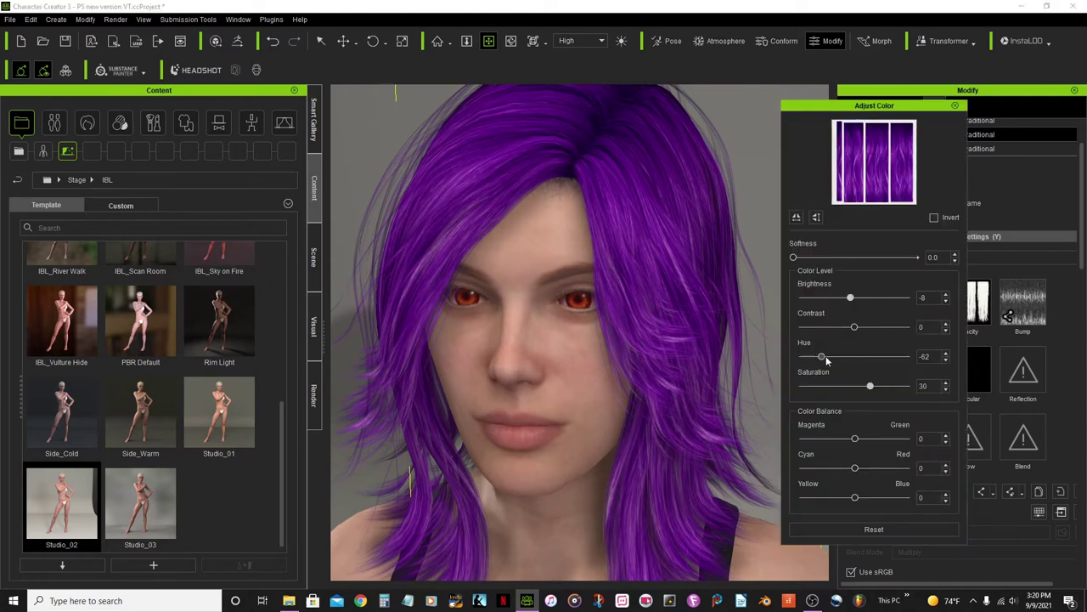
# Step: Settle the Fine hair Diffuse hue at -52 and close the colour adjustment
pyautogui.moveTo(822, 359); pyautogui.dragTo(828, 359)
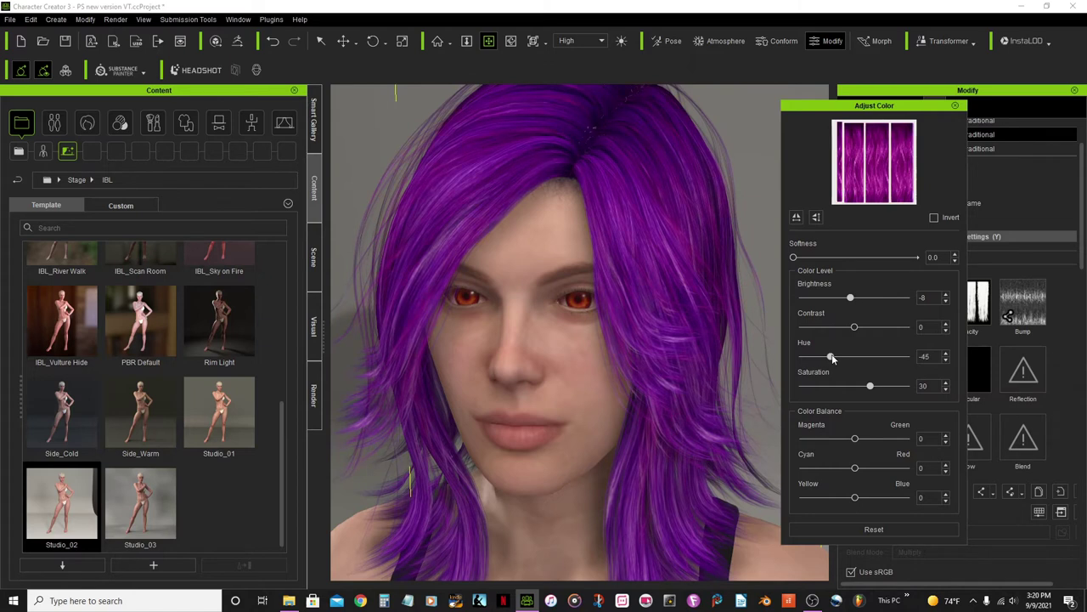
pyautogui.moveTo(834, 358); pyautogui.dragTo(826, 358)
pyautogui.moveTo(826, 359); pyautogui.dragTo(830, 359)
pyautogui.scroll(-5, 471, 355)
pyautogui.scroll(4, 575, 344)
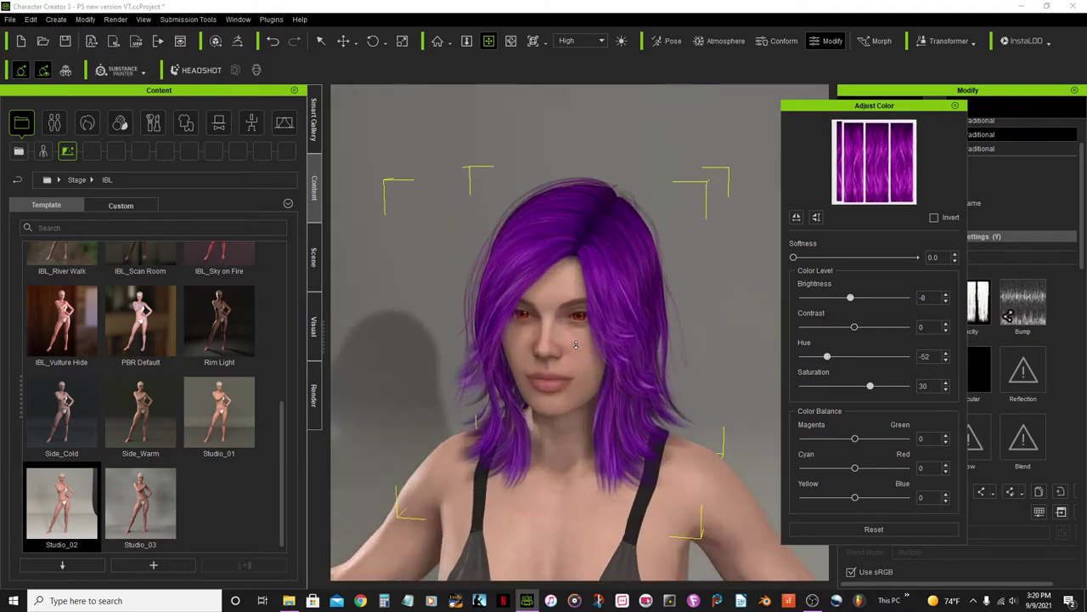
pyautogui.scroll(4, 569, 331)
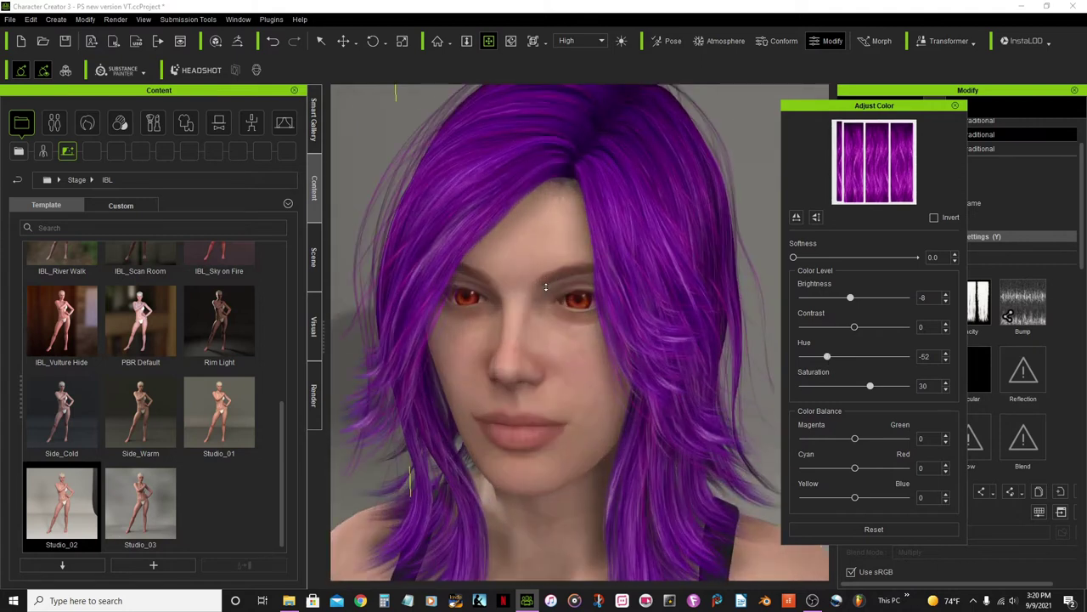
pyautogui.scroll(-4, 546, 287)
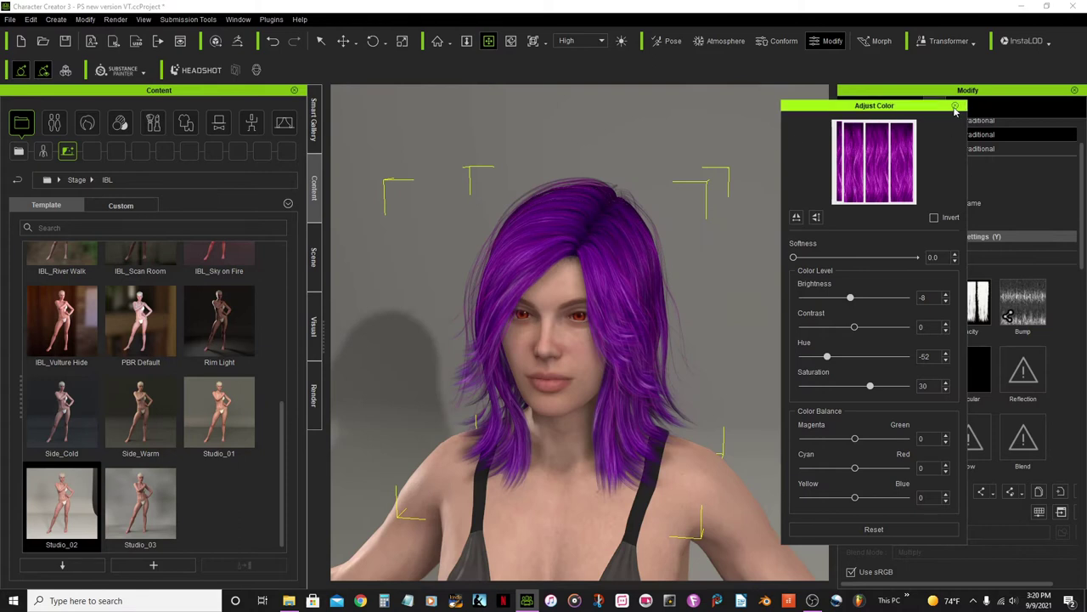
pyautogui.click(955, 106)
pyautogui.scroll(-1, 513, 279)
pyautogui.scroll(4, 513, 280)
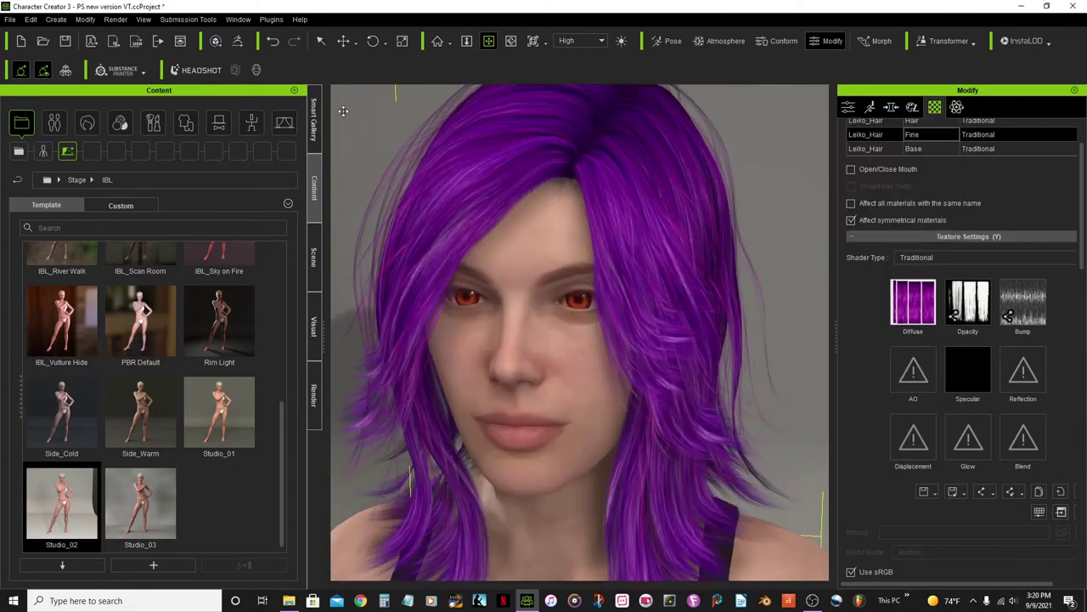
# Step: Frame the face close up and pick the right eye to list CC_Base_Eye and other objects
pyautogui.click(488, 41)
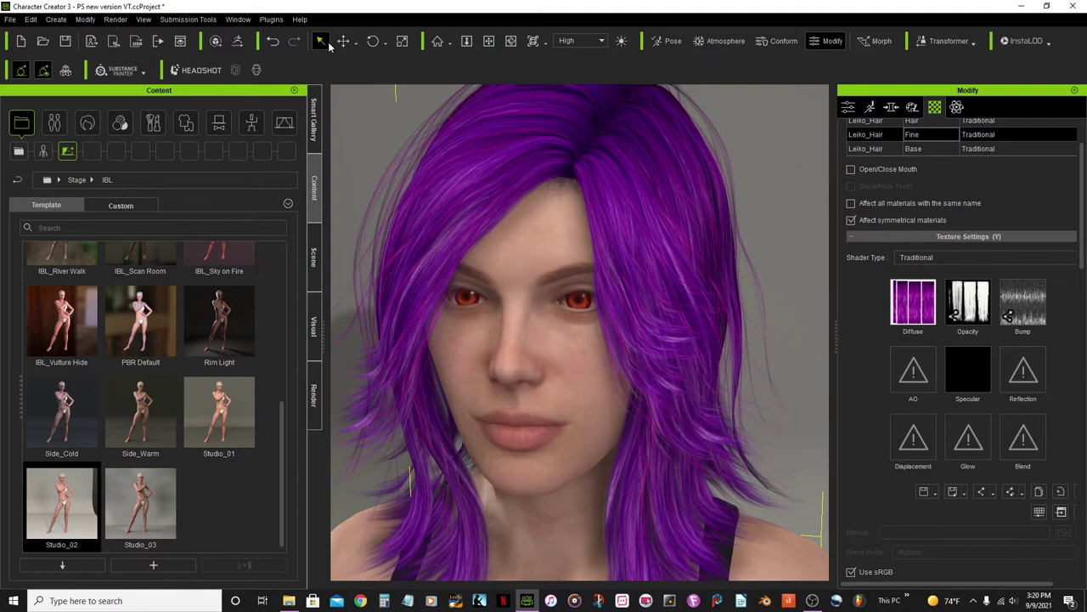
pyautogui.click(513, 41)
pyautogui.click(517, 41)
pyautogui.moveTo(609, 417); pyautogui.dragTo(665, 377)
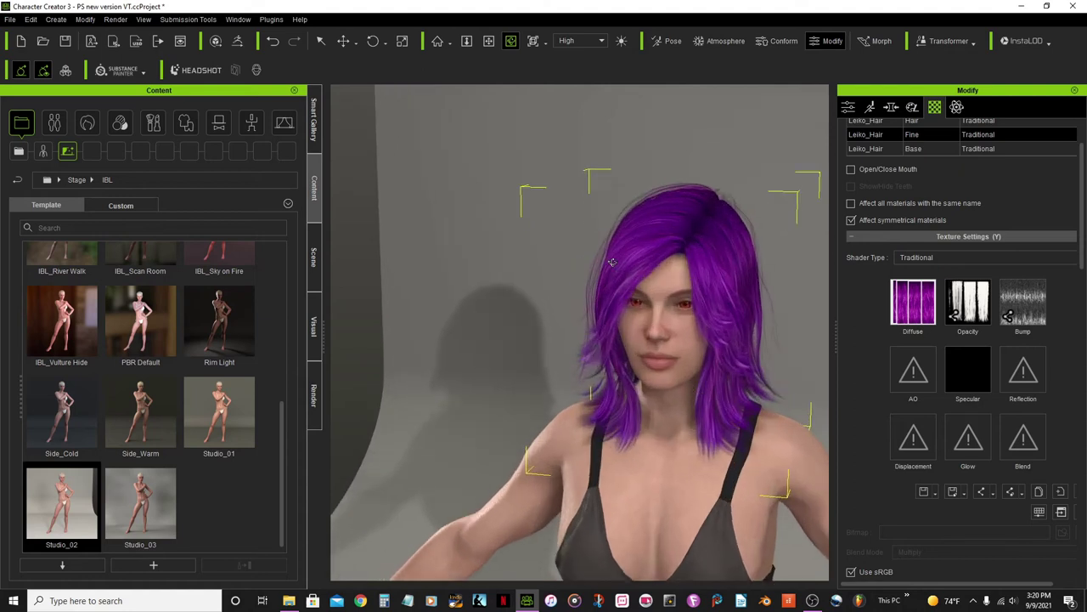
pyautogui.moveTo(623, 231); pyautogui.dragTo(665, 216)
pyautogui.click(488, 41)
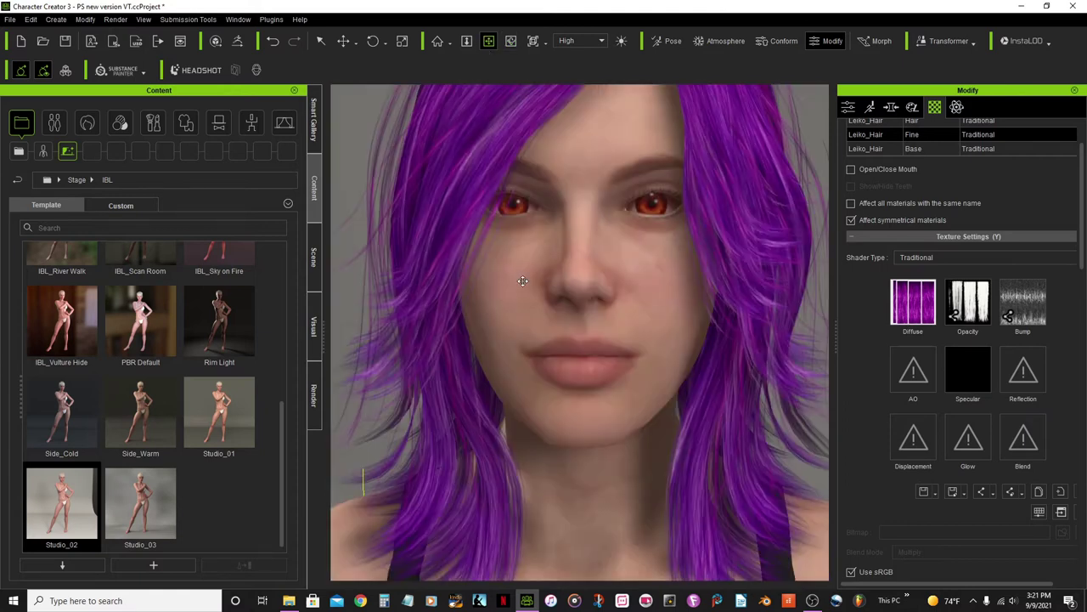
pyautogui.moveTo(516, 283); pyautogui.dragTo(526, 416)
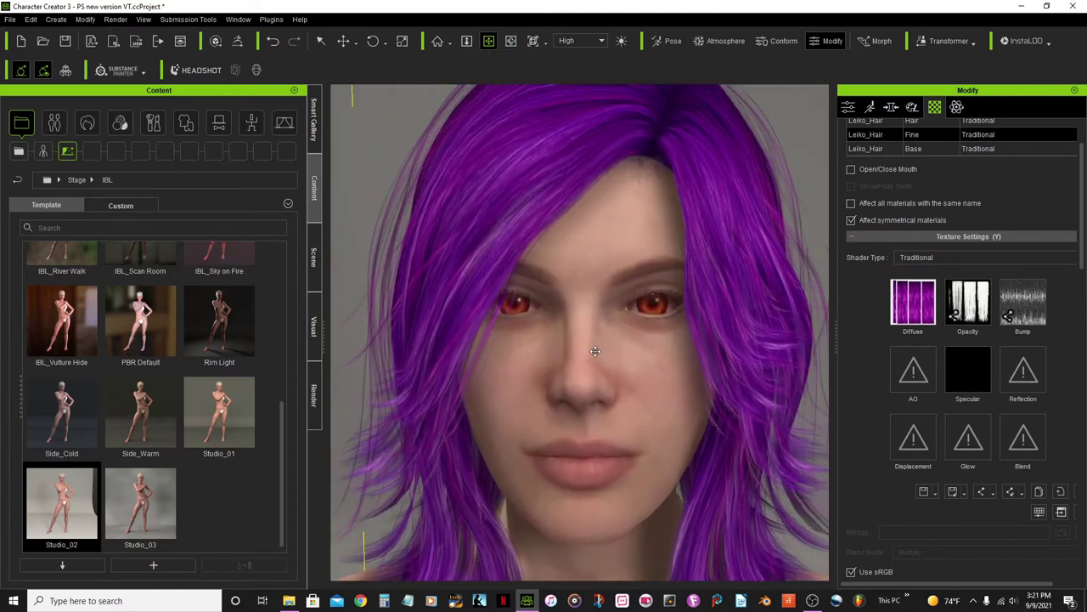
pyautogui.click(321, 41)
pyautogui.scroll(3, 667, 242)
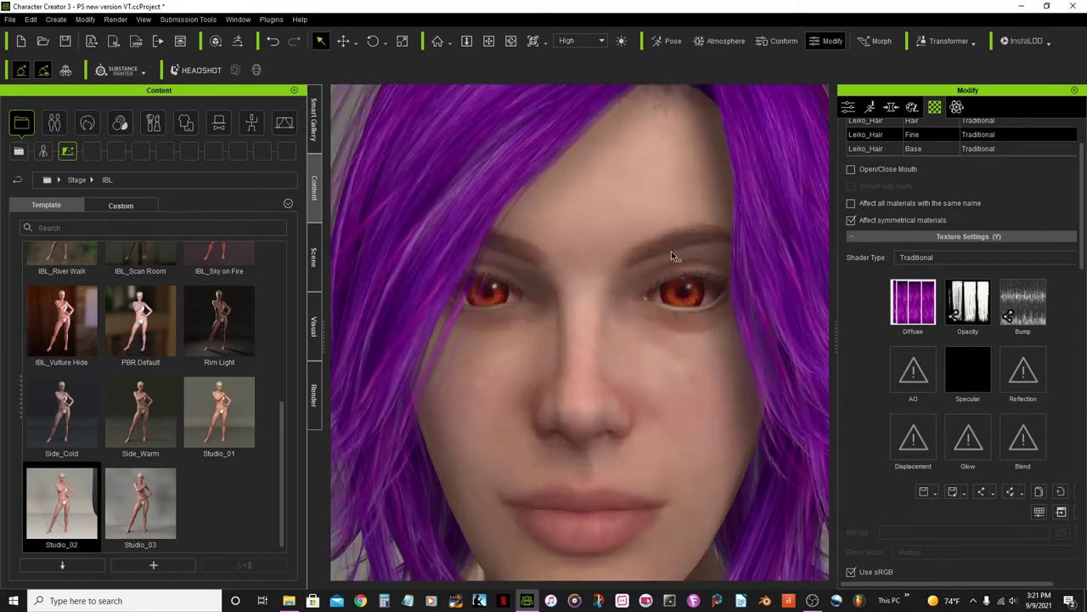
pyautogui.click(686, 297)
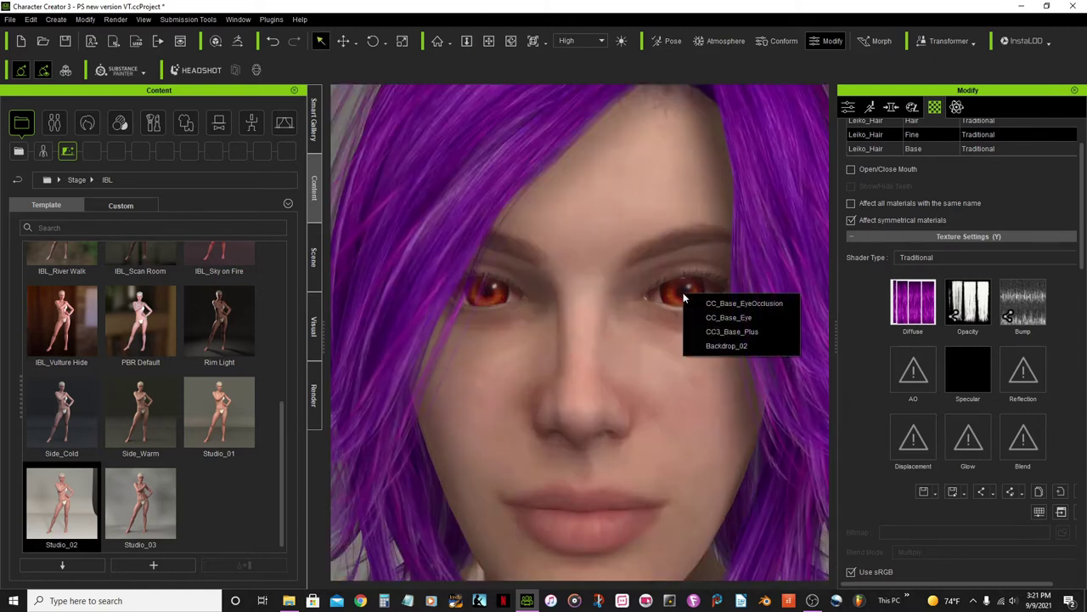
# Step: Try a hue of -55 on CC_Base_Eye's base colour, then reset it to red and close
pyautogui.click(733, 323)
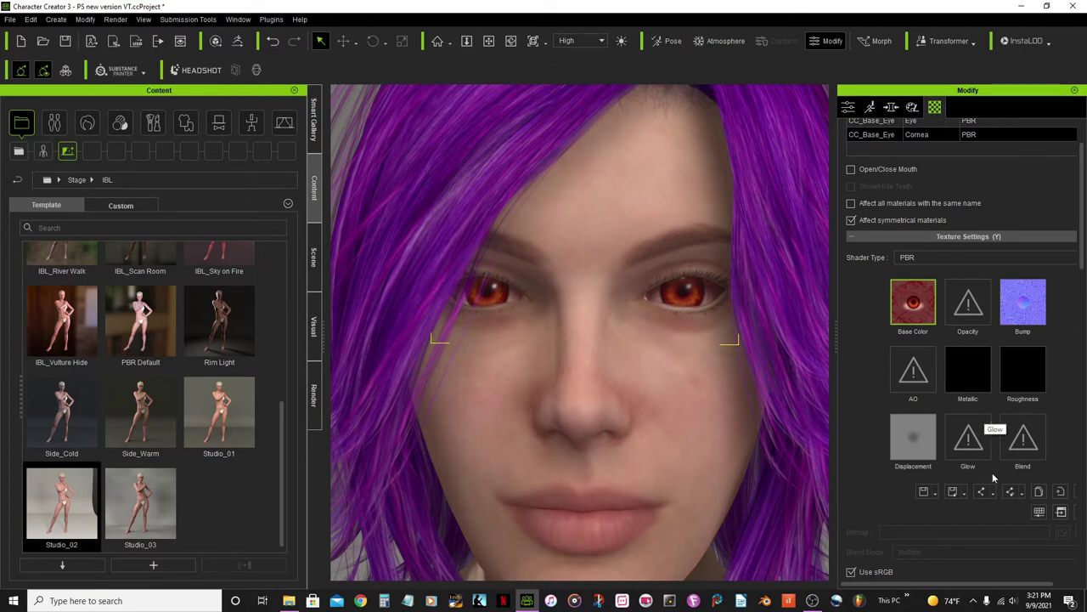
pyautogui.click(1040, 511)
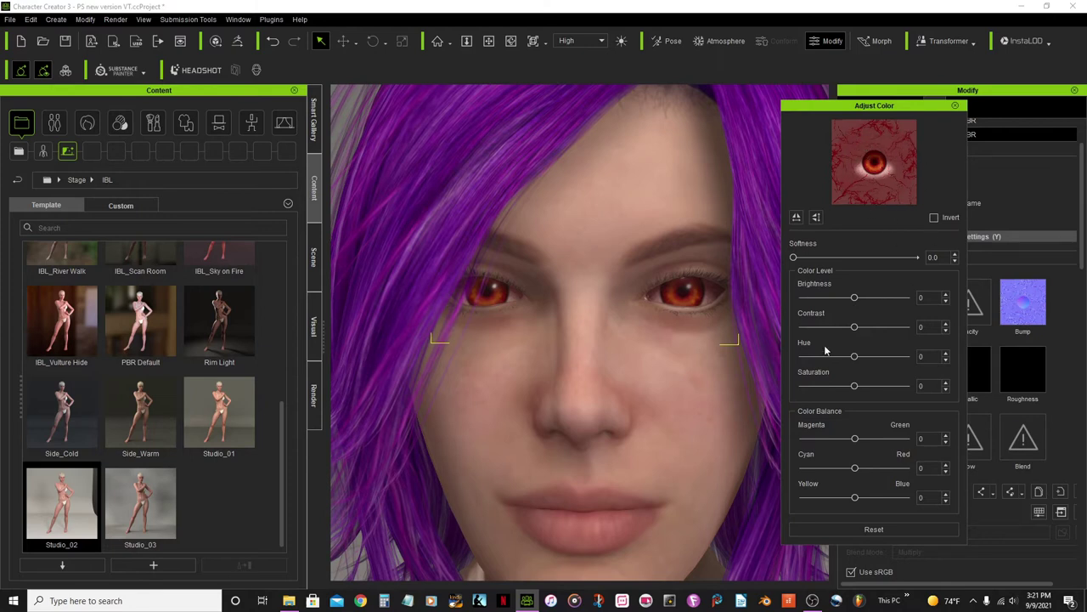
pyautogui.moveTo(854, 360); pyautogui.dragTo(825, 361)
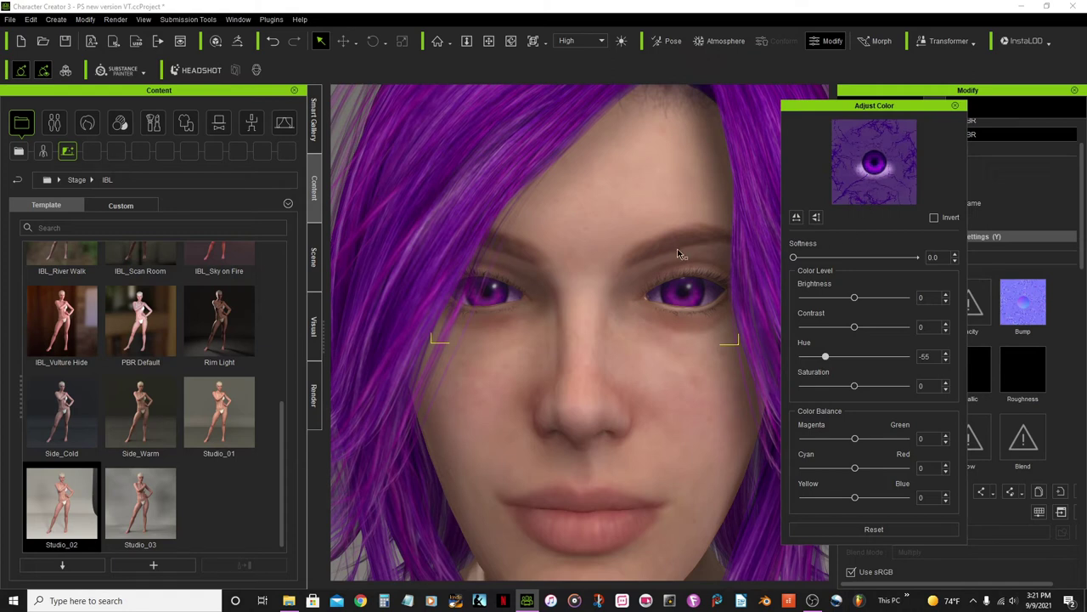
pyautogui.scroll(3, 688, 264)
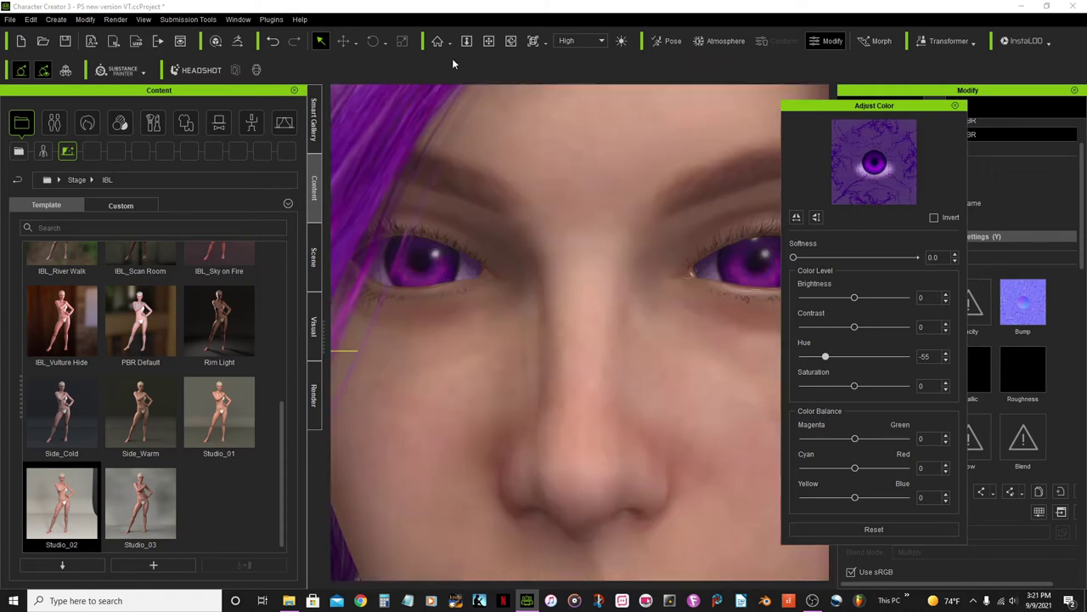
pyautogui.click(488, 39)
pyautogui.moveTo(737, 278); pyautogui.dragTo(473, 287)
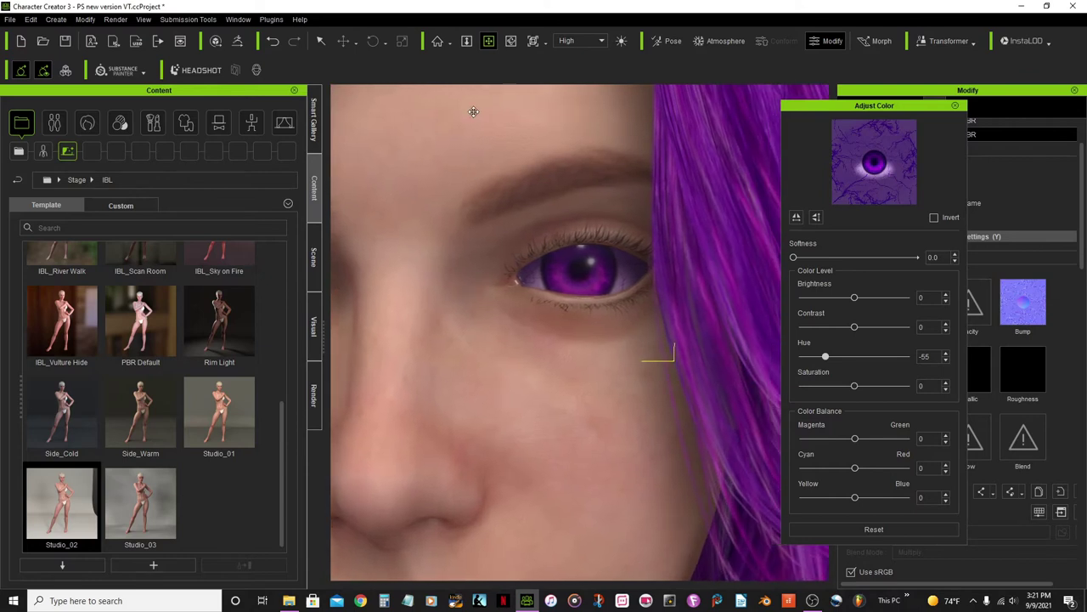
pyautogui.click(320, 40)
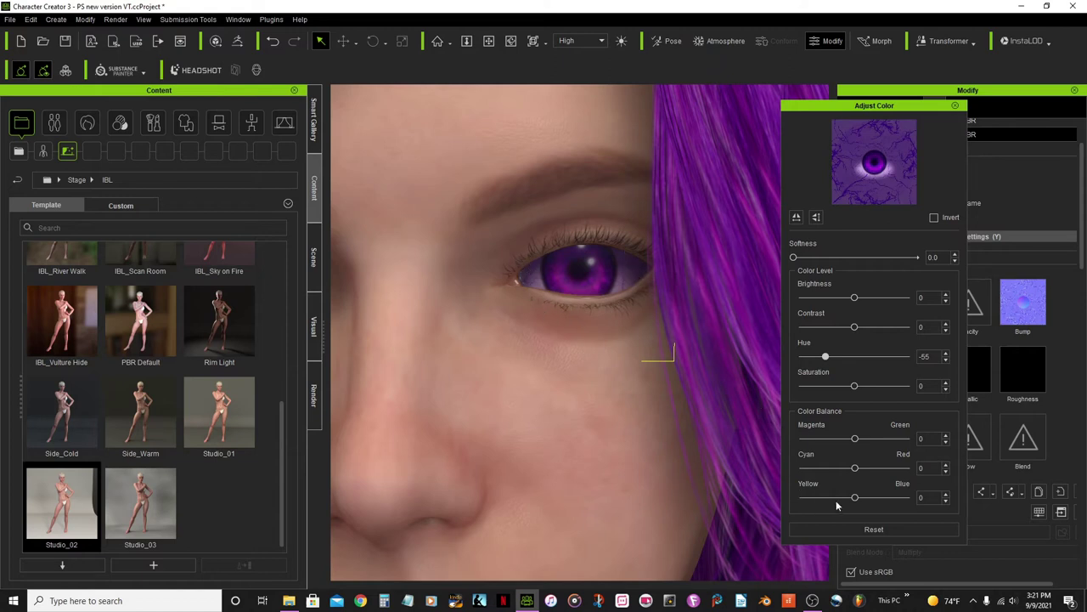
pyautogui.click(876, 530)
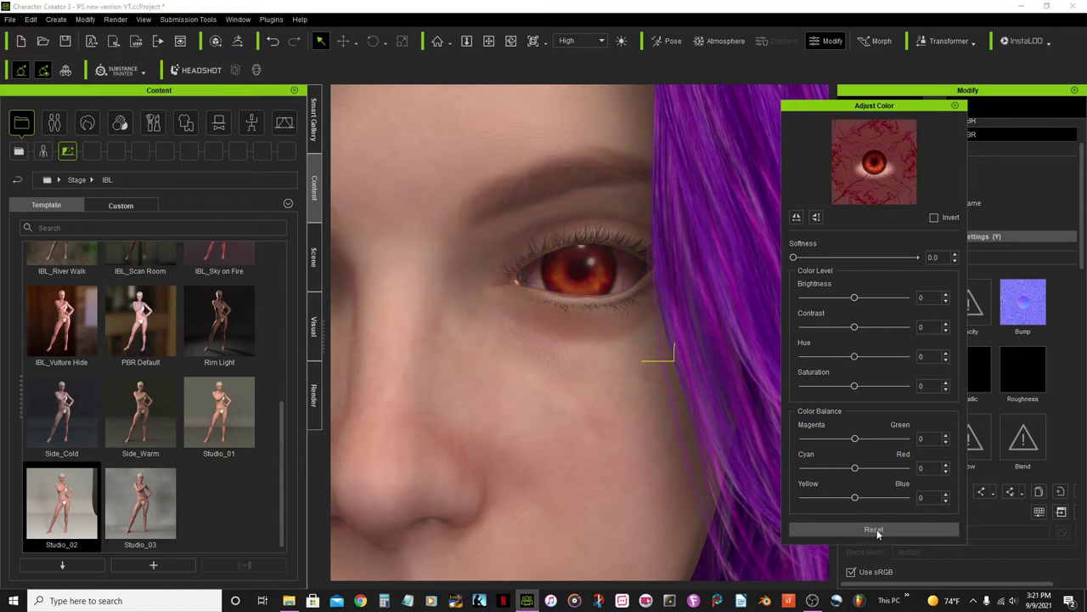
pyautogui.click(957, 107)
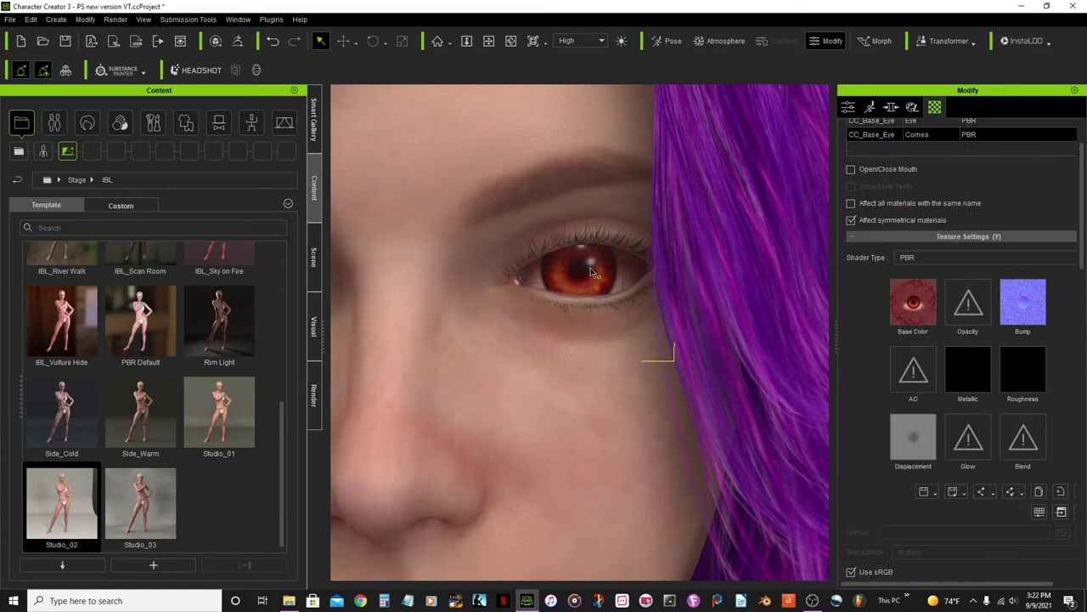
# Step: Load the eye Appearance Editor and expand its Sclera section, showing Redness 0.34
pyautogui.scroll(1, 1004, 193)
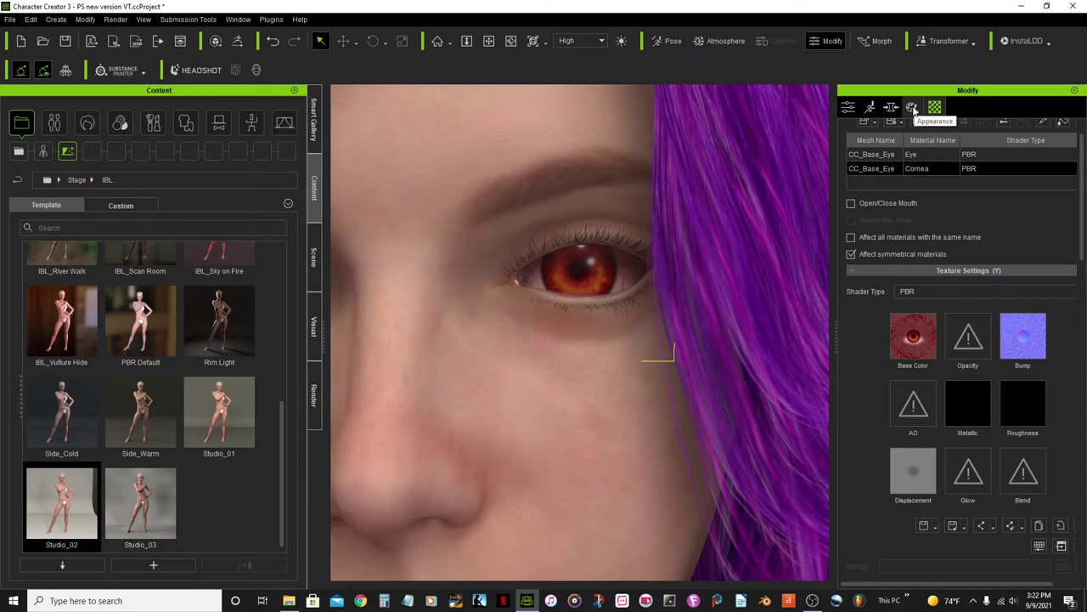
pyautogui.click(913, 108)
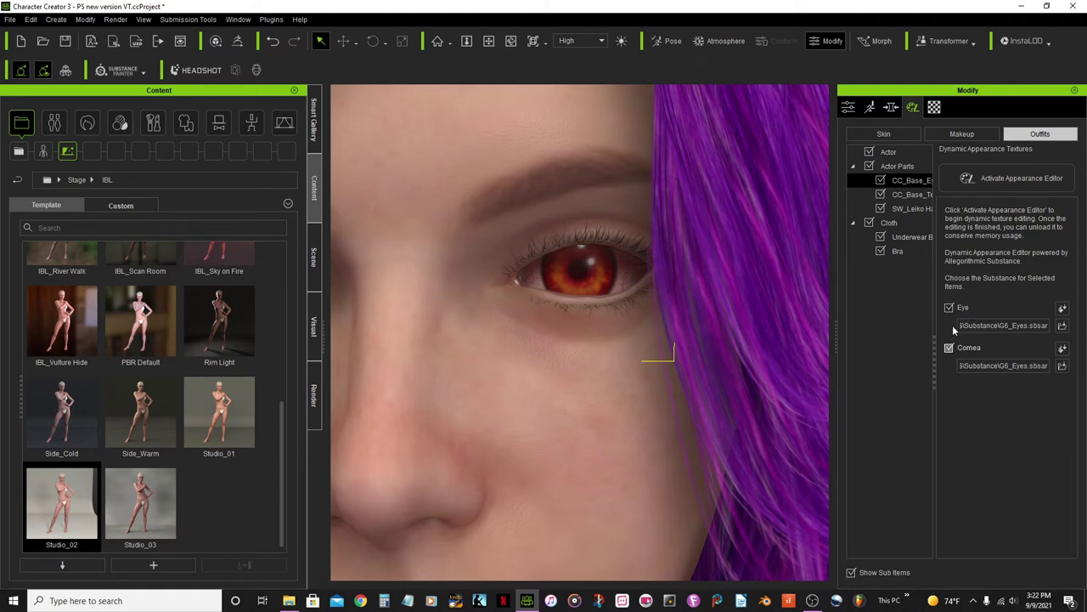
pyautogui.click(1010, 178)
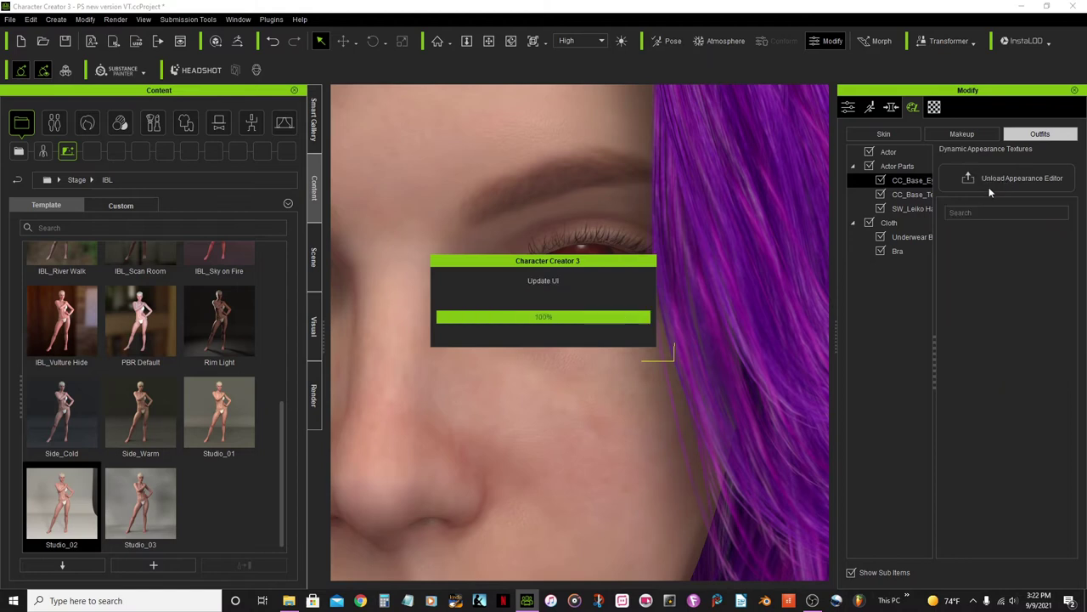
pyautogui.scroll(-5, 571, 313)
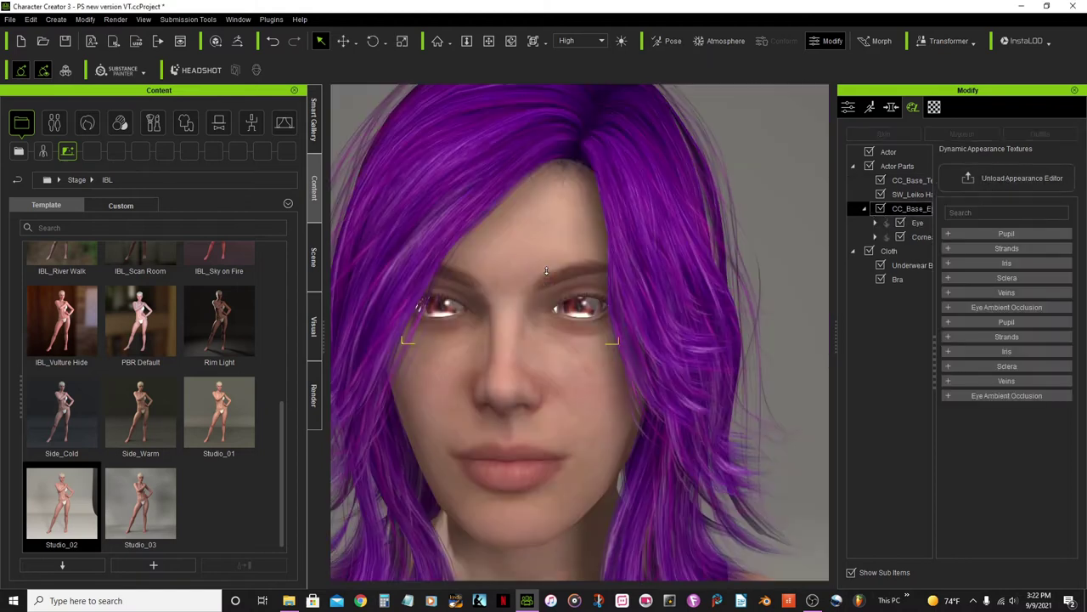
pyautogui.scroll(2, 571, 313)
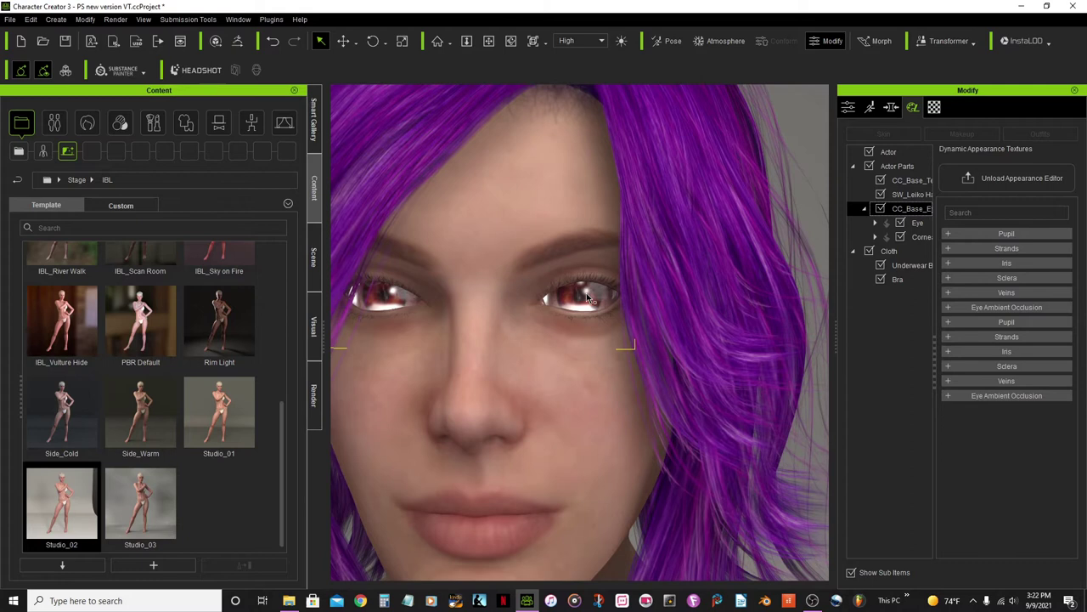
pyautogui.scroll(4, 571, 312)
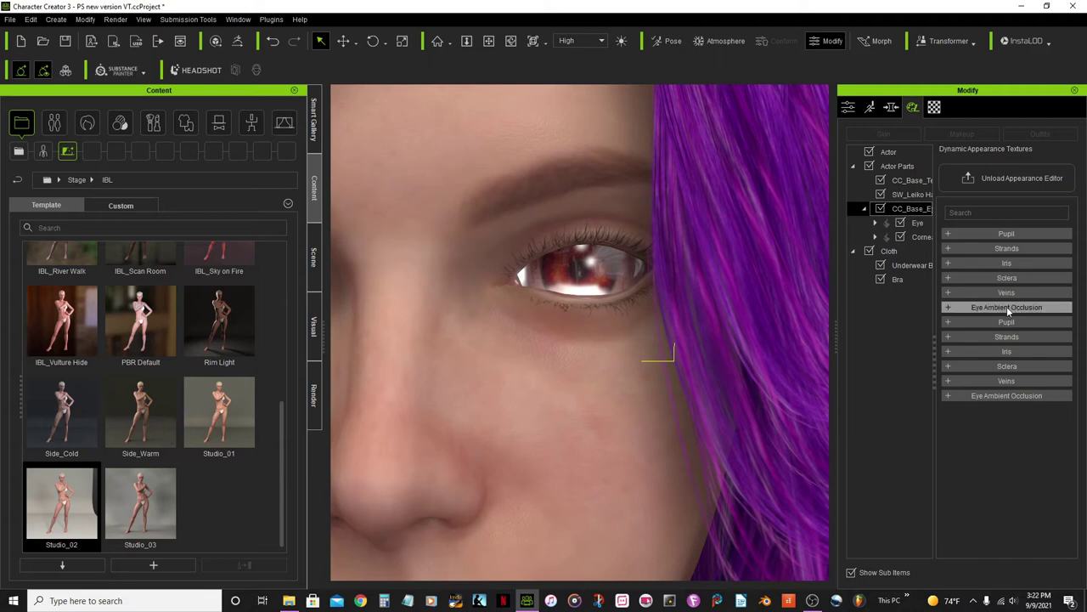
pyautogui.click(954, 281)
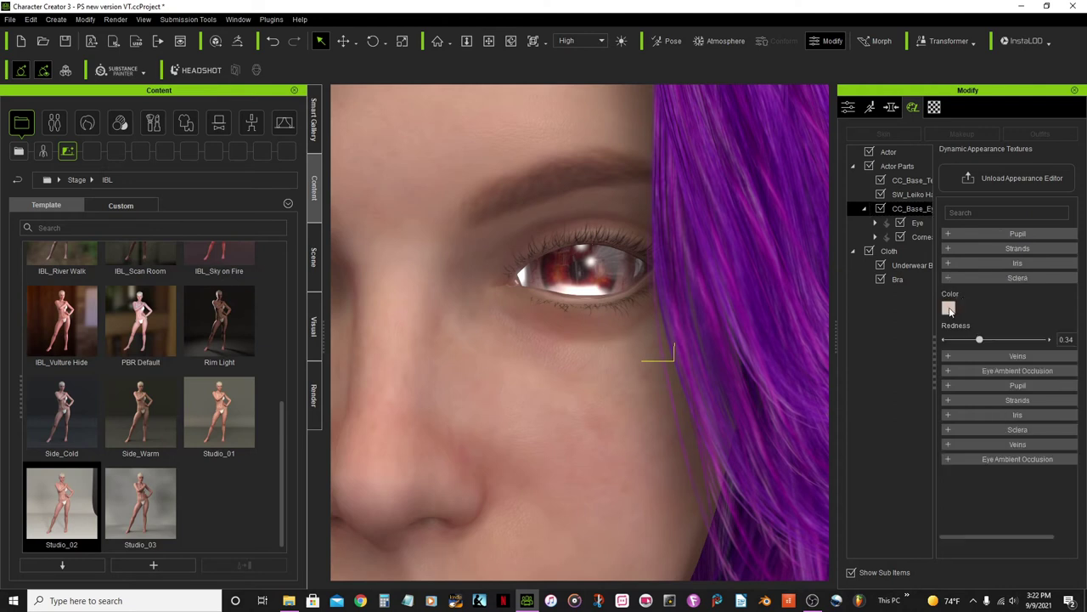
# Step: Set the sclera colour to dark purple #250038, then unload the Appearance Editor
pyautogui.click(949, 308)
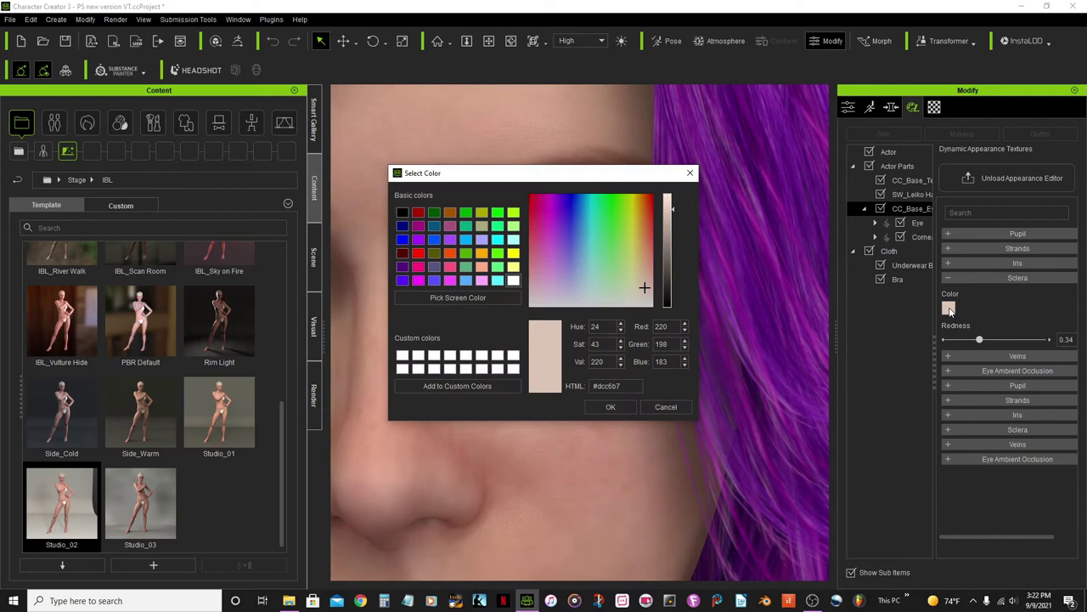
pyautogui.moveTo(589, 178); pyautogui.dragTo(931, 176)
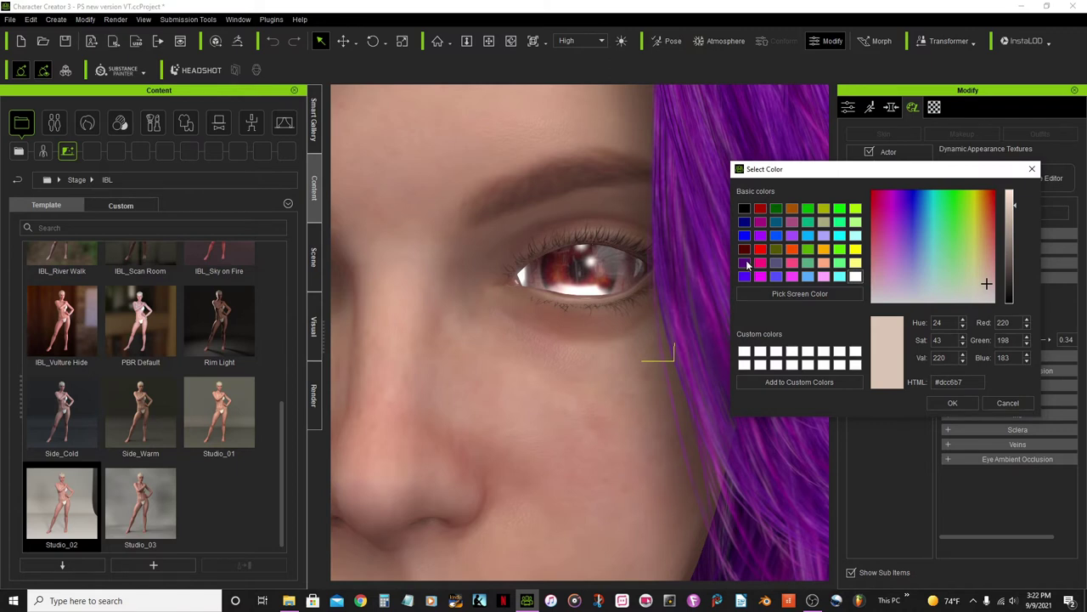
pyautogui.click(745, 264)
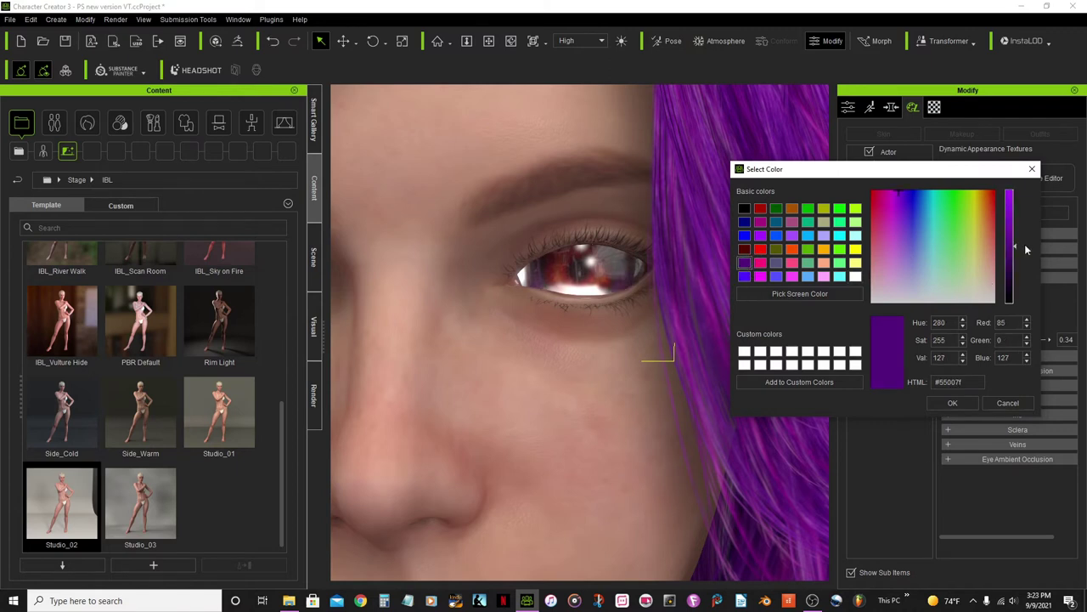
pyautogui.moveTo(1014, 245); pyautogui.dragTo(1026, 278)
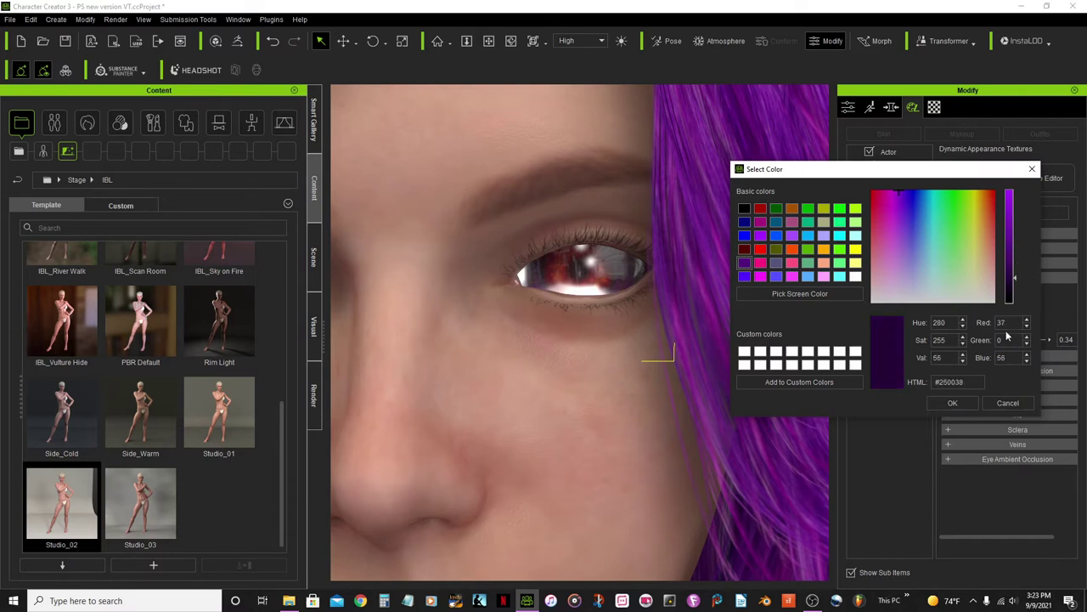
pyautogui.click(955, 401)
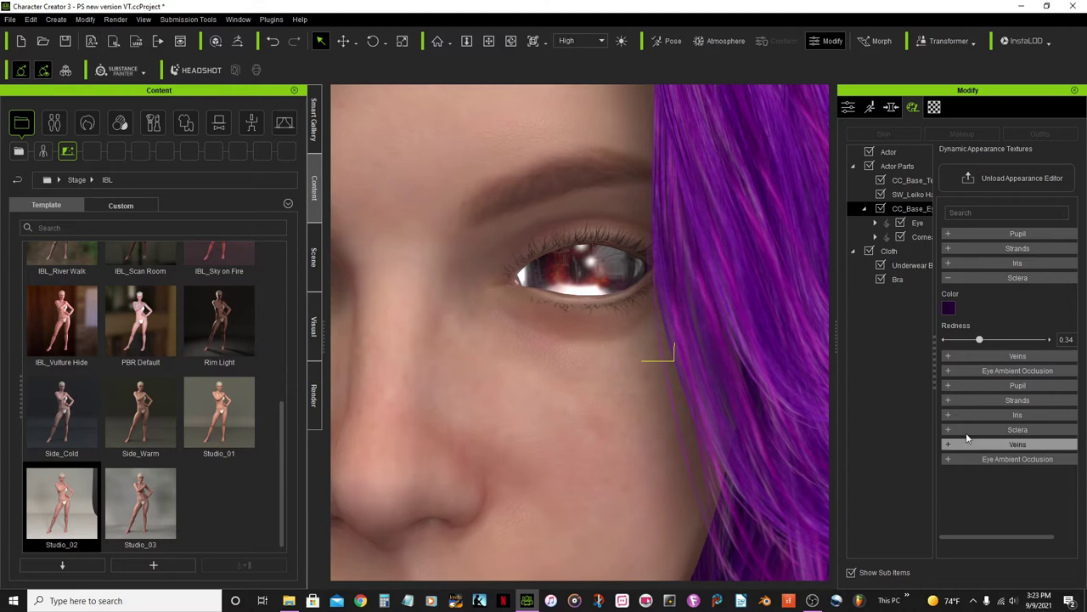
pyautogui.click(1005, 180)
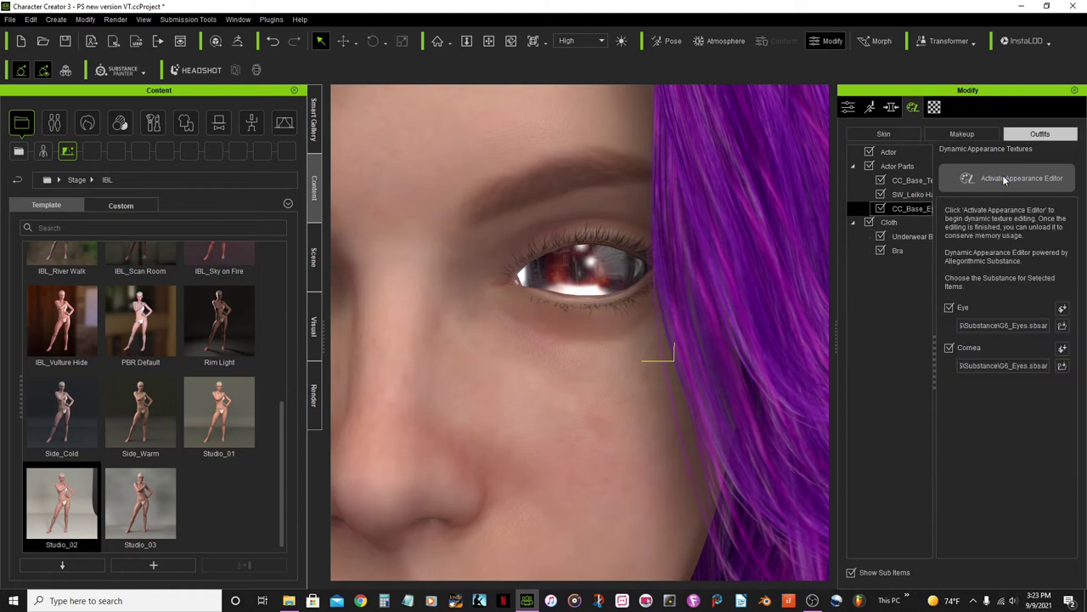
# Step: Shift the eye material's Diffuse texture hue to -47 so the irises turn purple
pyautogui.click(935, 107)
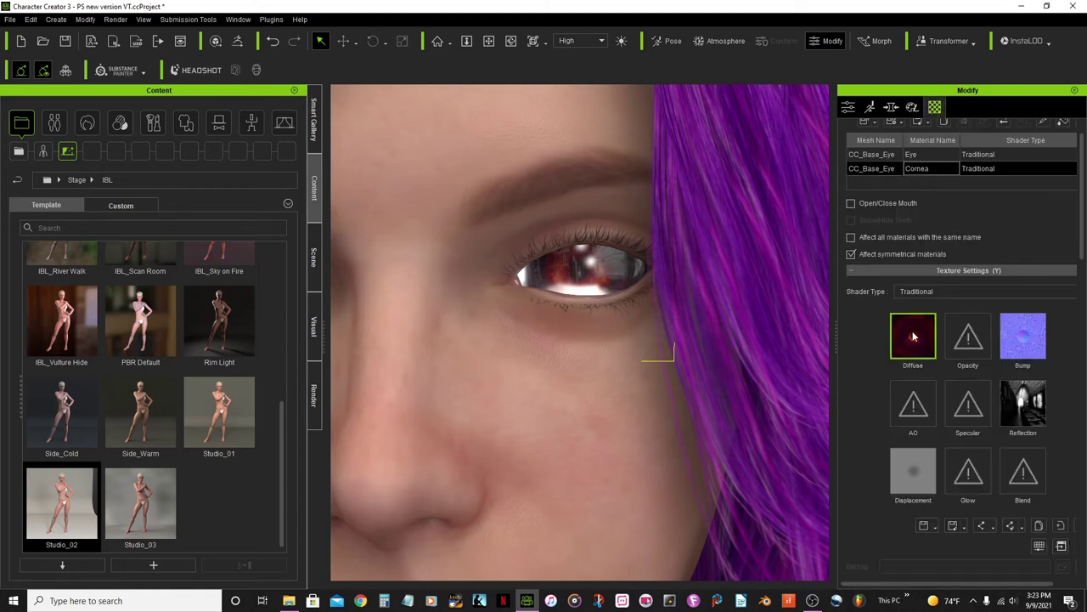
pyautogui.click(1039, 545)
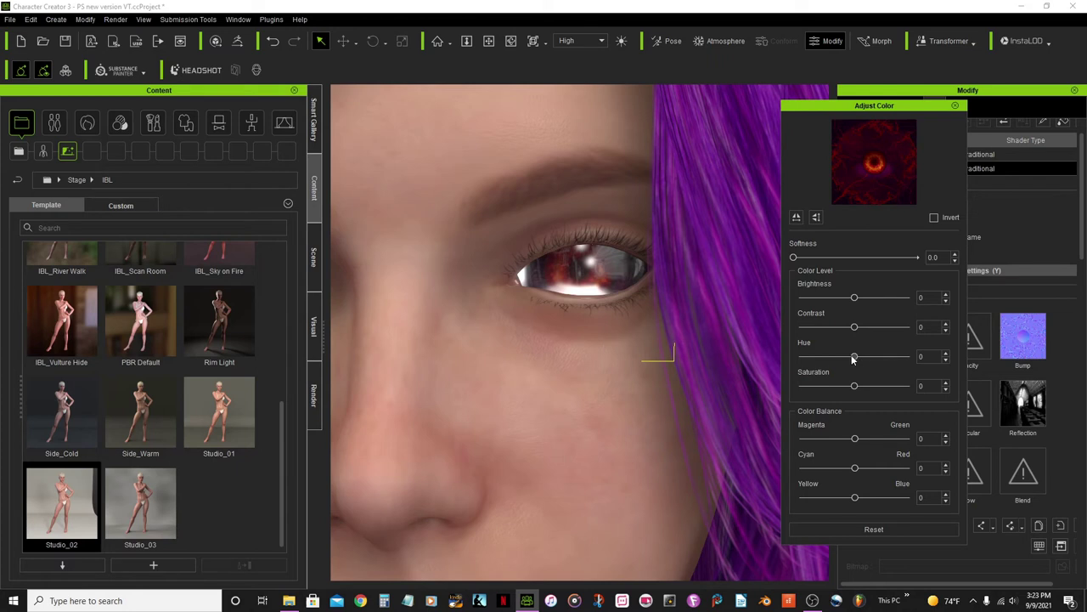
pyautogui.moveTo(854, 358); pyautogui.dragTo(830, 357)
pyautogui.moveTo(831, 358); pyautogui.dragTo(833, 358)
pyautogui.click(830, 358)
pyautogui.click(956, 106)
pyautogui.scroll(-5, 611, 263)
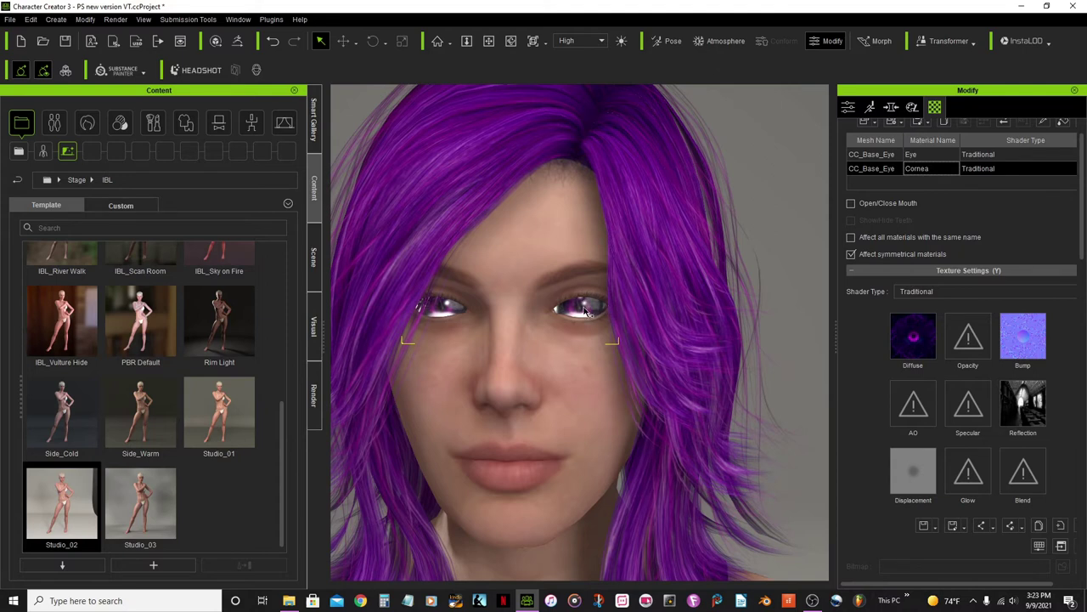
# Step: Lower the eye Reflection texture strength to 7
pyautogui.scroll(2, 585, 313)
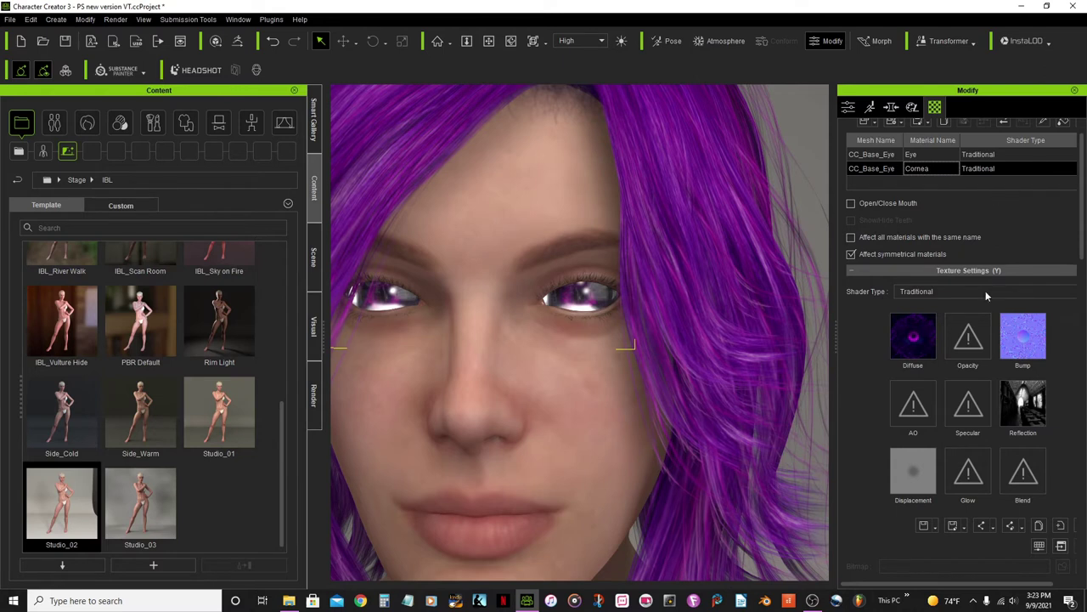
pyautogui.click(1036, 412)
pyautogui.scroll(-5, 1070, 405)
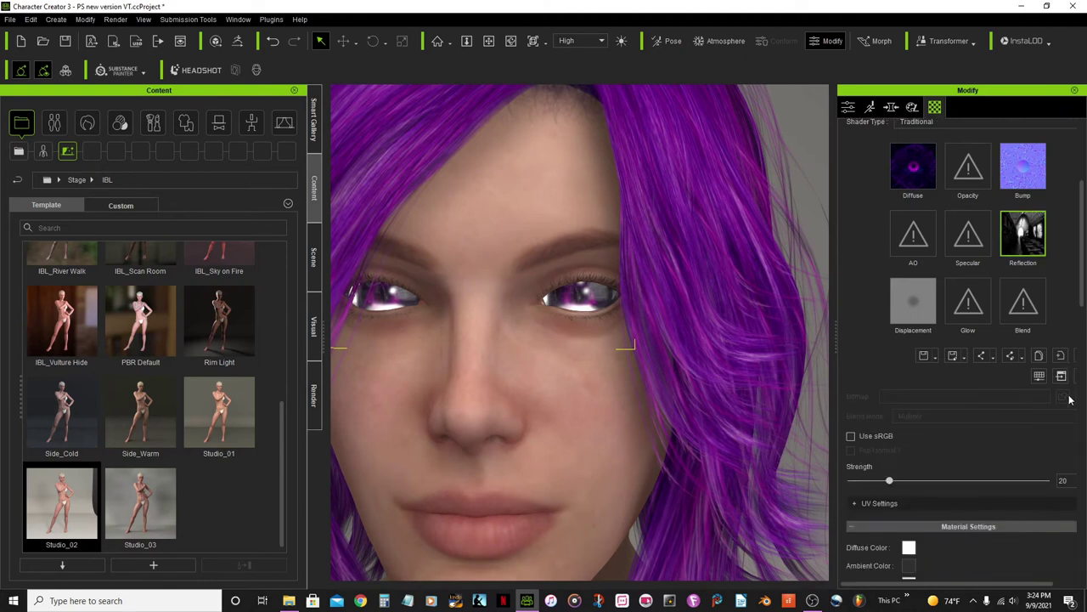
pyautogui.scroll(-2, 990, 437)
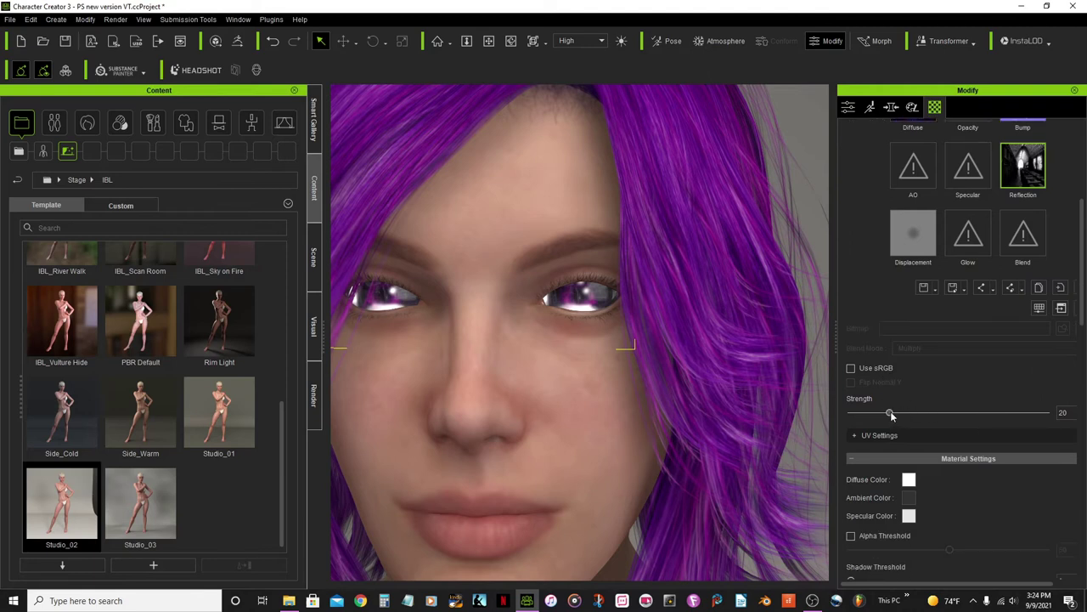
pyautogui.moveTo(890, 414); pyautogui.dragTo(867, 413)
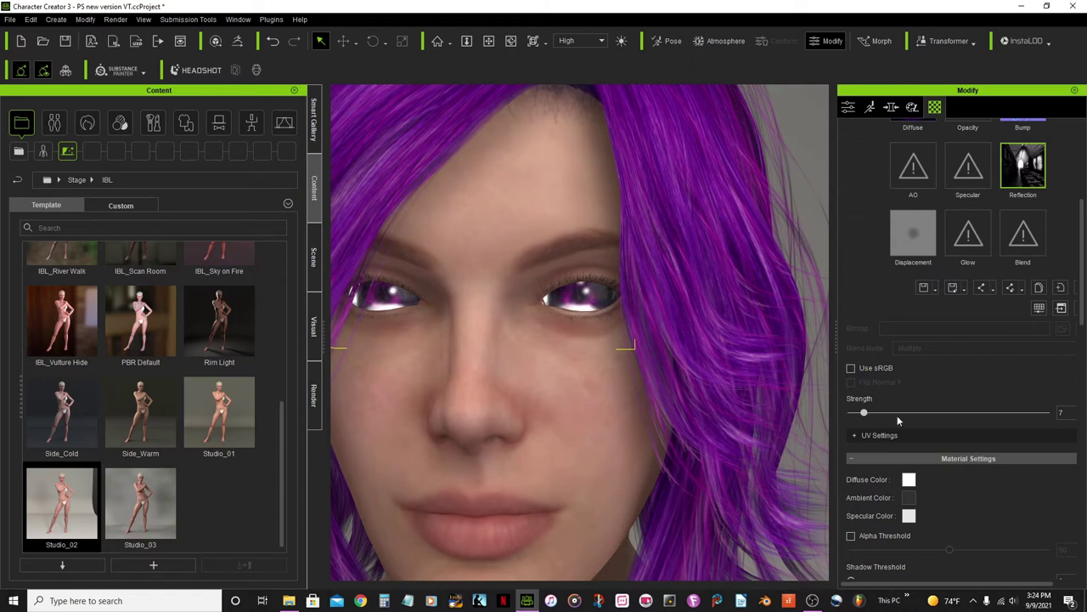
# Step: Reduce the eye material's Specular to 47 for softer highlights
pyautogui.scroll(-5, 1072, 485)
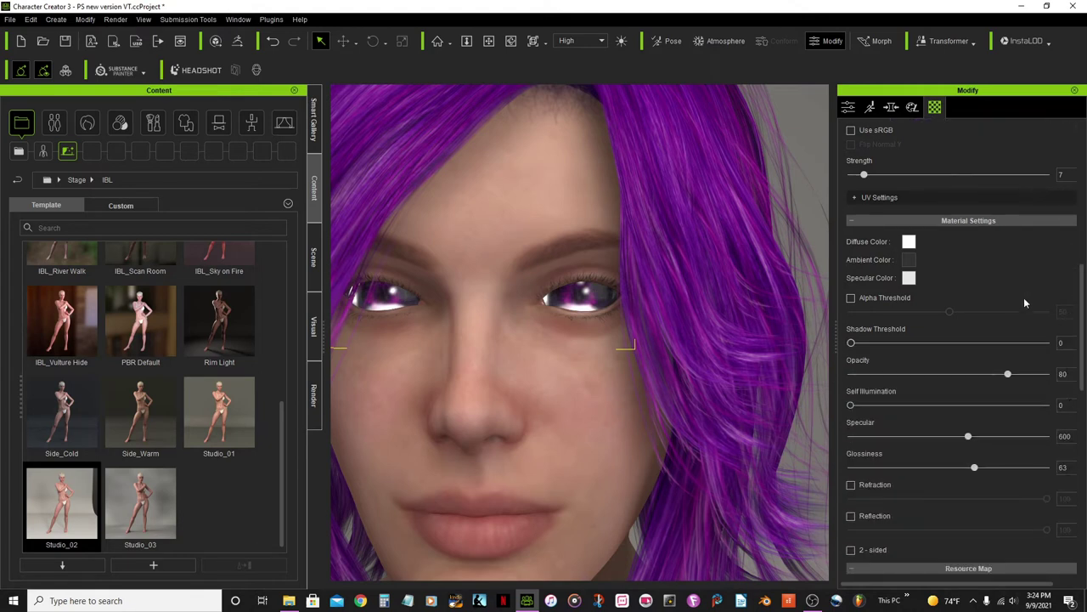
pyautogui.scroll(-1, 1024, 297)
pyautogui.scroll(1, 1023, 298)
pyautogui.moveTo(968, 438); pyautogui.dragTo(866, 439)
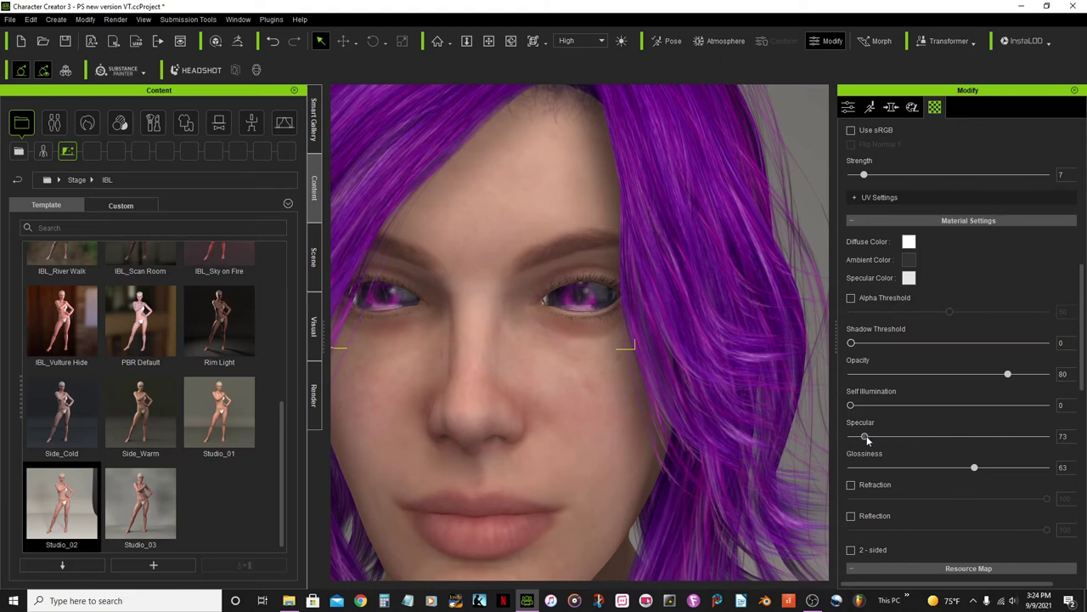
pyautogui.scroll(-5, 556, 400)
pyautogui.scroll(5, 559, 395)
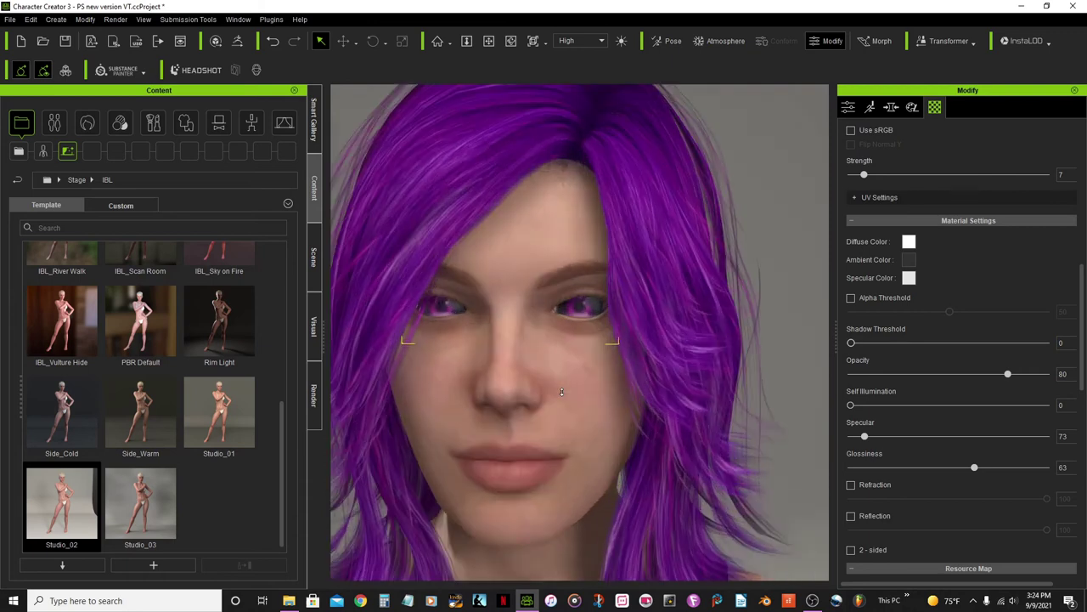
pyautogui.scroll(2, 571, 394)
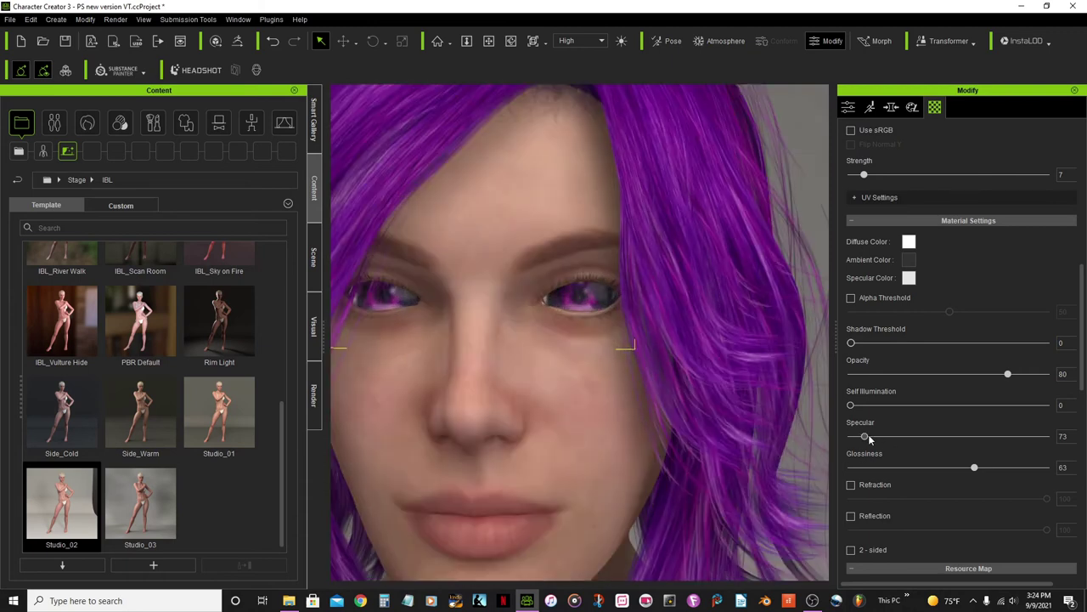
pyautogui.moveTo(867, 437); pyautogui.dragTo(859, 438)
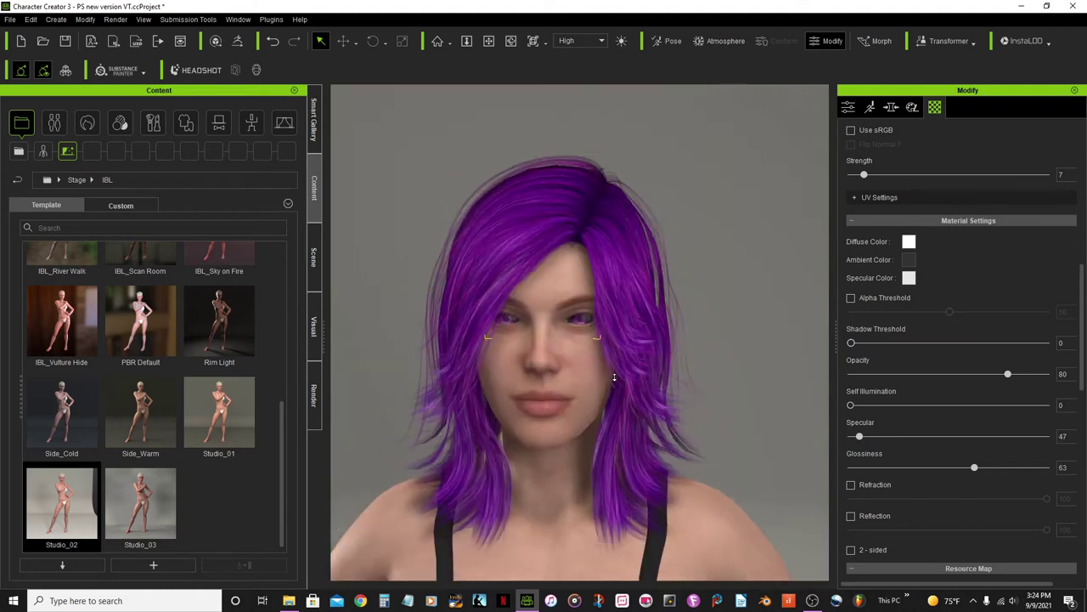
pyautogui.scroll(-5, 619, 383)
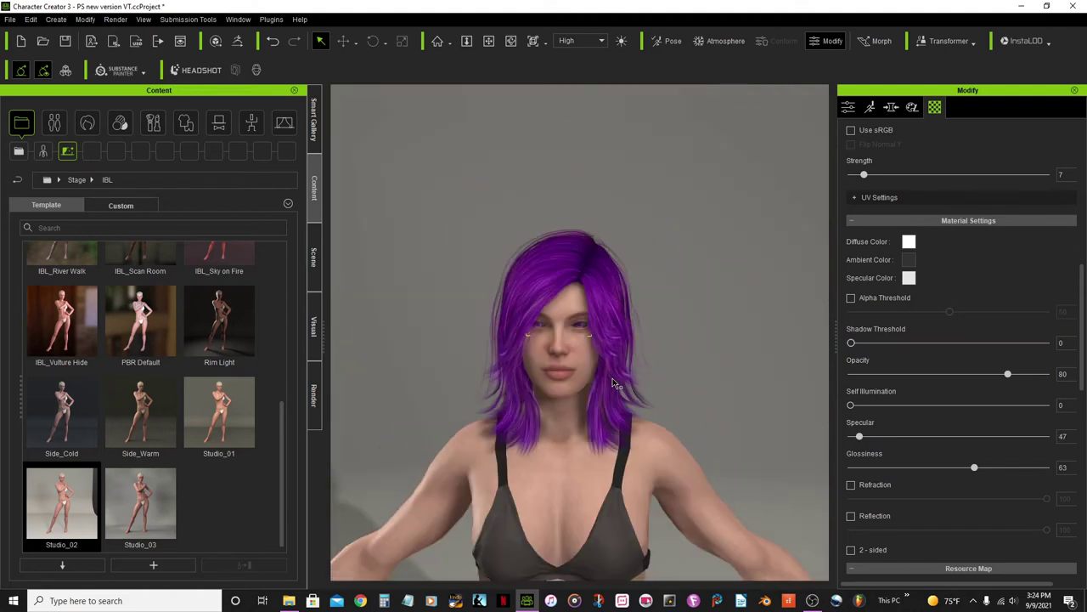
pyautogui.click(511, 41)
pyautogui.moveTo(580, 395); pyautogui.dragTo(548, 307)
pyautogui.scroll(5, 592, 361)
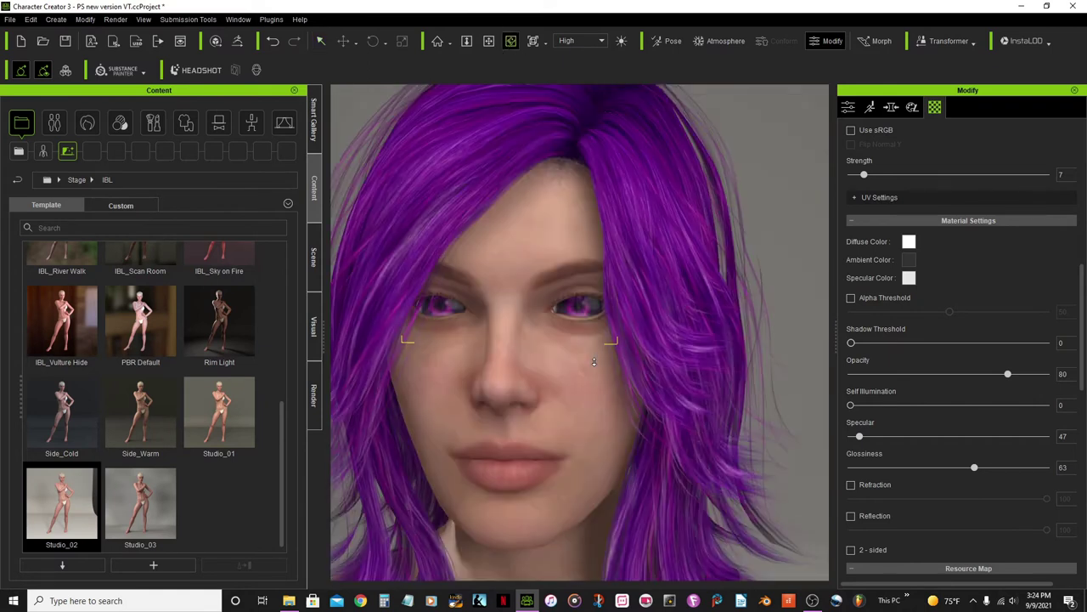
pyautogui.moveTo(548, 381); pyautogui.dragTo(575, 392)
pyautogui.scroll(-5, 575, 393)
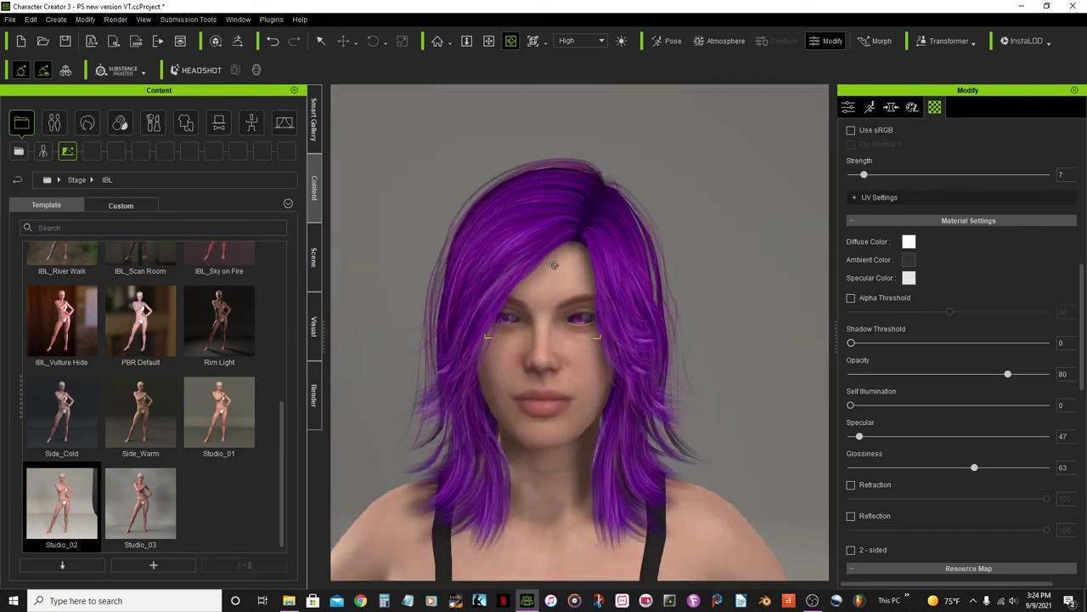
pyautogui.scroll(3, 586, 331)
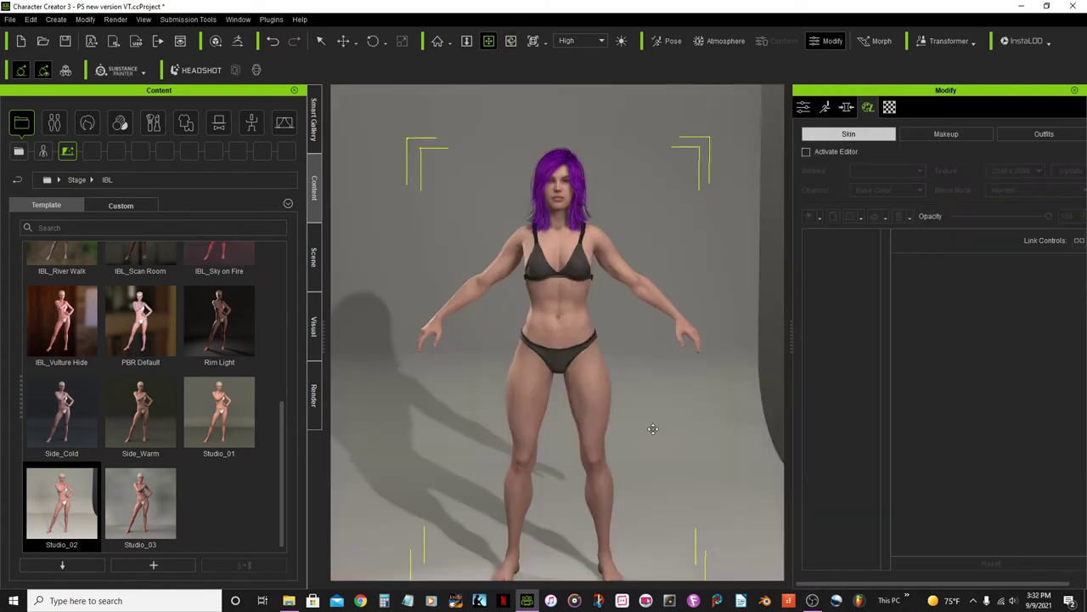
pyautogui.scroll(4, 567, 231)
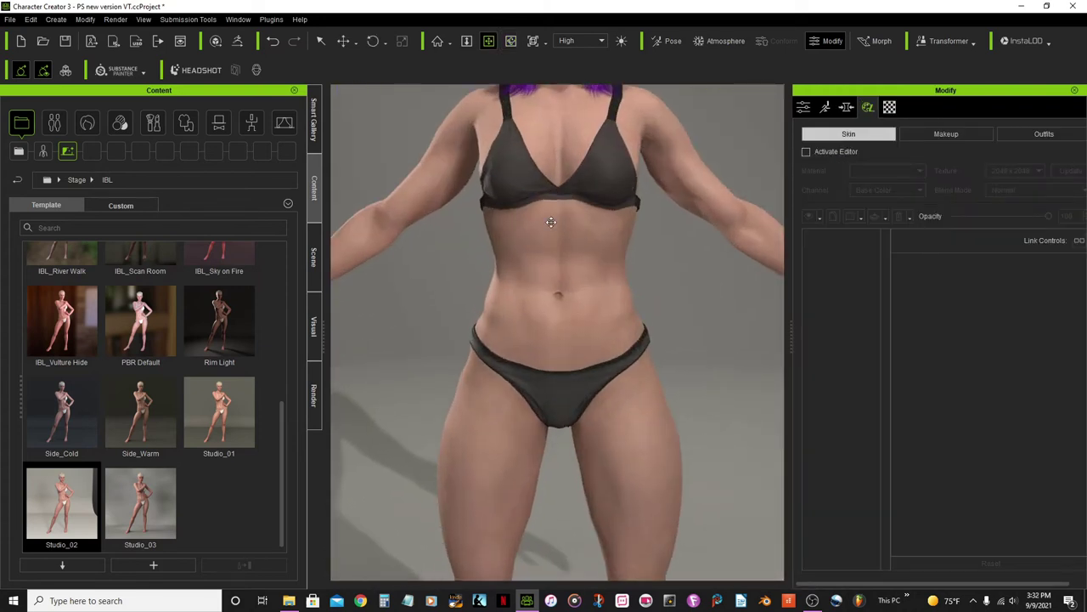
pyautogui.moveTo(550, 222); pyautogui.dragTo(550, 443, button='right')
pyautogui.scroll(1, 571, 341)
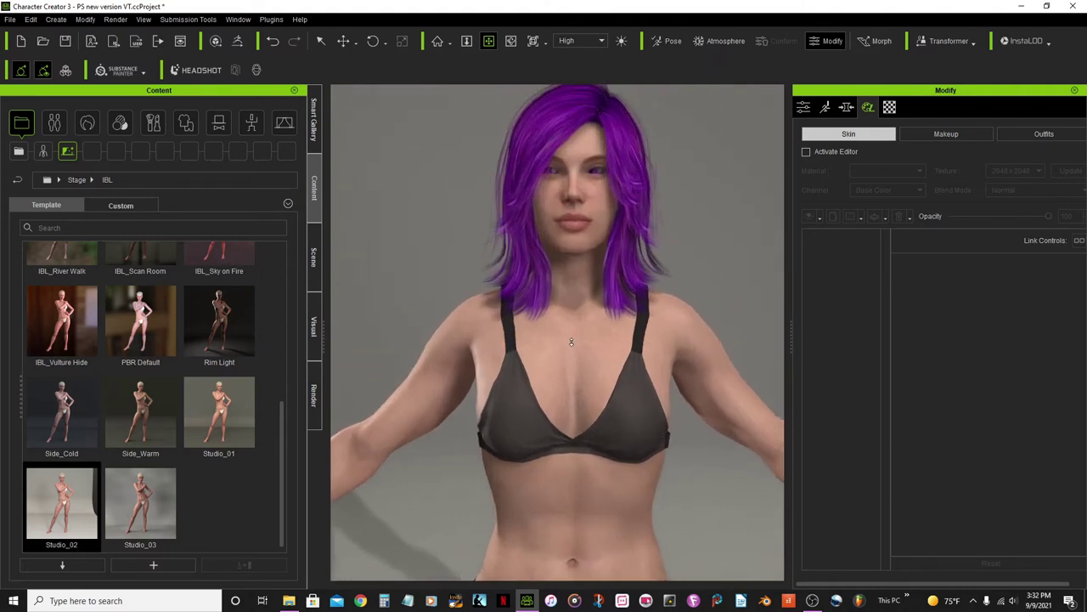
pyautogui.scroll(1, 571, 341)
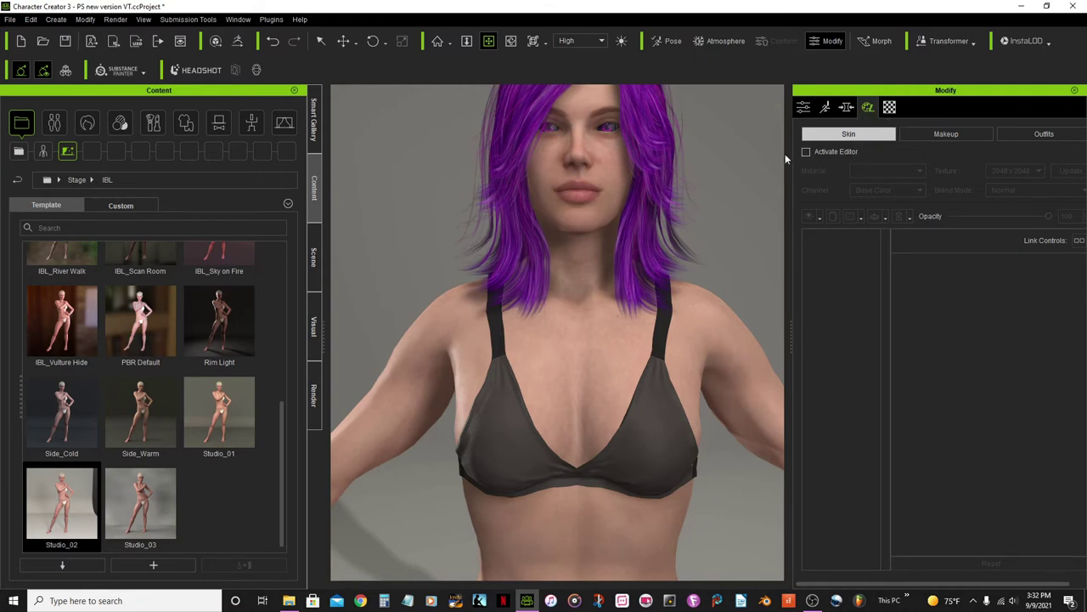
pyautogui.click(487, 42)
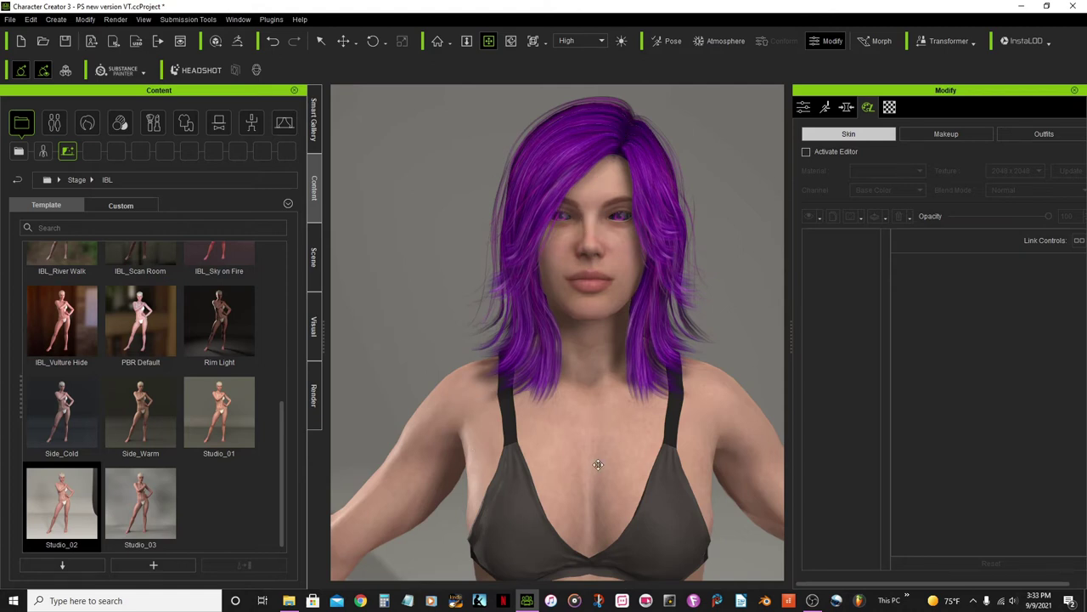
pyautogui.scroll(-6, 519, 502)
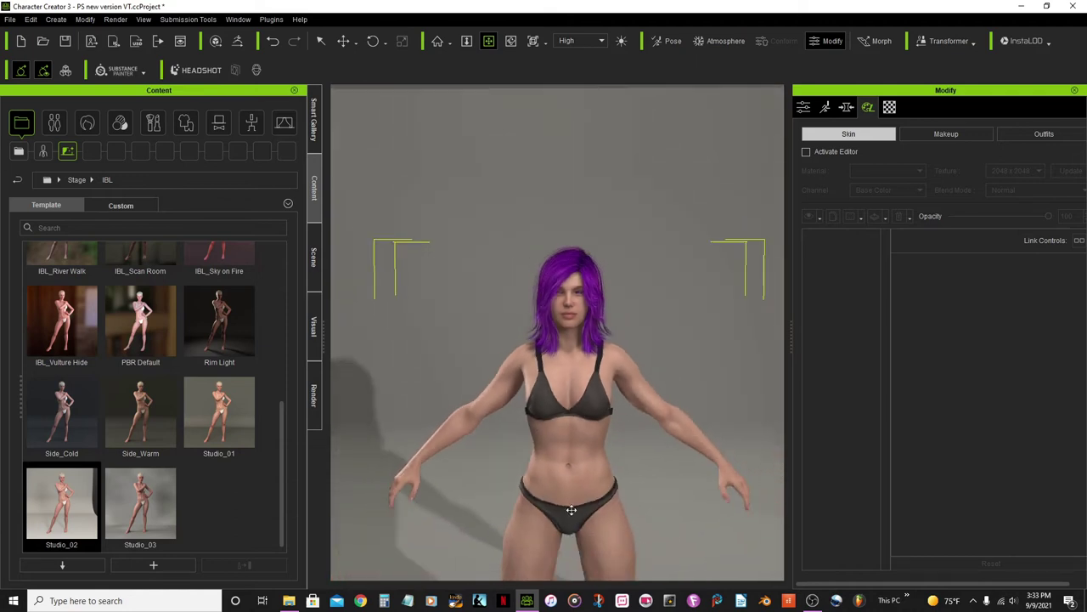
pyautogui.scroll(6, 564, 343)
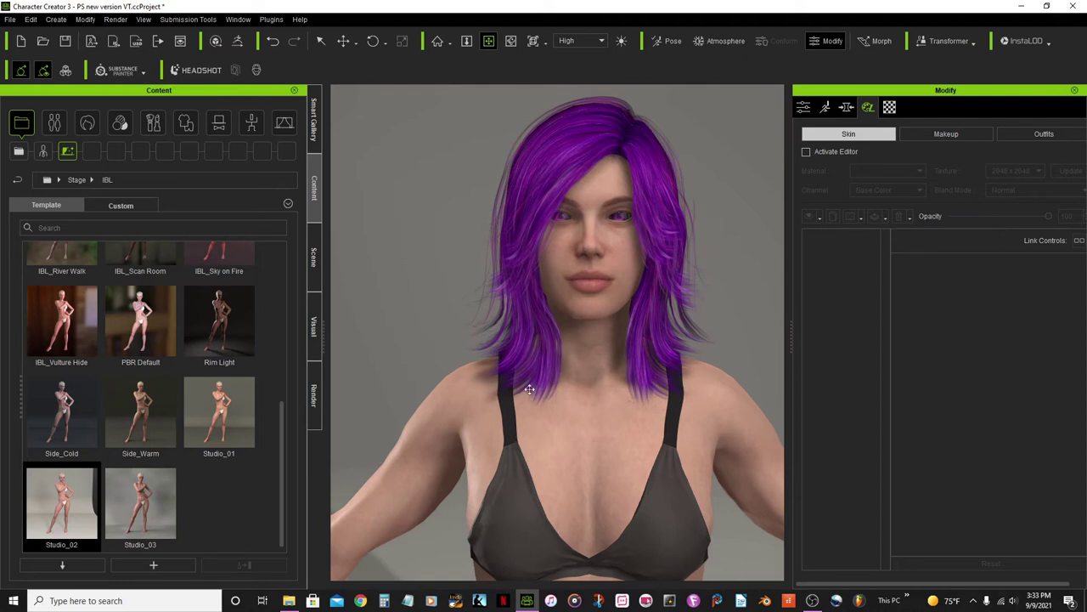
pyautogui.scroll(3, 613, 333)
pyautogui.scroll(-3, 590, 371)
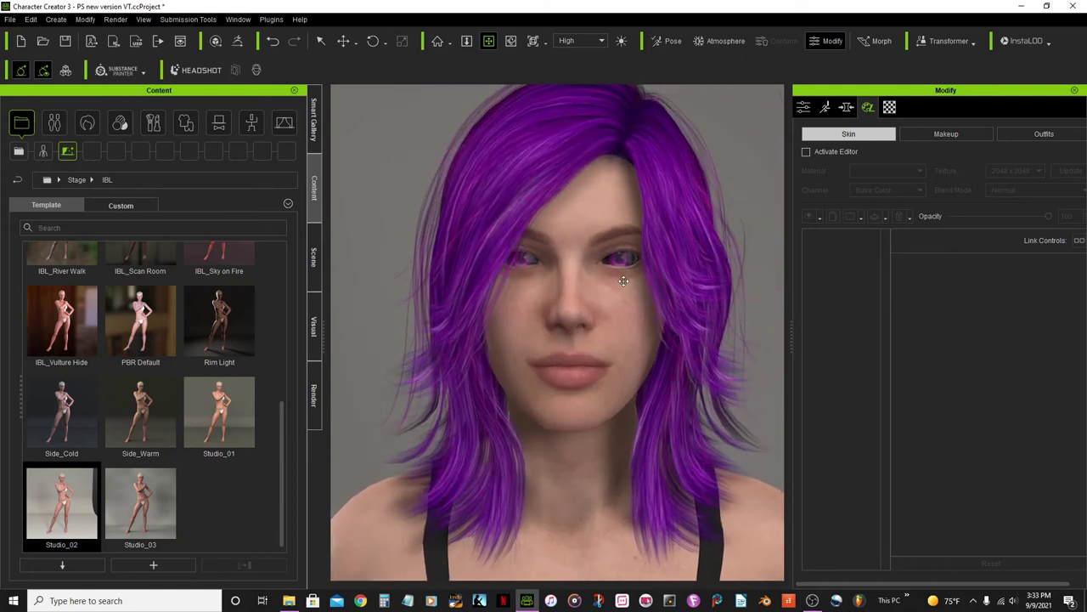
pyautogui.moveTo(609, 318); pyautogui.dragTo(623, 349, button='middle')
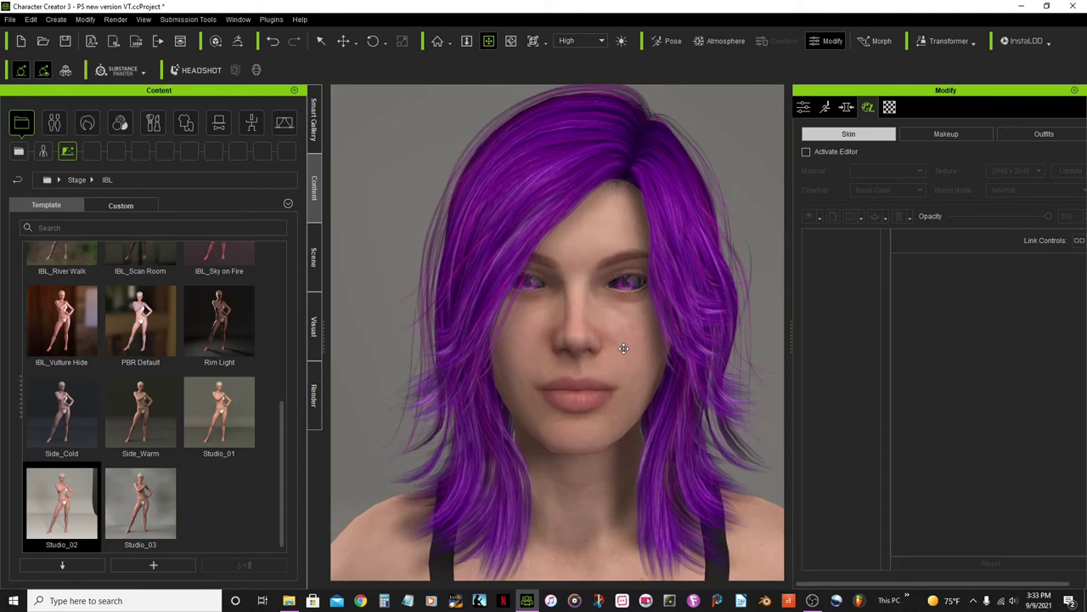
pyautogui.moveTo(628, 367); pyautogui.dragTo(629, 400, button='middle')
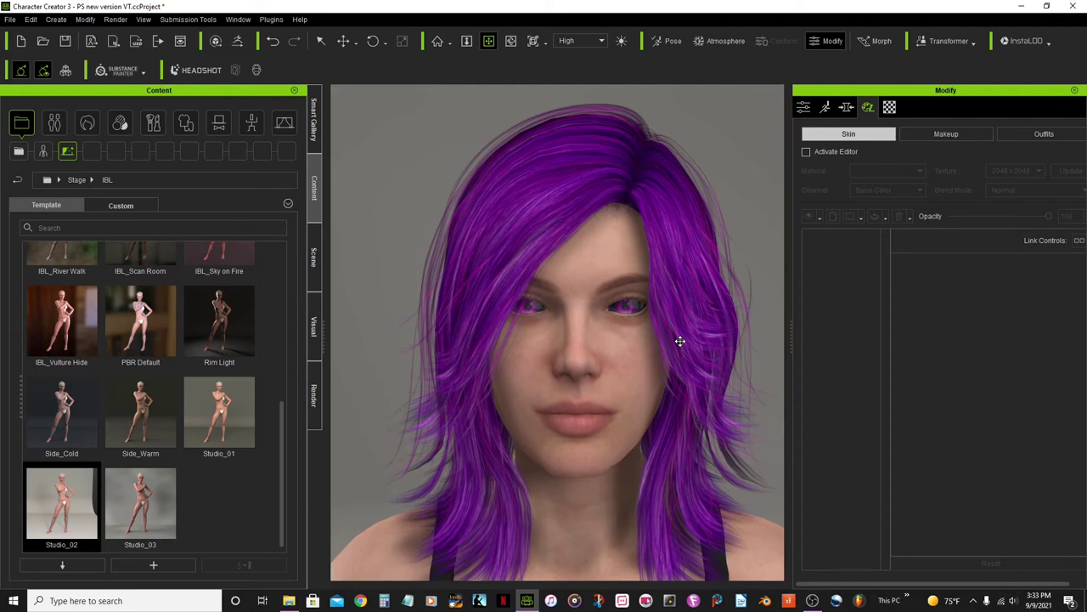
# Step: Activate the skin editor and lower the Skin Base brightness to -0.09
pyautogui.click(806, 152)
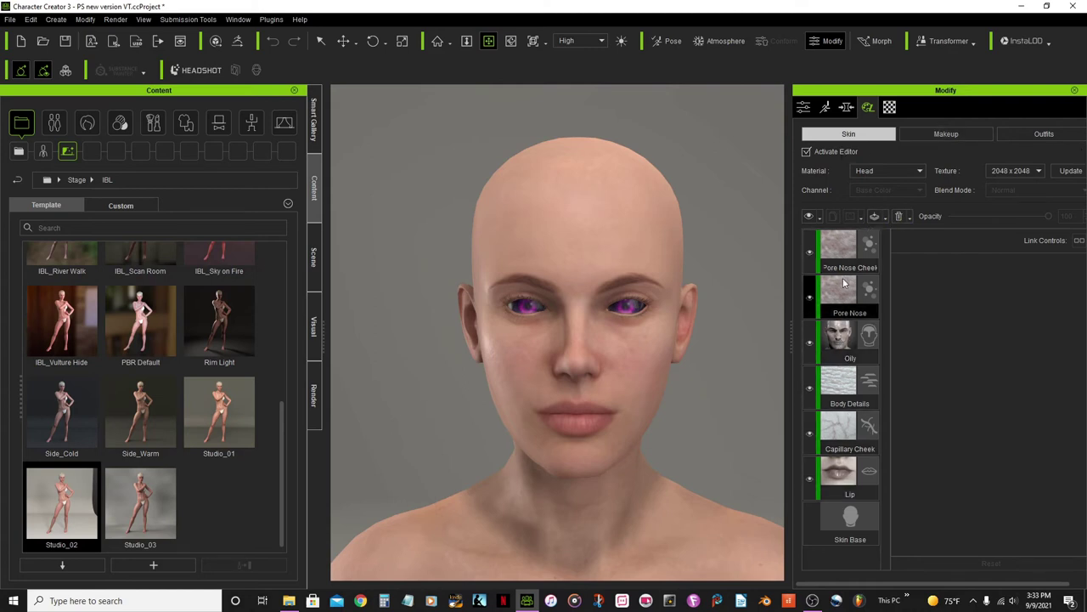
pyautogui.click(846, 528)
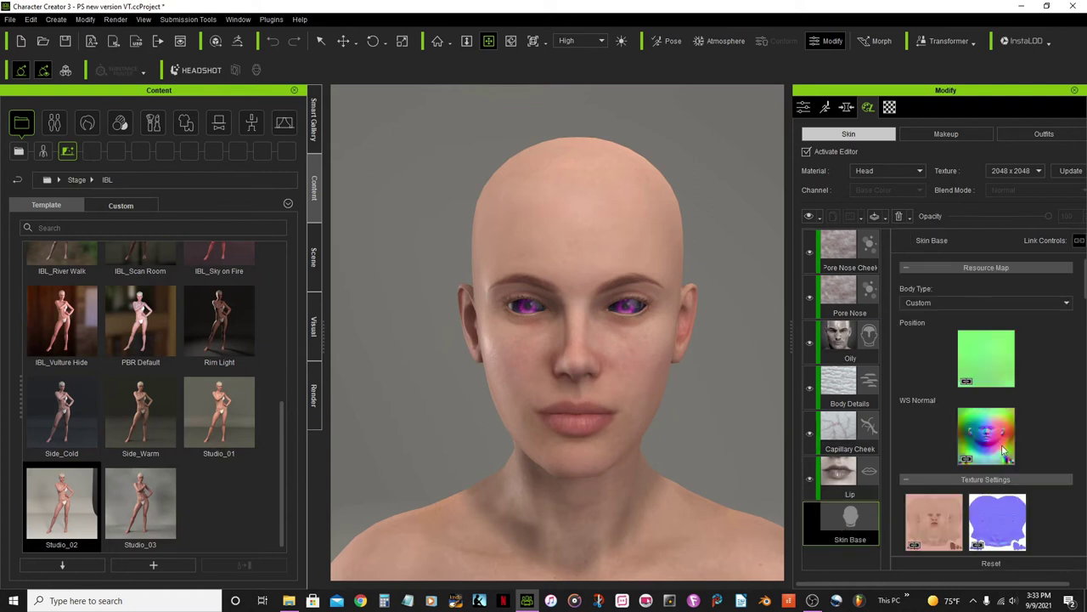
pyautogui.scroll(-5, 1005, 455)
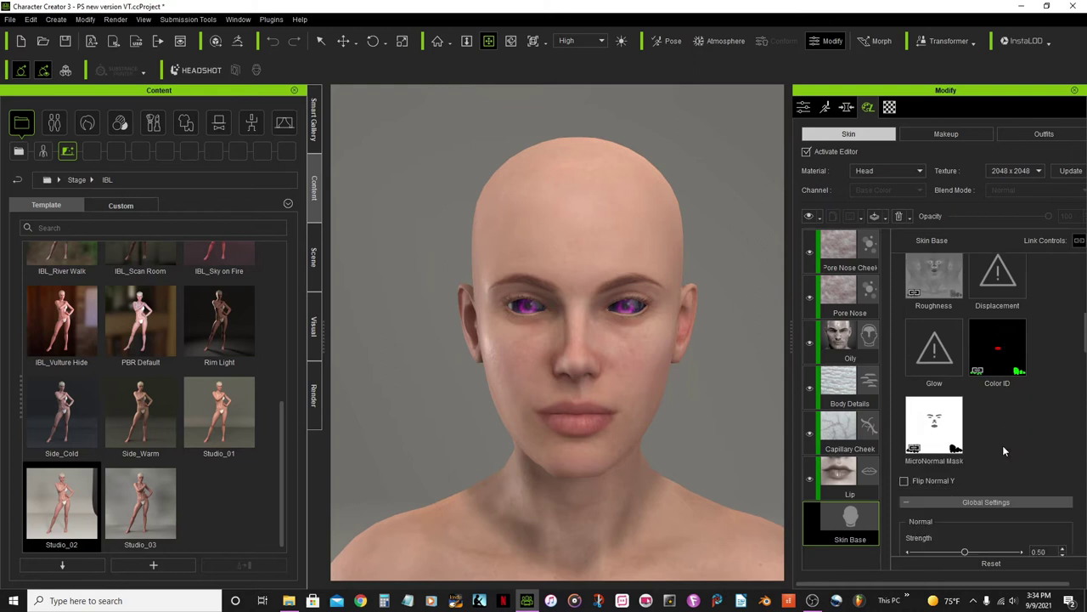
pyautogui.scroll(-3, 999, 446)
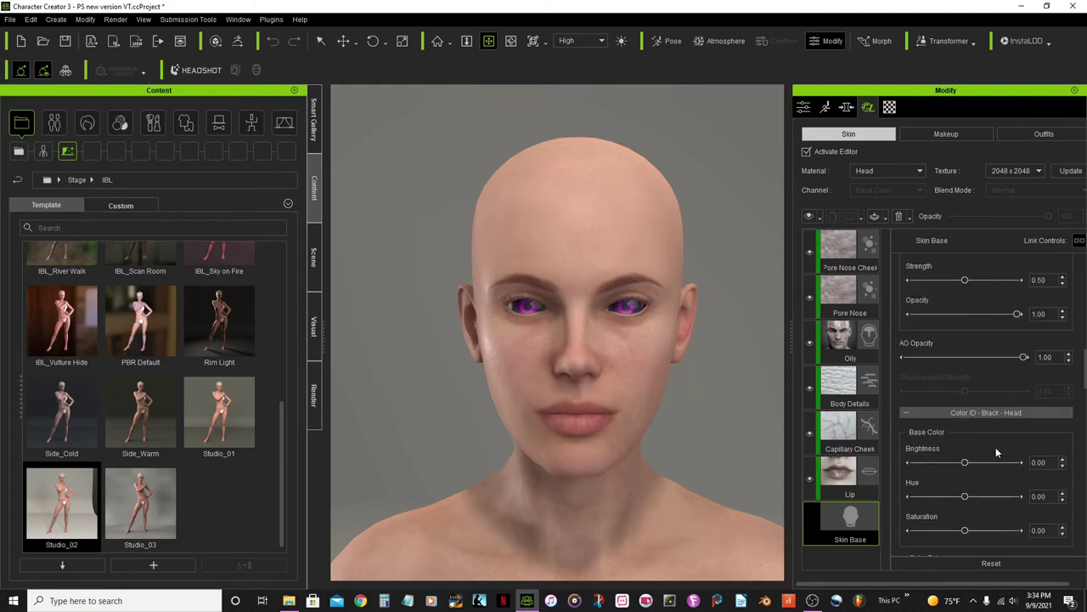
pyautogui.scroll(-1, 995, 446)
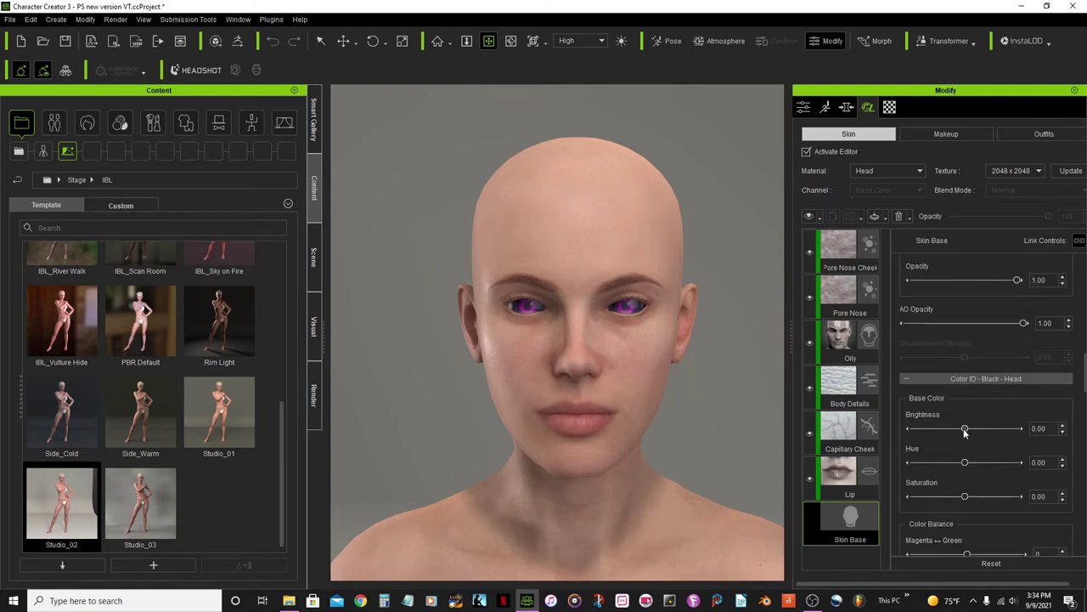
pyautogui.click(1062, 432)
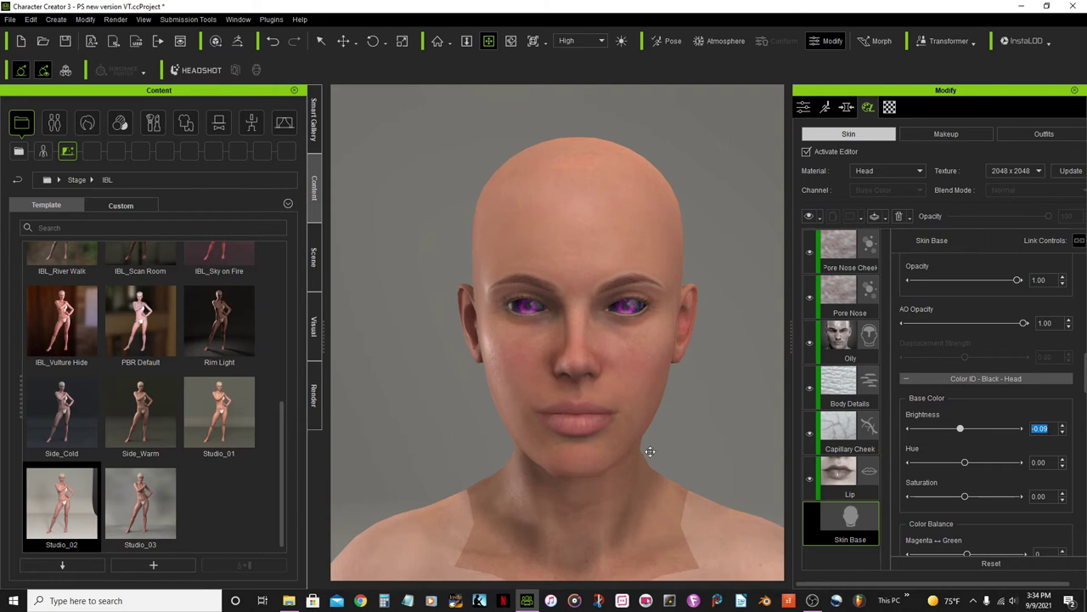
pyautogui.click(510, 43)
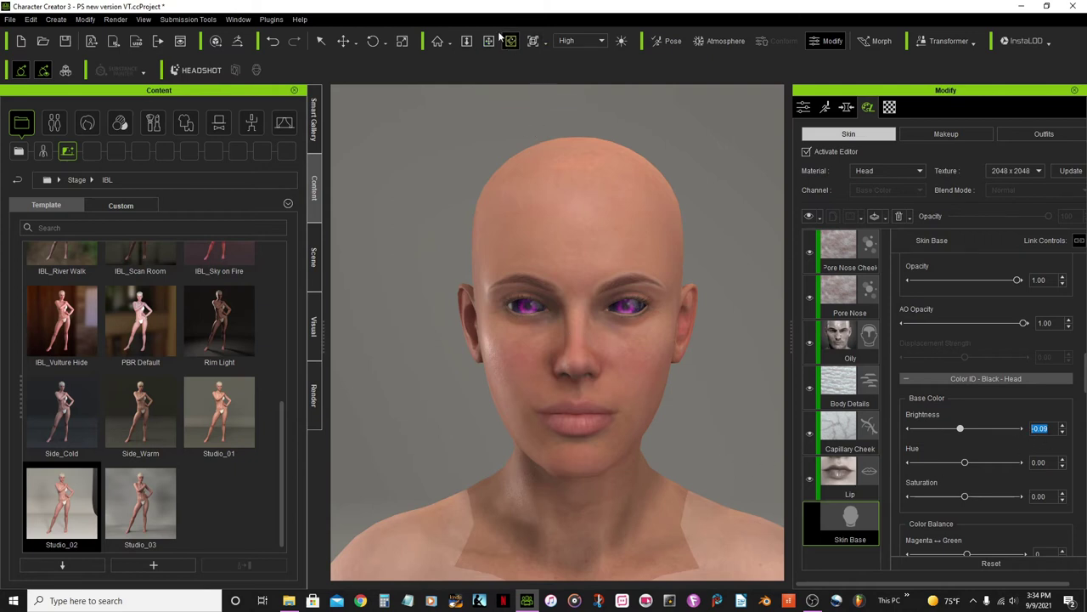
# Step: Widen the Modify panel and set the head skin texture to 4096 x 4096
pyautogui.moveTo(652, 338); pyautogui.dragTo(681, 382)
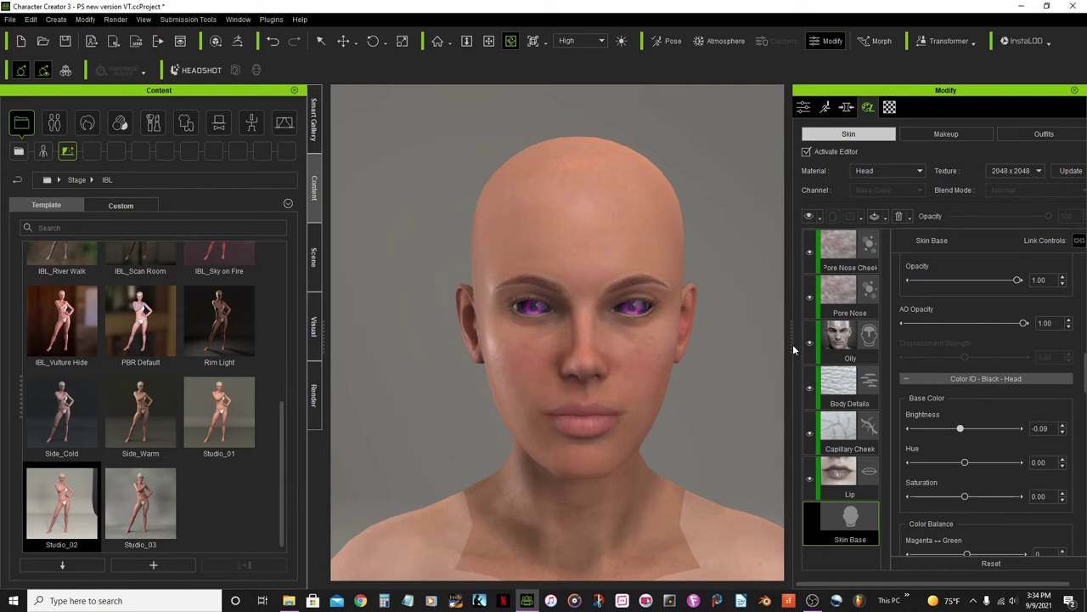
pyautogui.moveTo(790, 340); pyautogui.dragTo(776, 340)
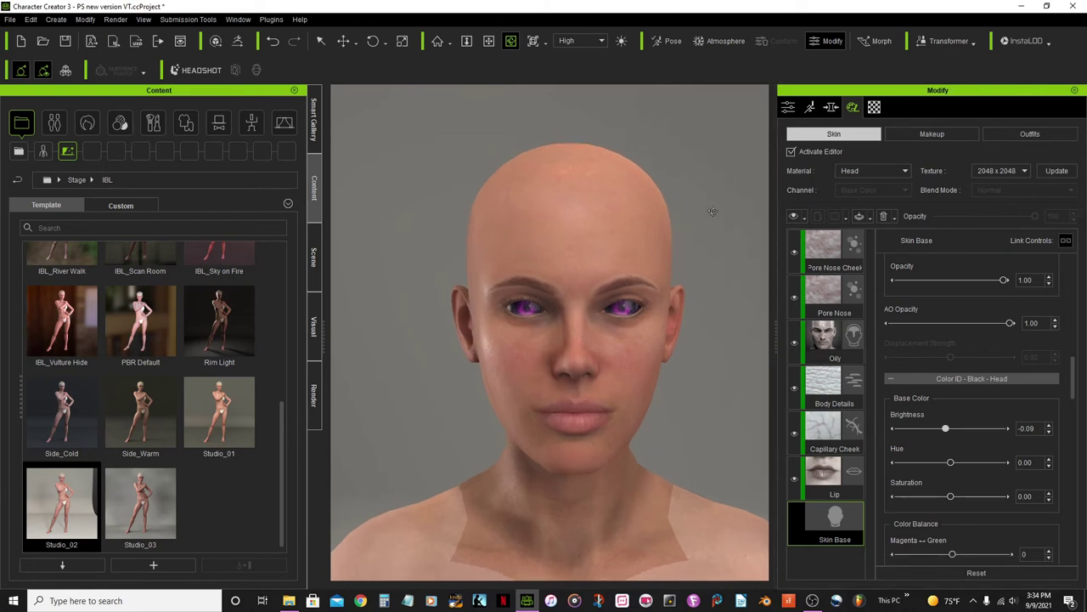
pyautogui.scroll(2, 671, 206)
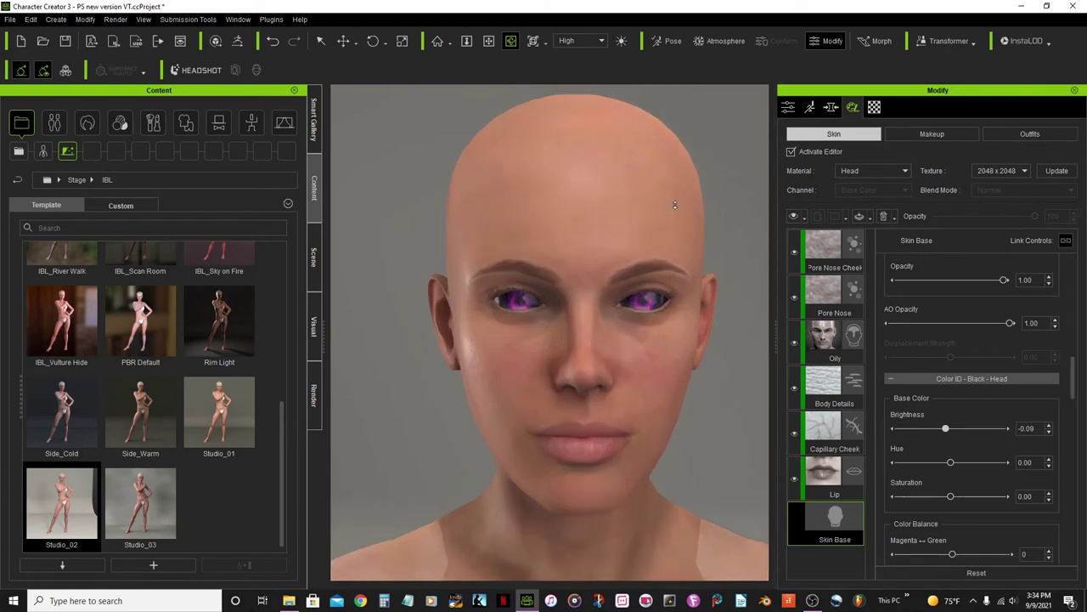
pyautogui.click(1024, 172)
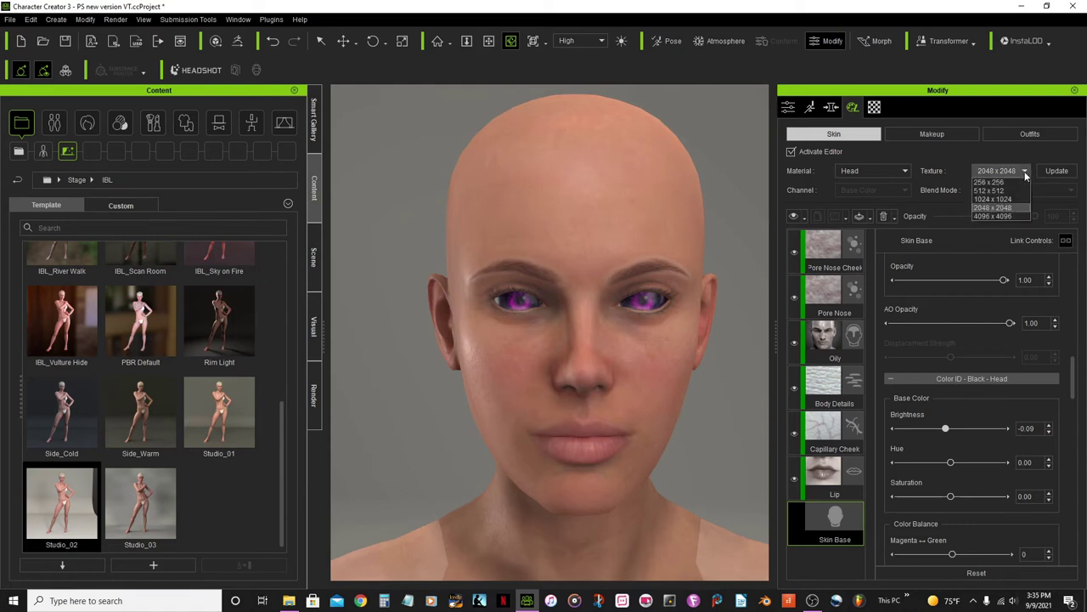
pyautogui.click(1011, 216)
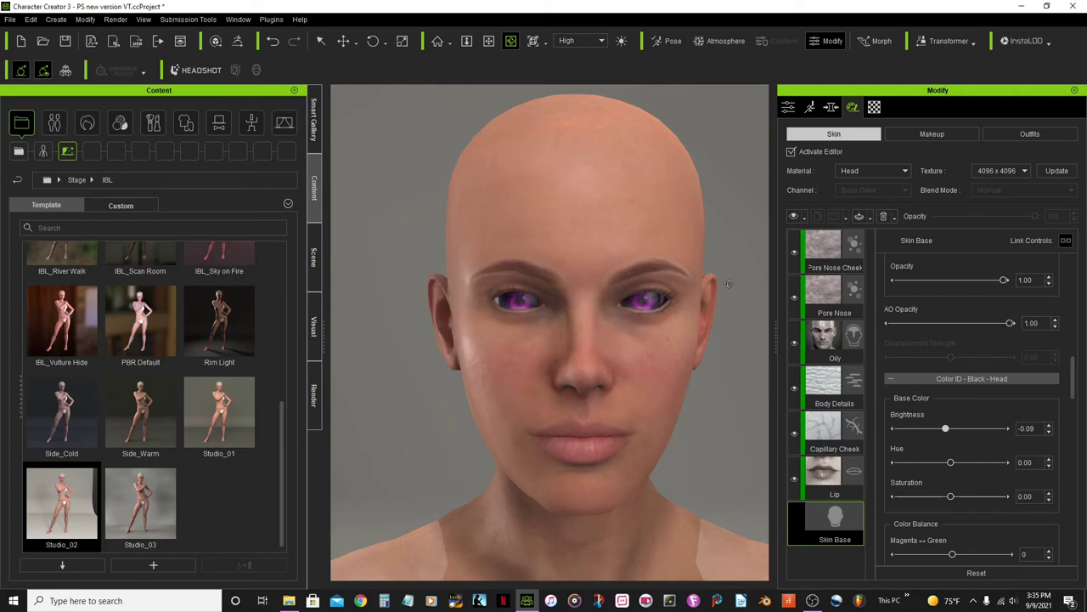
pyautogui.scroll(-3, 697, 376)
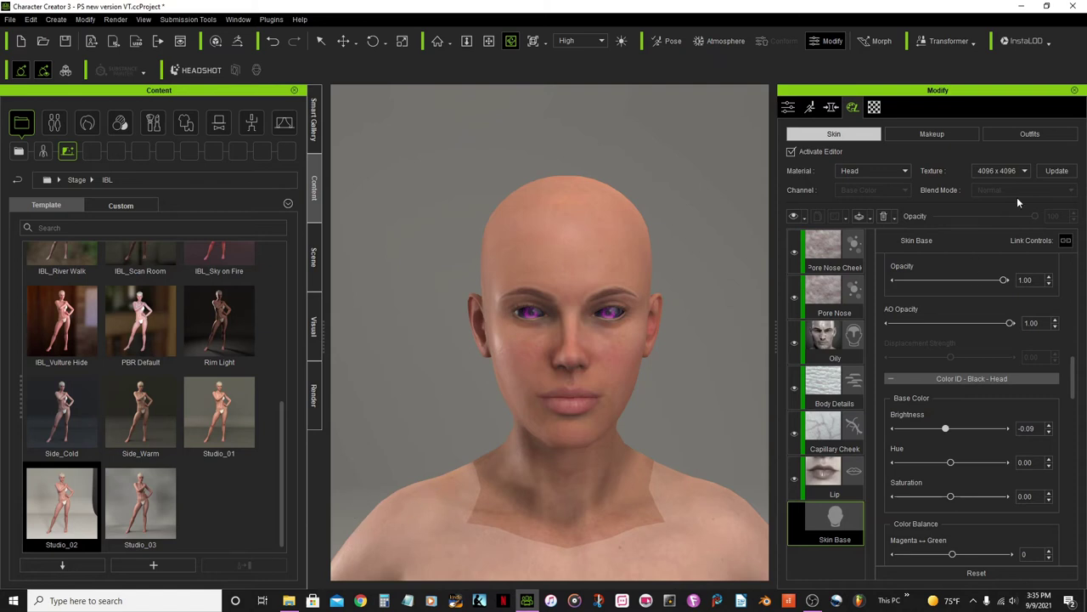
# Step: Regenerate the skin at the new 4096 x 4096 resolution
pyautogui.click(1058, 173)
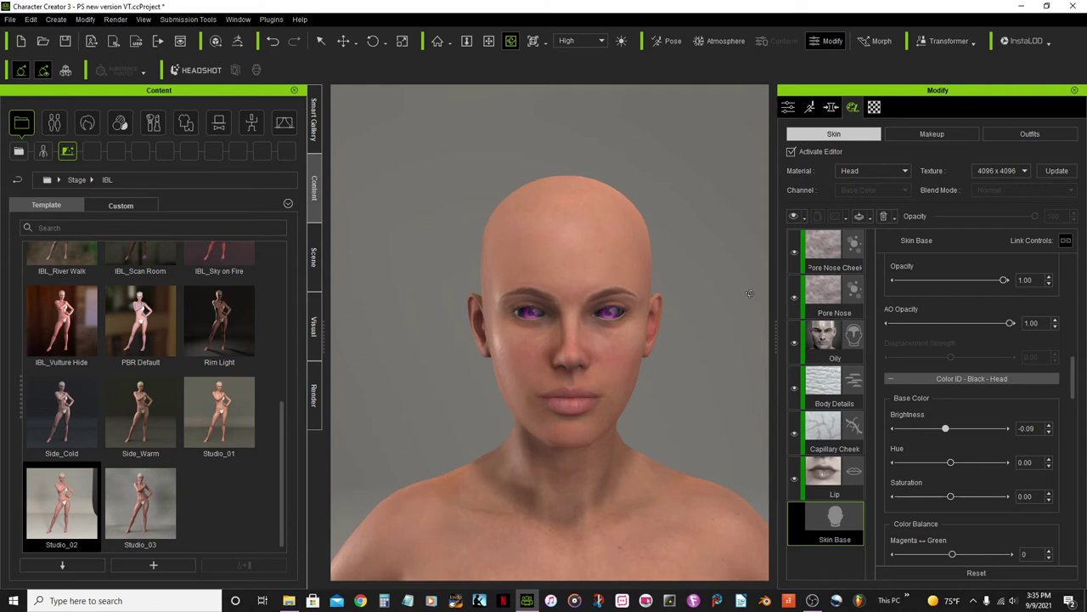
pyautogui.scroll(2, 621, 247)
pyautogui.scroll(2, 621, 246)
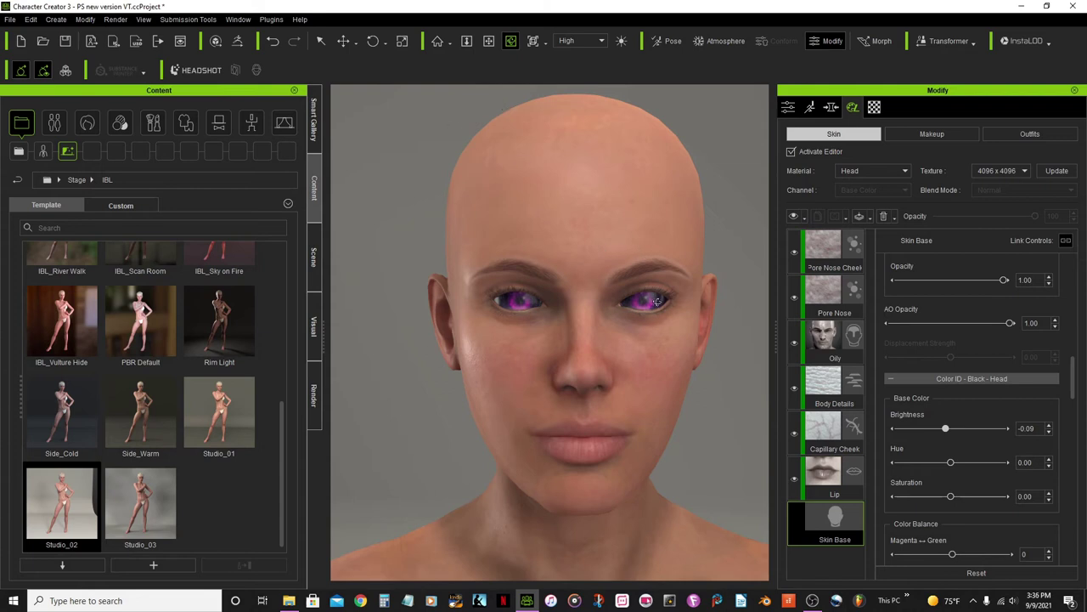
# Step: Select the Eyebrow makeup layer and lower its brightness to -0.13
pyautogui.click(933, 136)
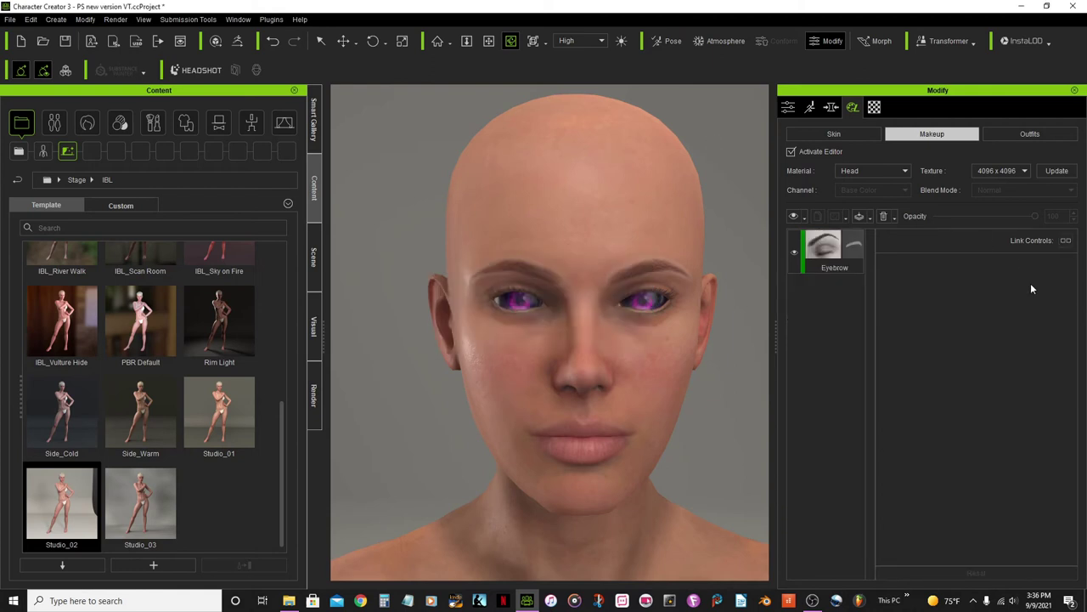
pyautogui.click(824, 253)
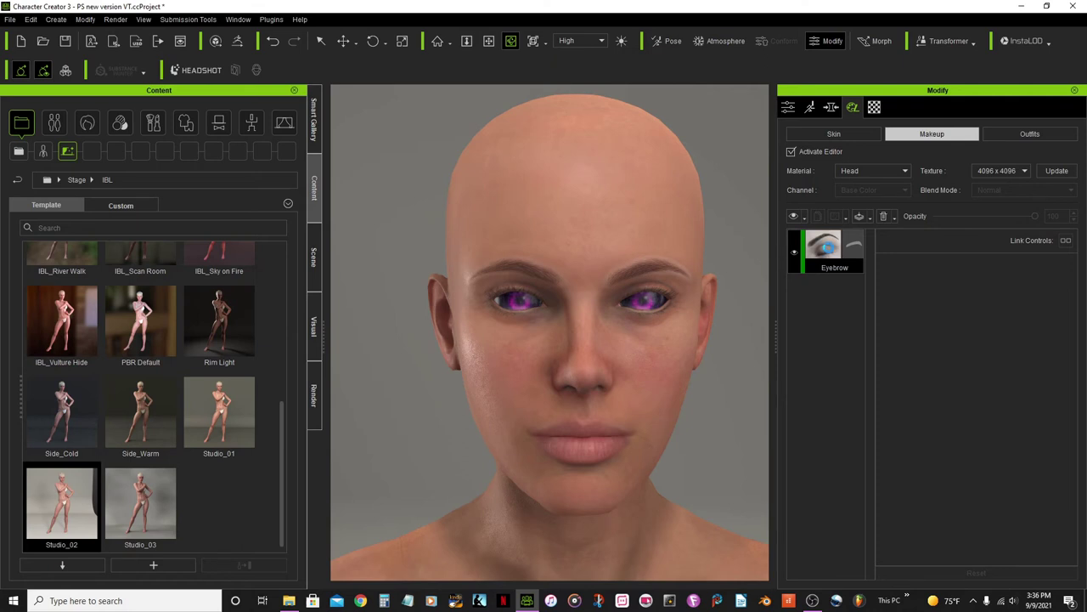
pyautogui.scroll(-5, 1041, 411)
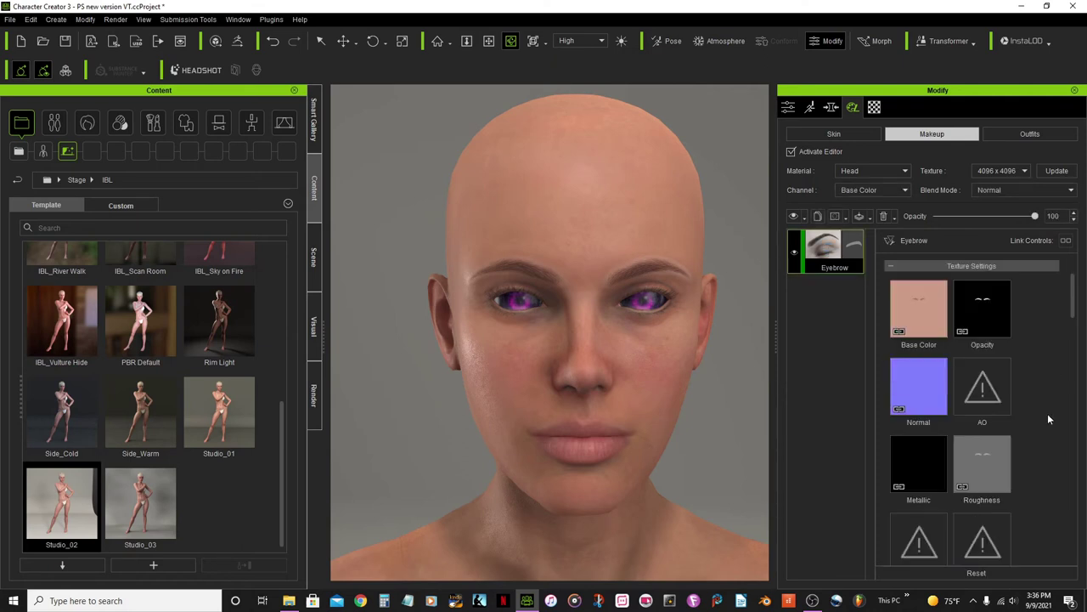
pyautogui.scroll(-8, 1050, 426)
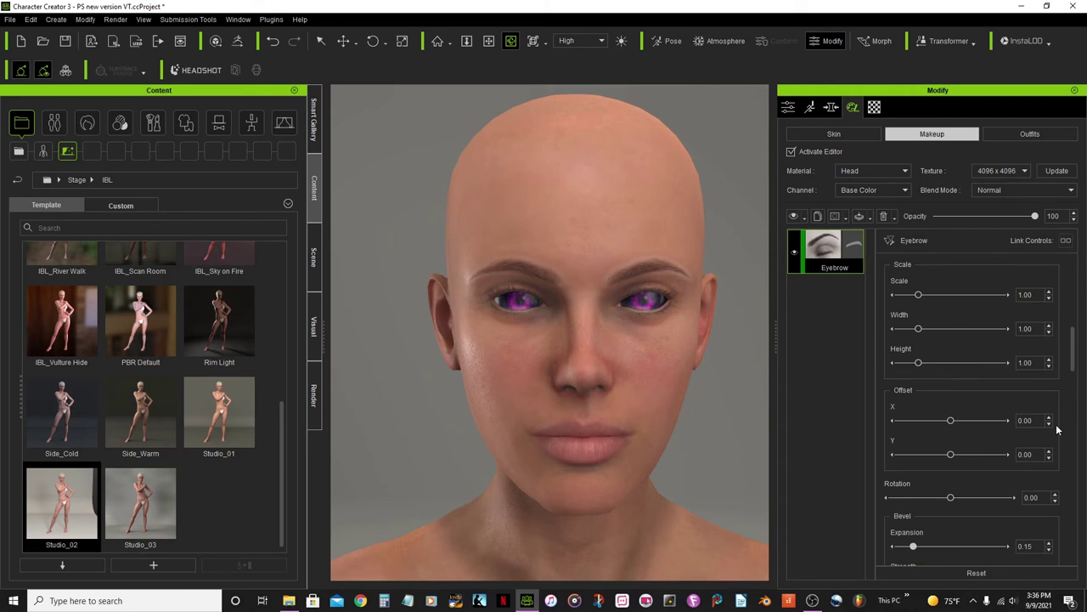
pyautogui.scroll(-6, 1057, 430)
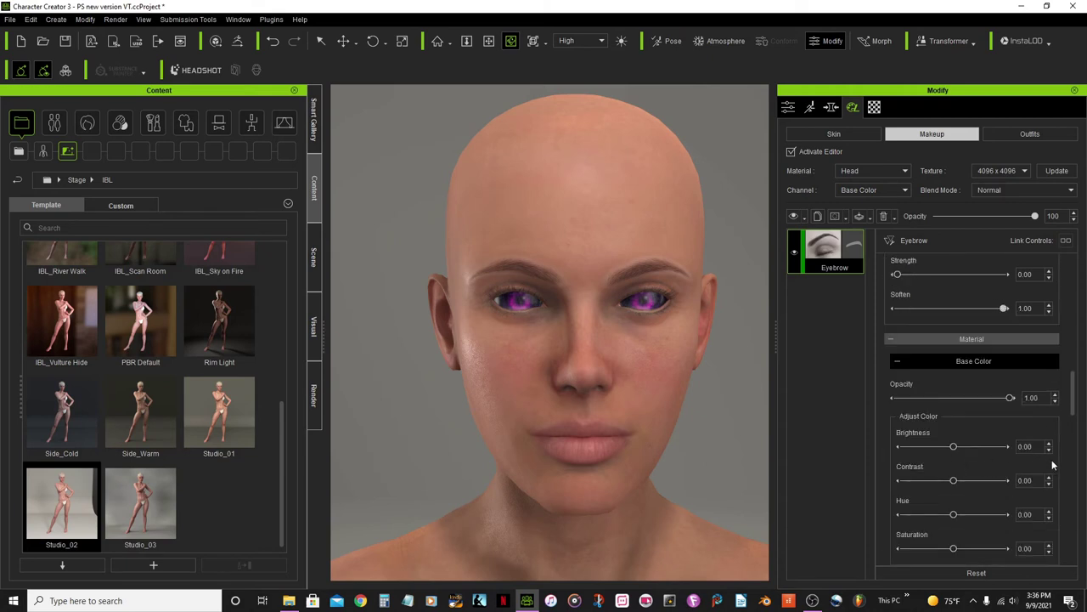
pyautogui.click(1048, 451)
pyautogui.click(1048, 451)
pyautogui.click(1048, 451)
pyautogui.click(1048, 451)
pyautogui.click(1048, 451)
pyautogui.click(1049, 451)
pyautogui.click(1049, 451)
pyautogui.click(1049, 451)
pyautogui.click(1048, 451)
pyautogui.click(1048, 451)
pyautogui.click(1048, 451)
pyautogui.click(1049, 452)
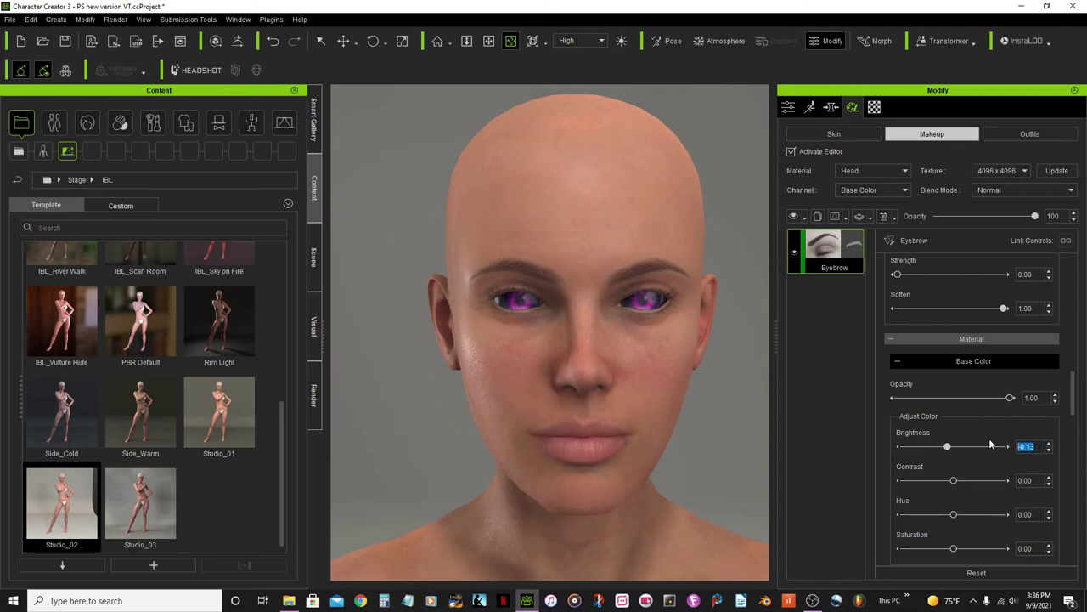
# Step: Set the Eyebrow layer hue to -0.29, making the brows purple
pyautogui.moveTo(1072, 392); pyautogui.dragTo(1072, 399)
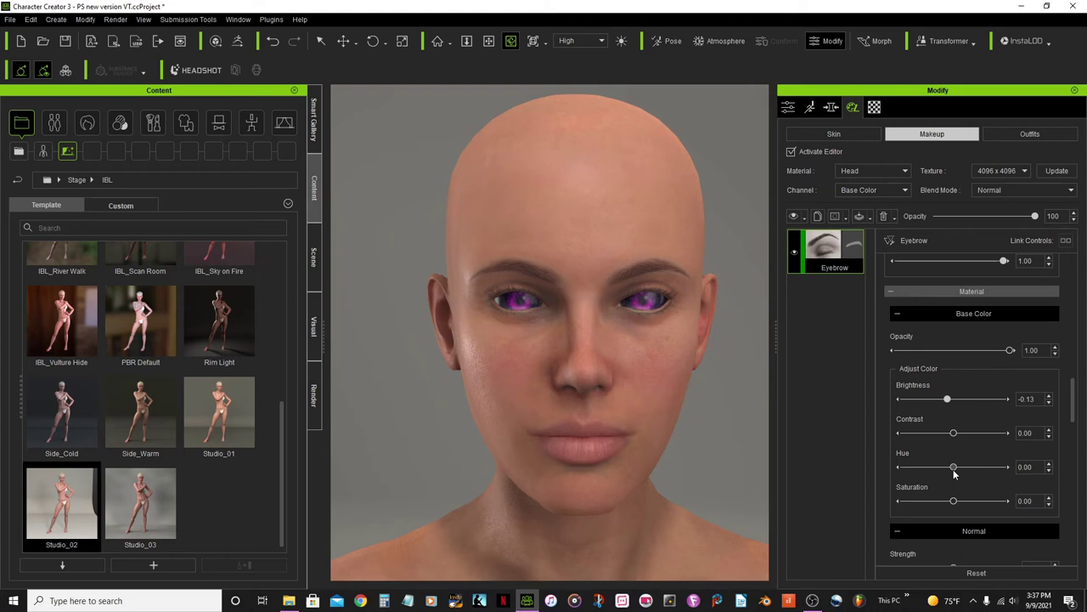
pyautogui.moveTo(955, 470); pyautogui.dragTo(940, 470)
pyautogui.moveTo(941, 470); pyautogui.dragTo(939, 470)
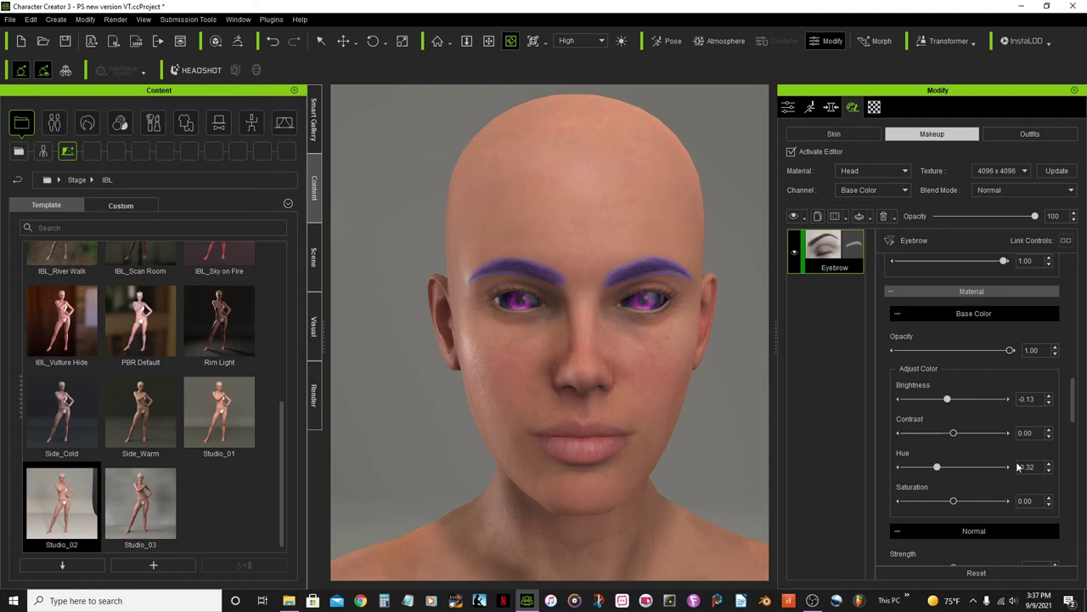
pyautogui.click(1050, 464)
pyautogui.click(1050, 465)
pyautogui.click(1050, 465)
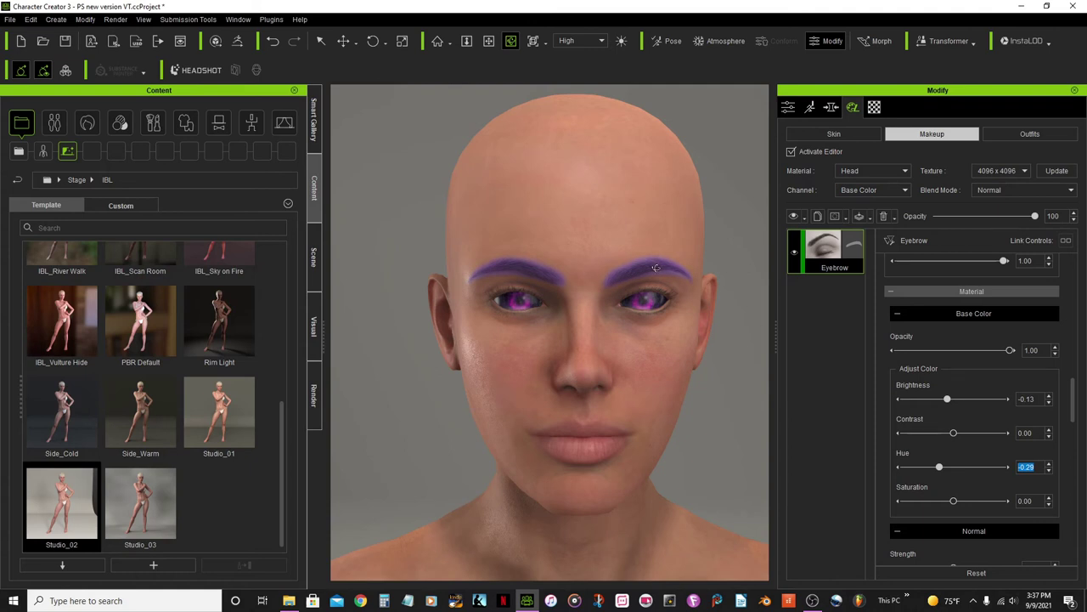
pyautogui.scroll(5, 659, 245)
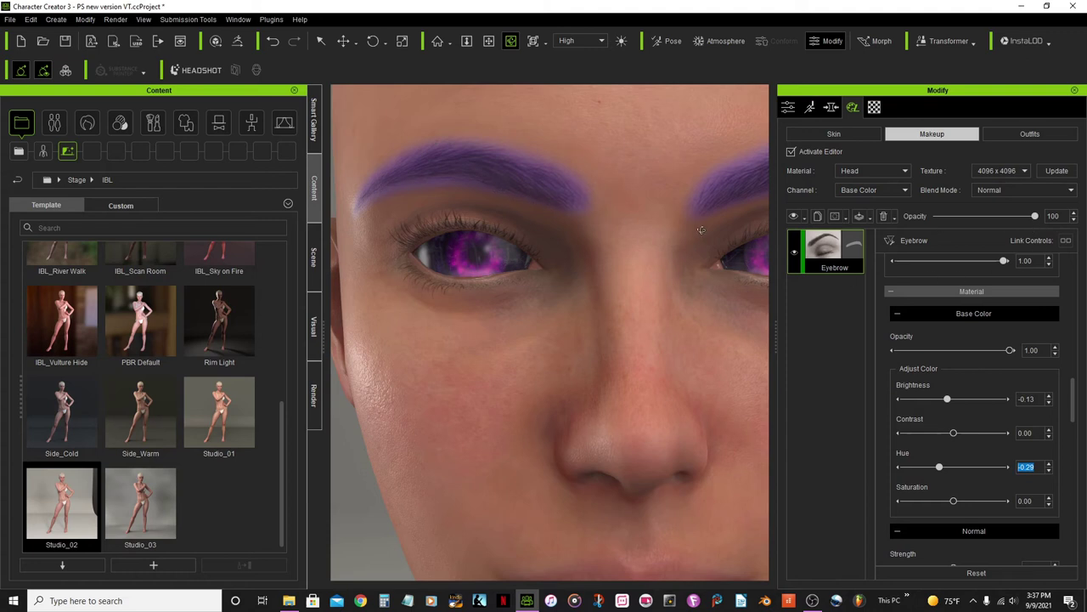
pyautogui.scroll(-5, 764, 228)
pyautogui.scroll(2, 764, 228)
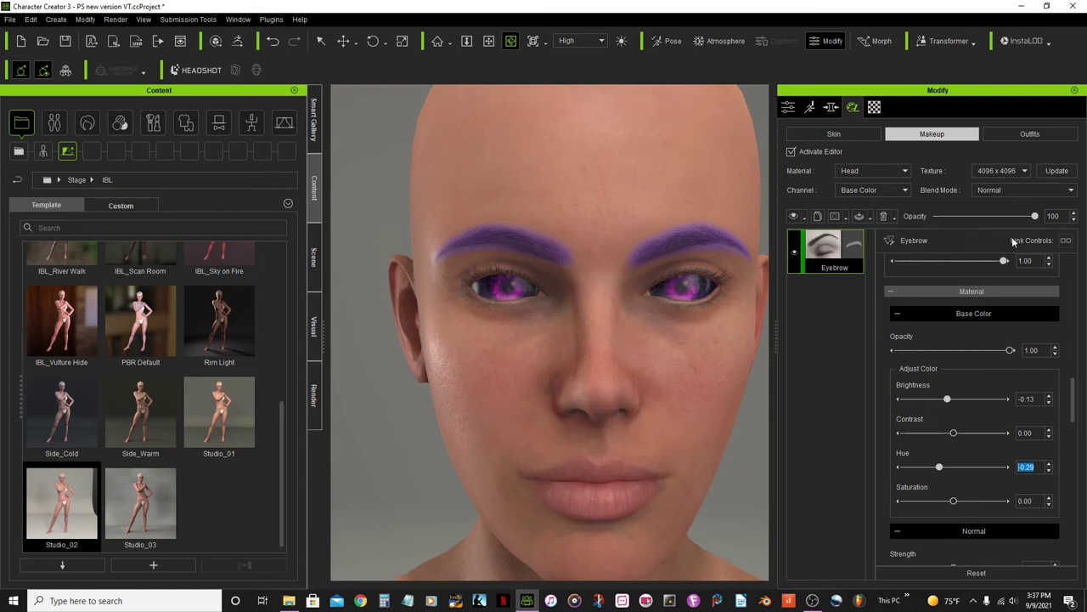
pyautogui.click(1035, 216)
# Step: Lower the Eyebrow makeup layer opacity to 77
pyautogui.moveTo(1036, 218); pyautogui.dragTo(1013, 218)
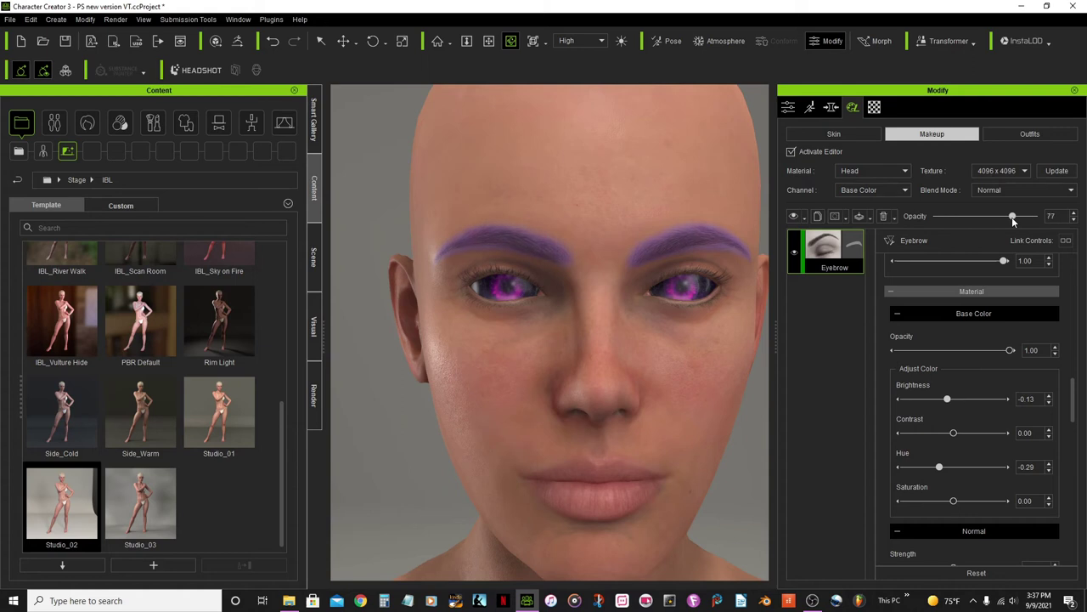
pyautogui.scroll(-3, 644, 273)
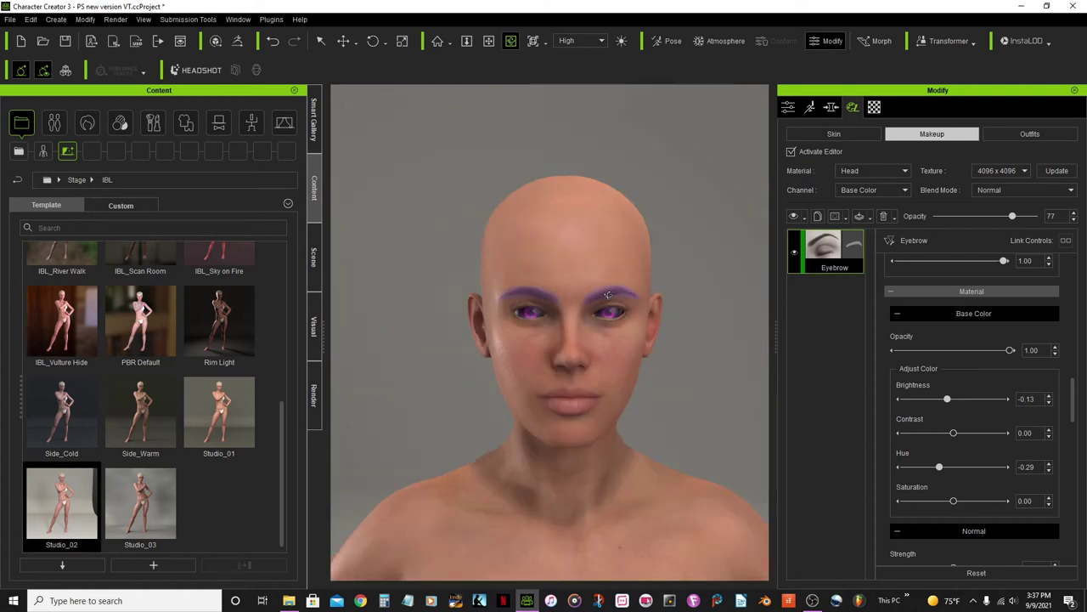
pyautogui.scroll(2, 608, 295)
pyautogui.scroll(2, 654, 271)
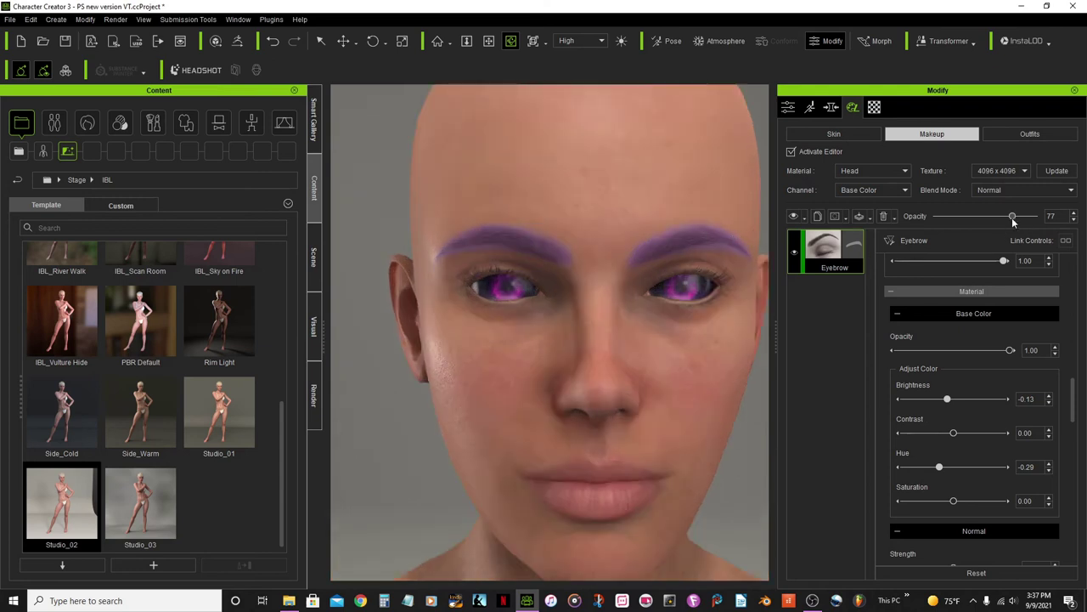
pyautogui.scroll(-2, 549, 243)
pyautogui.scroll(1, 516, 249)
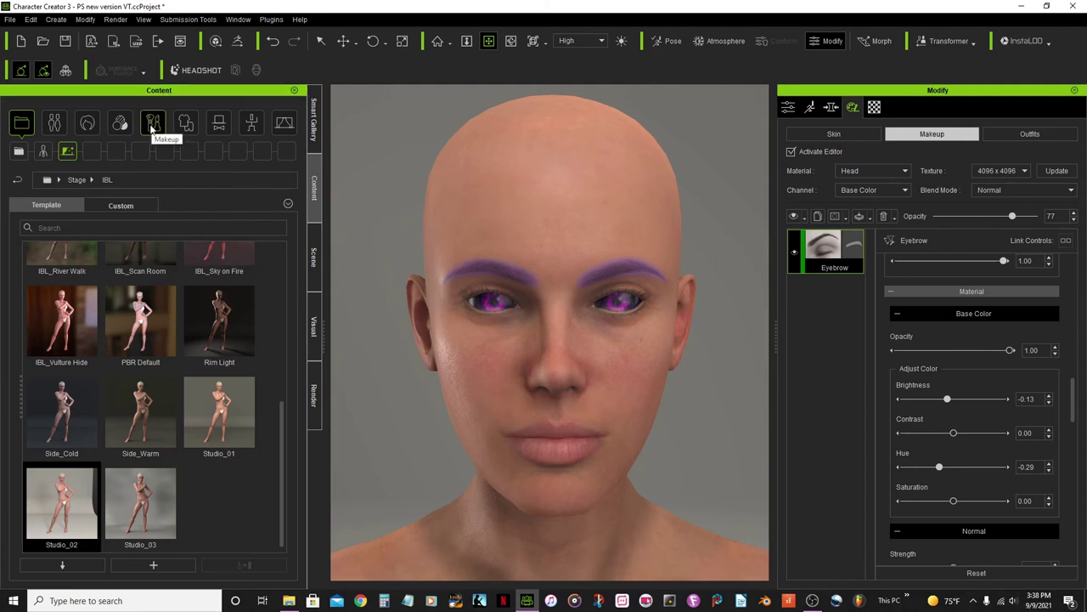
# Step: Apply the Basic template from Content > Makeup > Foundation Makeup
pyautogui.click(153, 126)
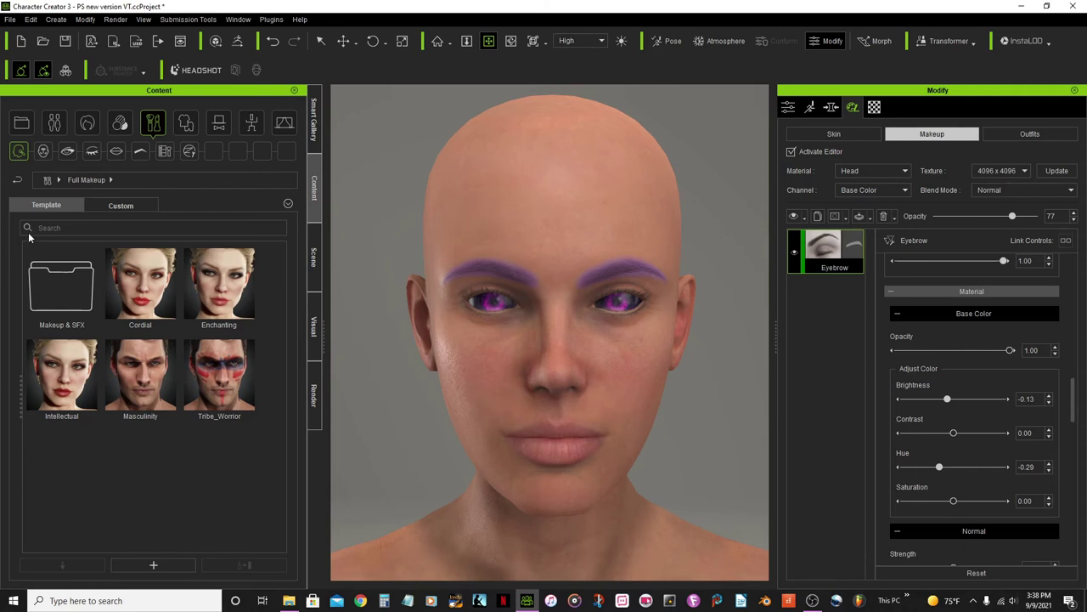
pyautogui.click(44, 153)
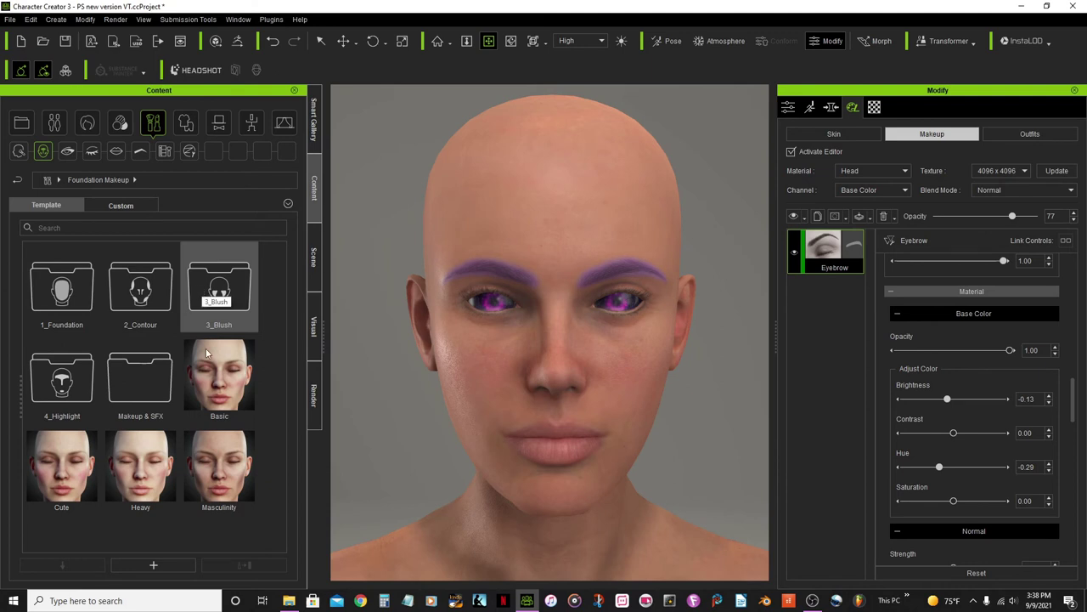
pyautogui.moveTo(219, 386)
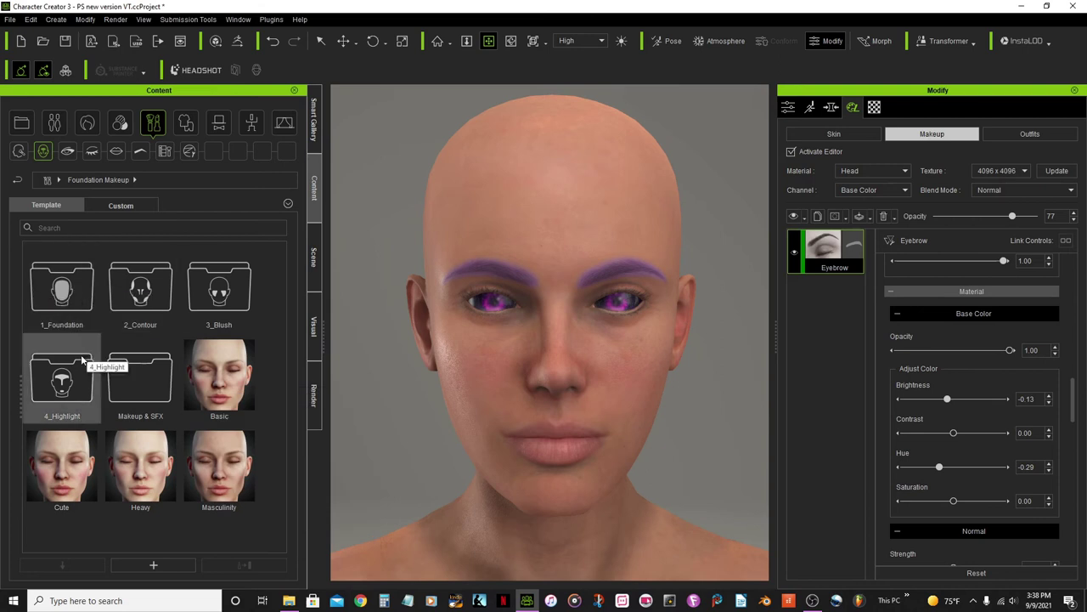
pyautogui.moveTo(205, 367)
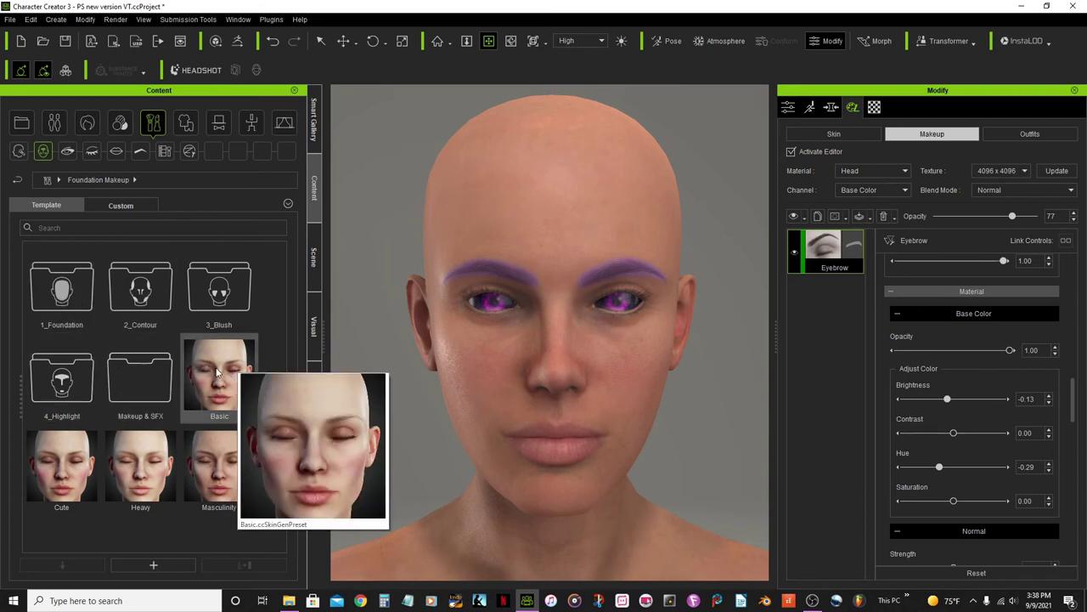
pyautogui.doubleClick(218, 371)
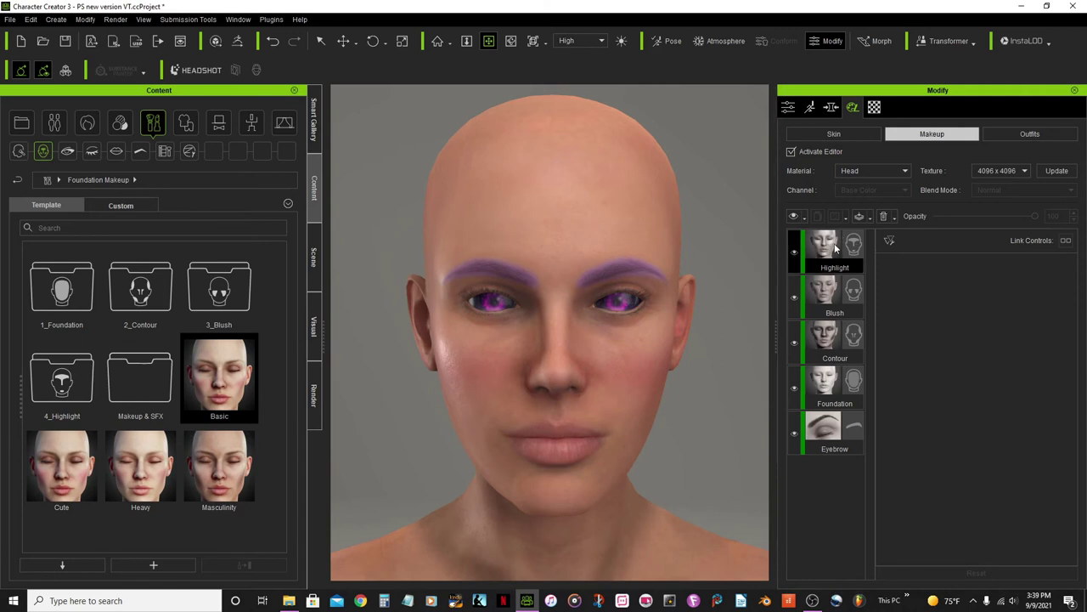
# Step: Make the Blush makeup layer purple (#aa55ff) with opacity 32
pyautogui.click(846, 303)
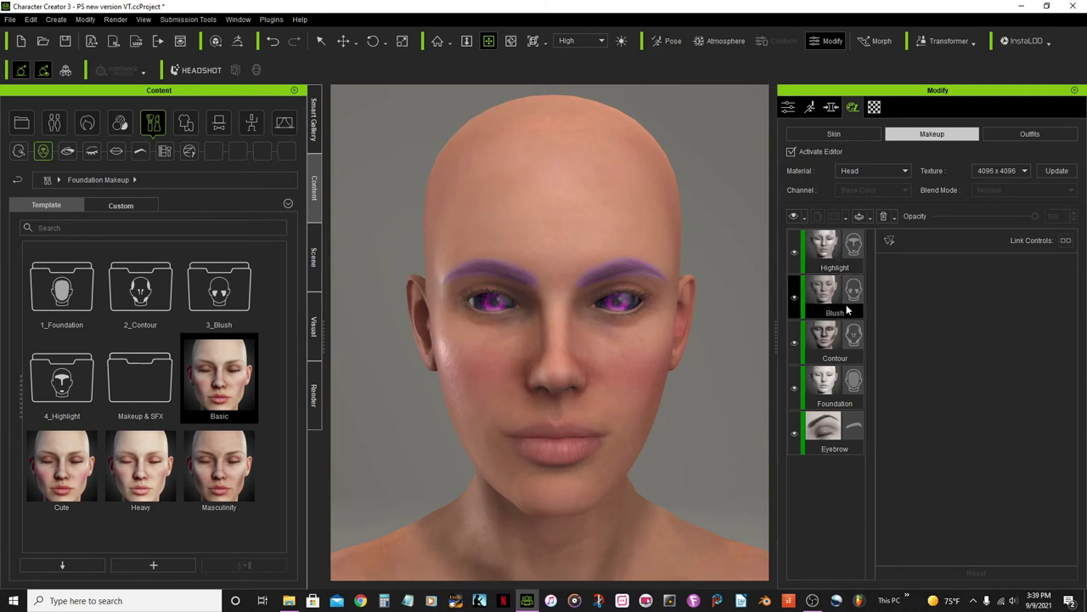
pyautogui.click(844, 335)
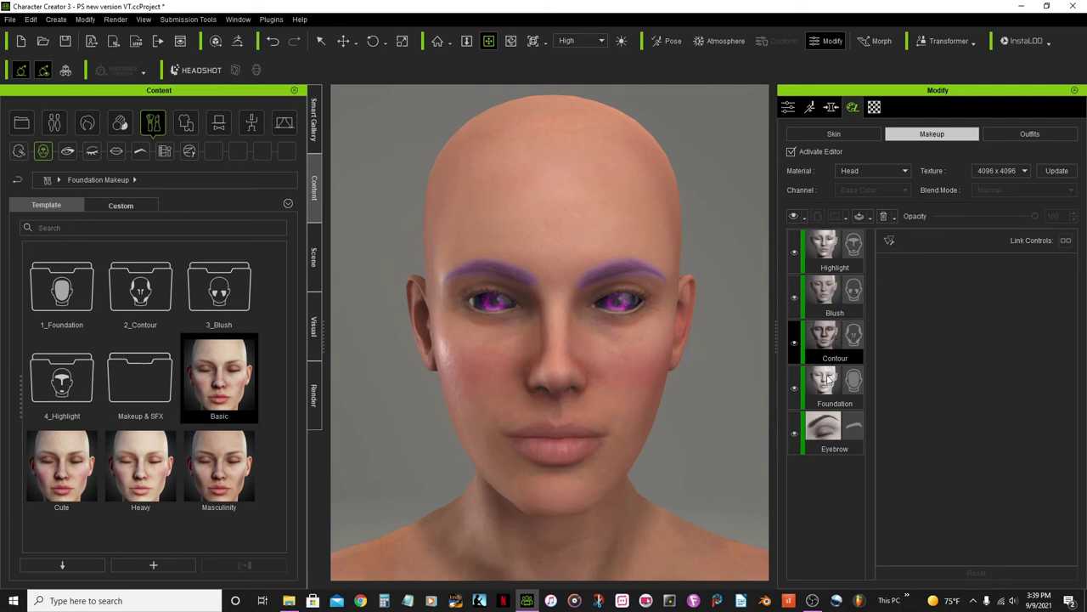
pyautogui.click(841, 389)
pyautogui.click(832, 340)
pyautogui.click(830, 296)
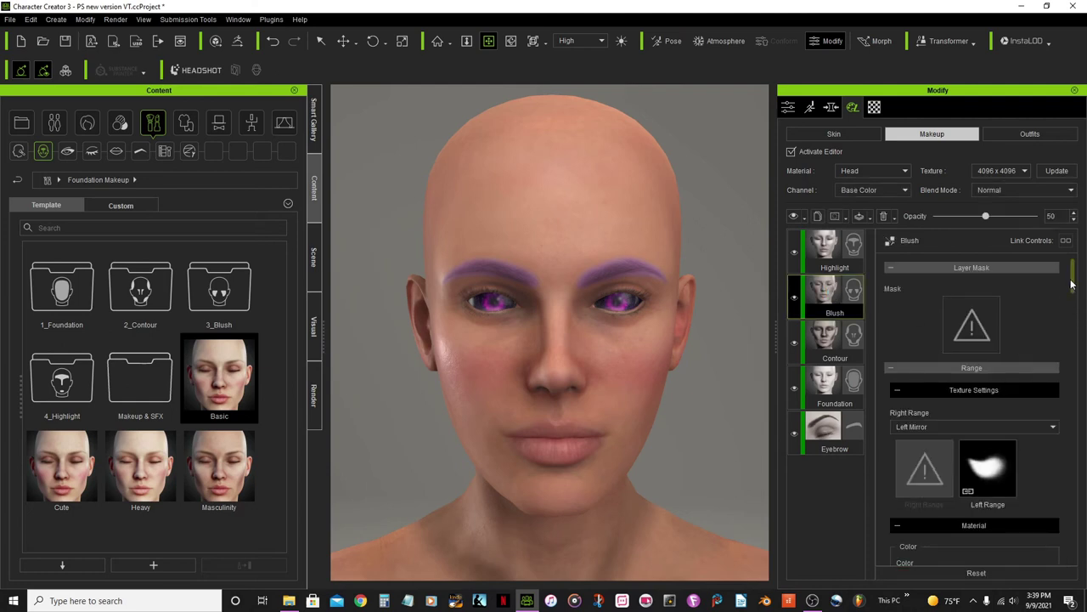
pyautogui.moveTo(1073, 284); pyautogui.dragTo(1073, 311)
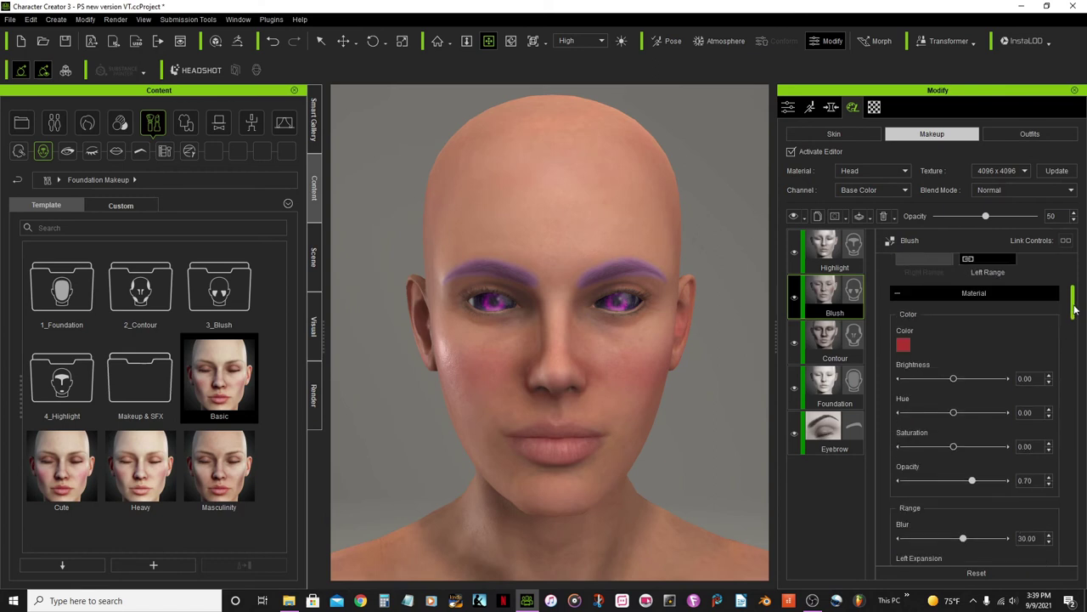
pyautogui.click(903, 345)
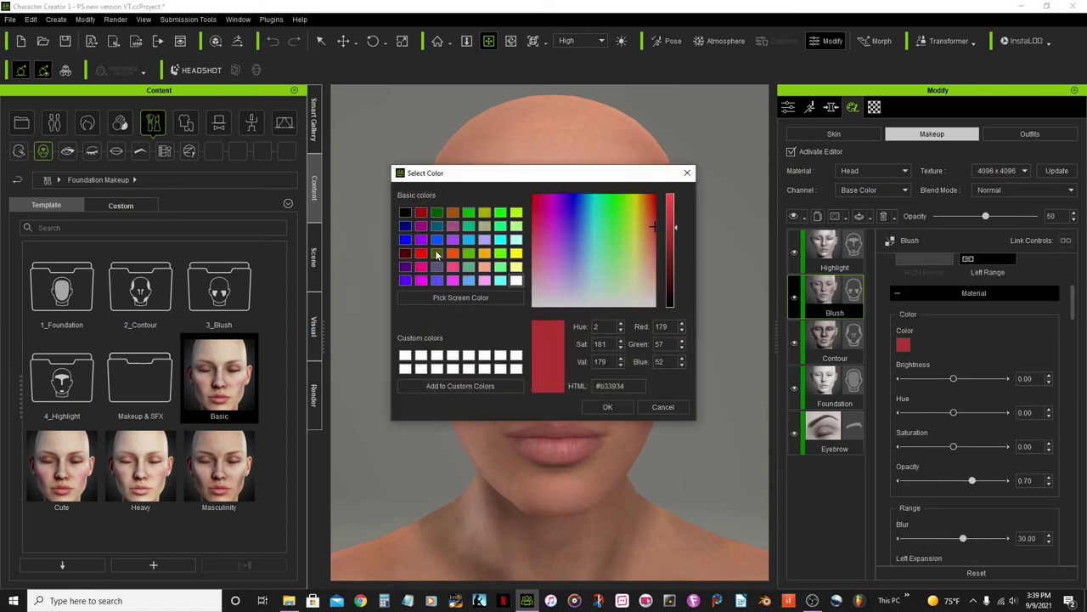
pyautogui.click(452, 240)
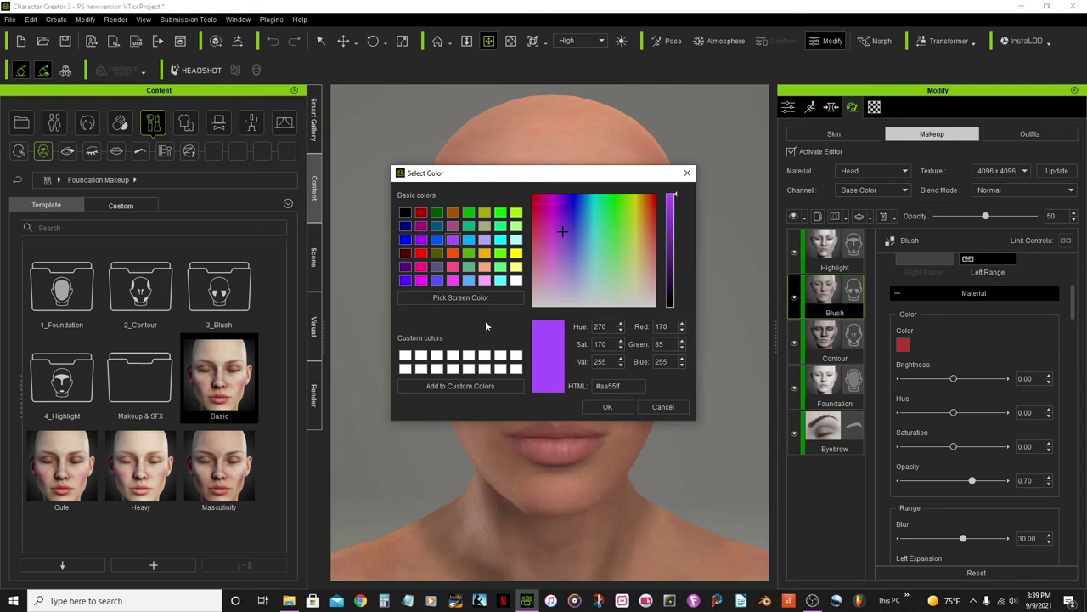
pyautogui.click(609, 408)
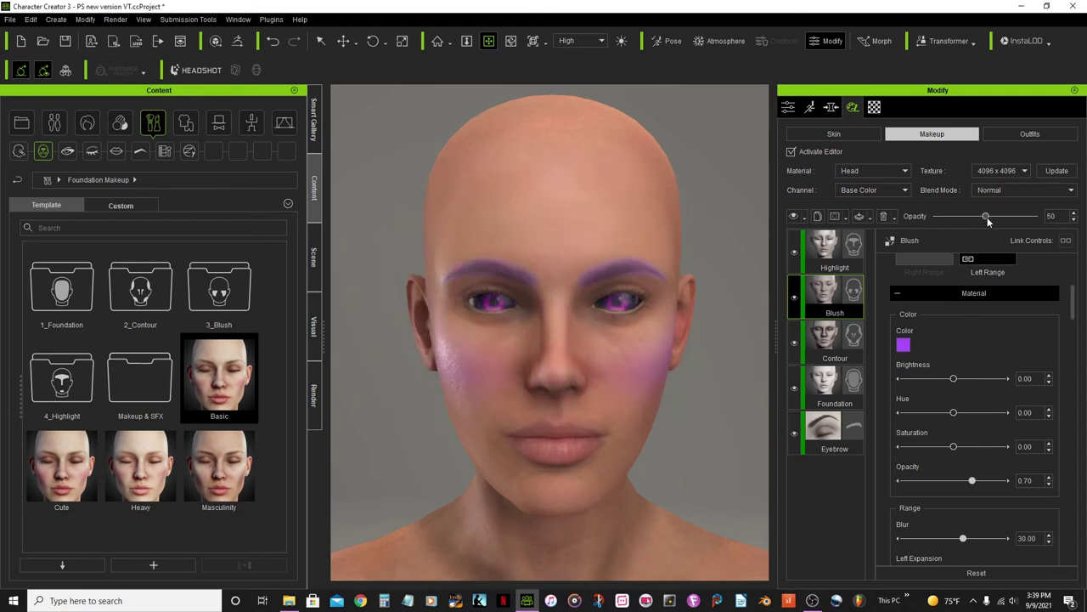
pyautogui.moveTo(981, 219); pyautogui.dragTo(970, 220)
pyautogui.click(70, 154)
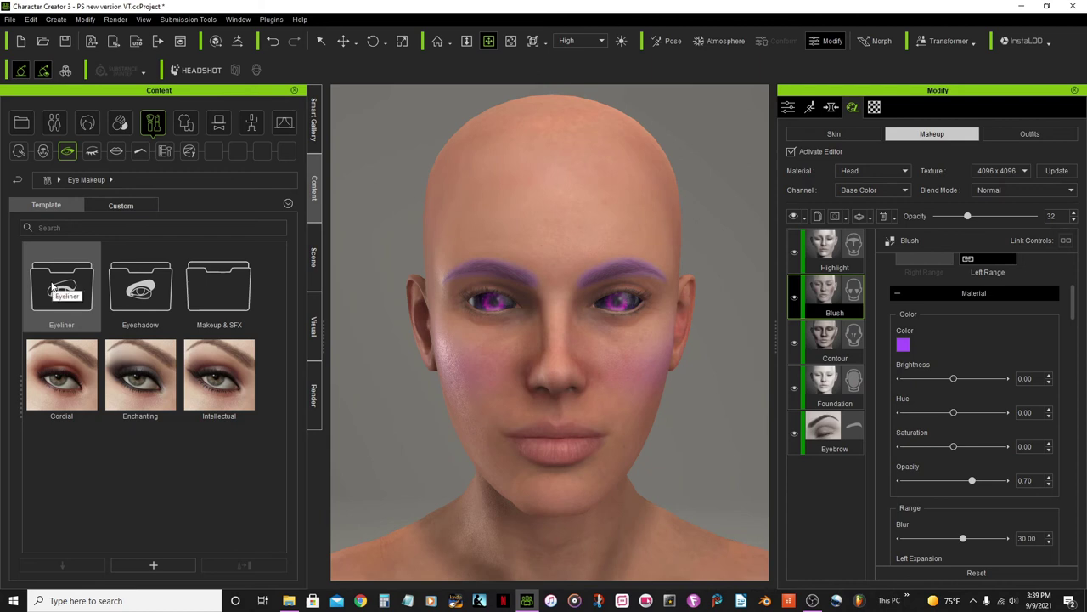
# Step: Apply the Rocker eyeshadow from the Makeup & SFX collection as a new Eyeshadow layer
pyautogui.doubleClick(146, 293)
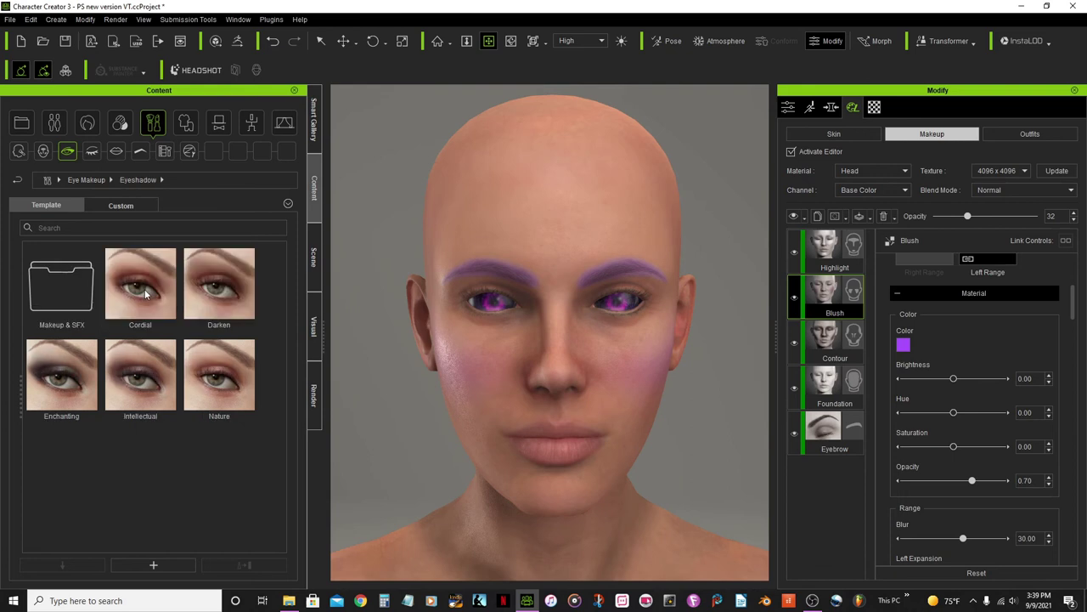
pyautogui.doubleClick(53, 292)
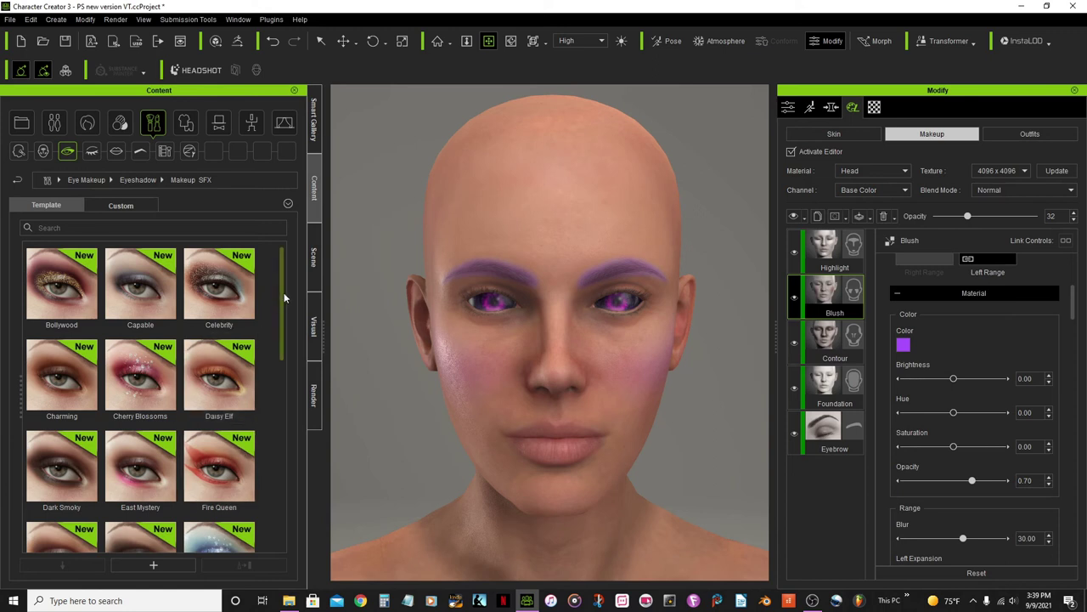
pyautogui.moveTo(284, 298); pyautogui.dragTo(284, 416)
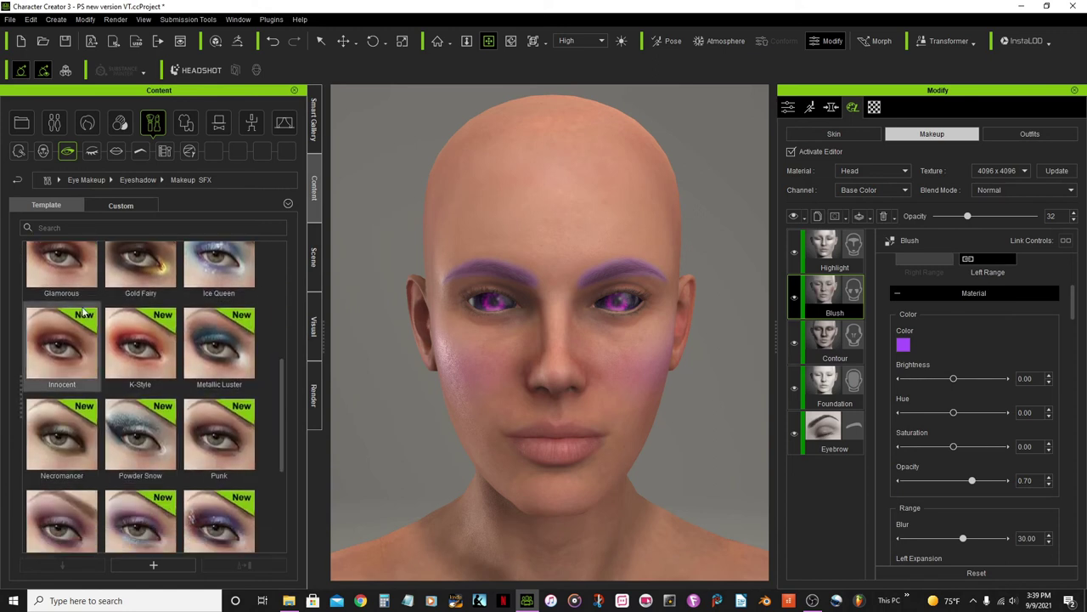
pyautogui.scroll(-3, 138, 390)
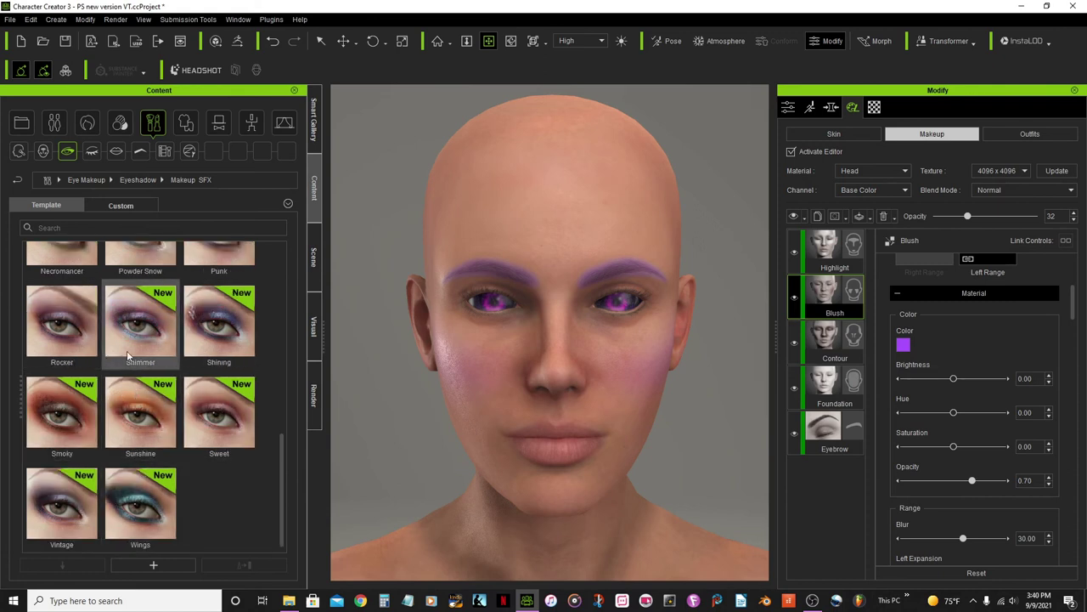
pyautogui.moveTo(51, 325)
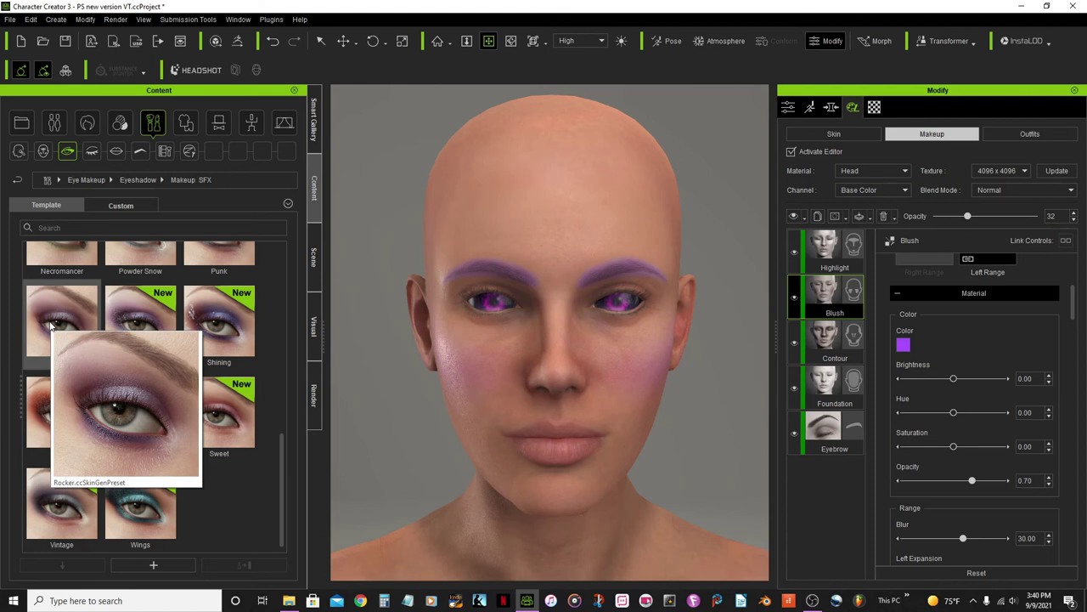
pyautogui.doubleClick(52, 324)
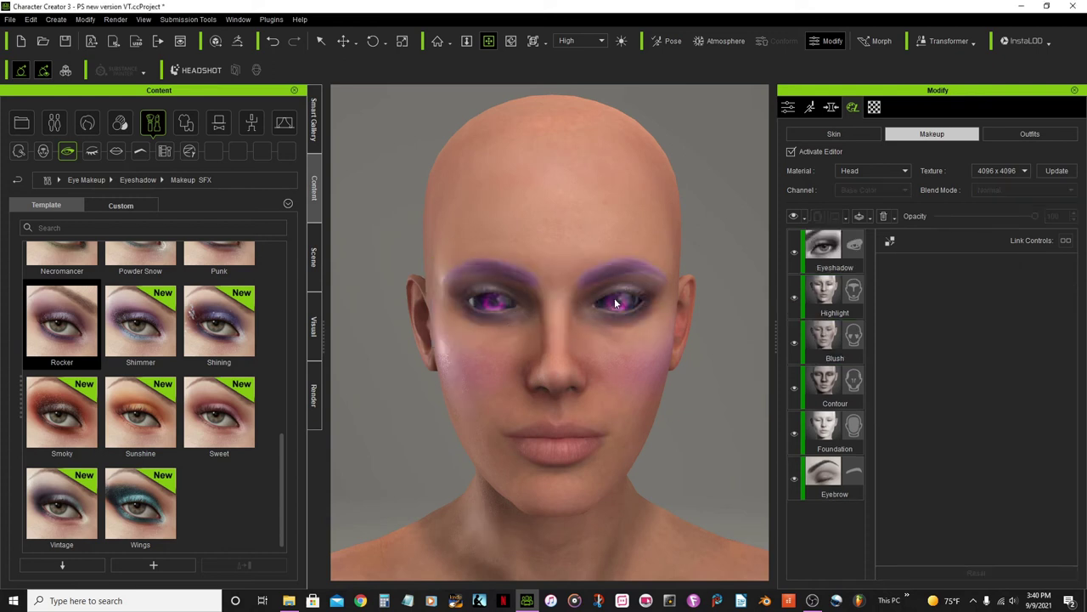
# Step: Go back to the Eye Makeup folders and show the Eyeliner templates
pyautogui.click(17, 183)
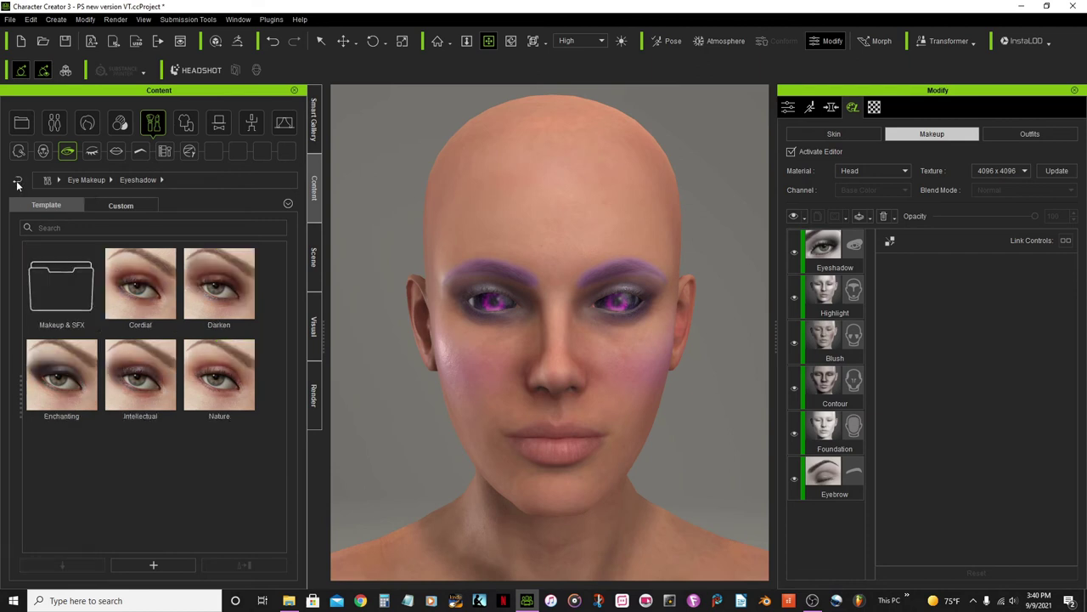
pyautogui.click(17, 183)
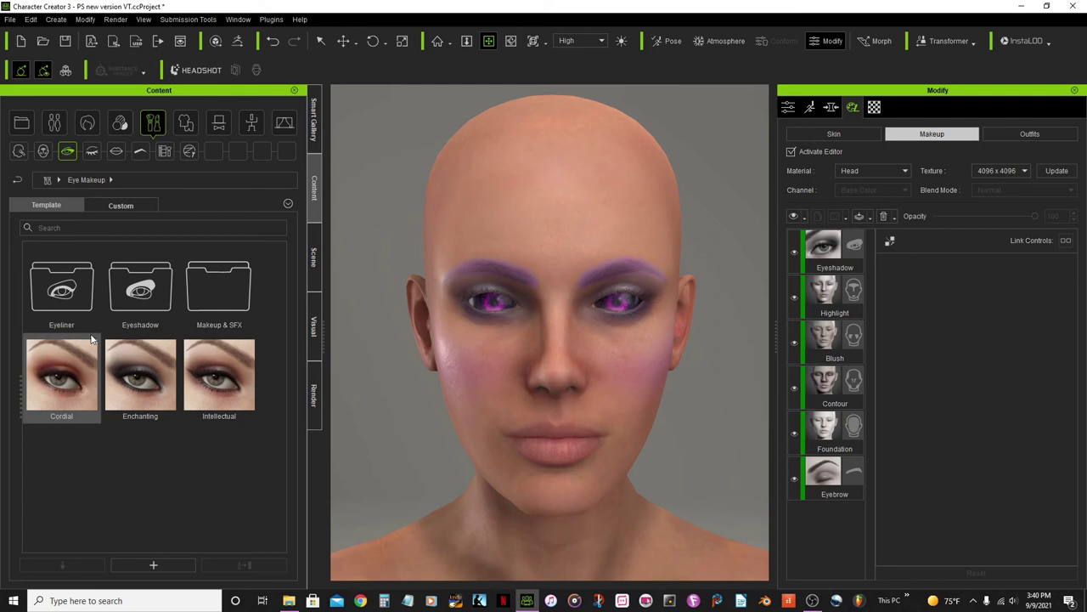
pyautogui.doubleClick(59, 294)
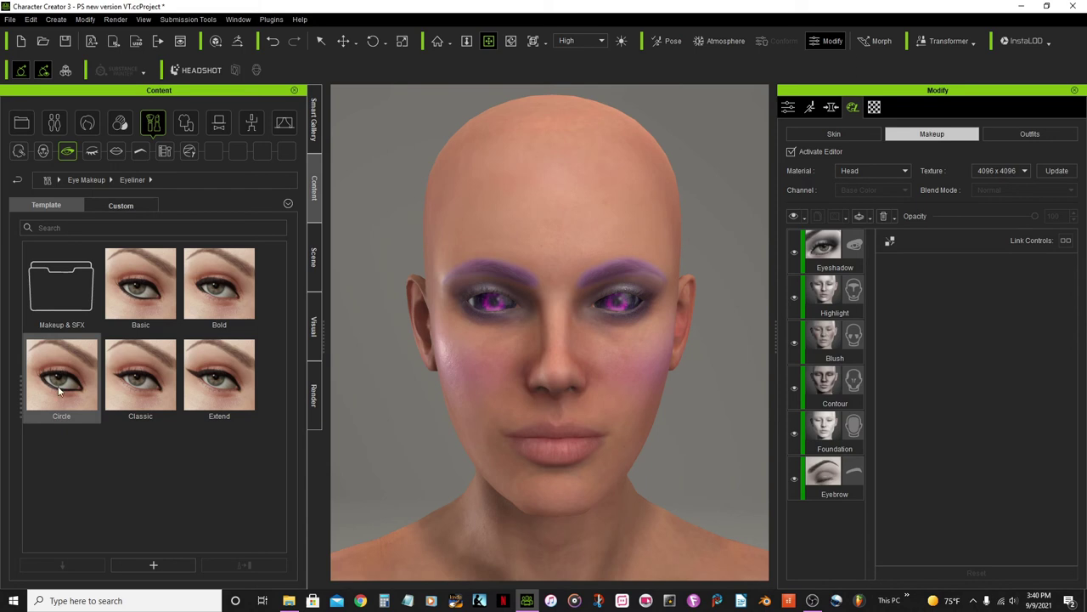
# Step: Add the Makeup & SFX Underline eyeliner as a new layer and select that layer
pyautogui.doubleClick(57, 291)
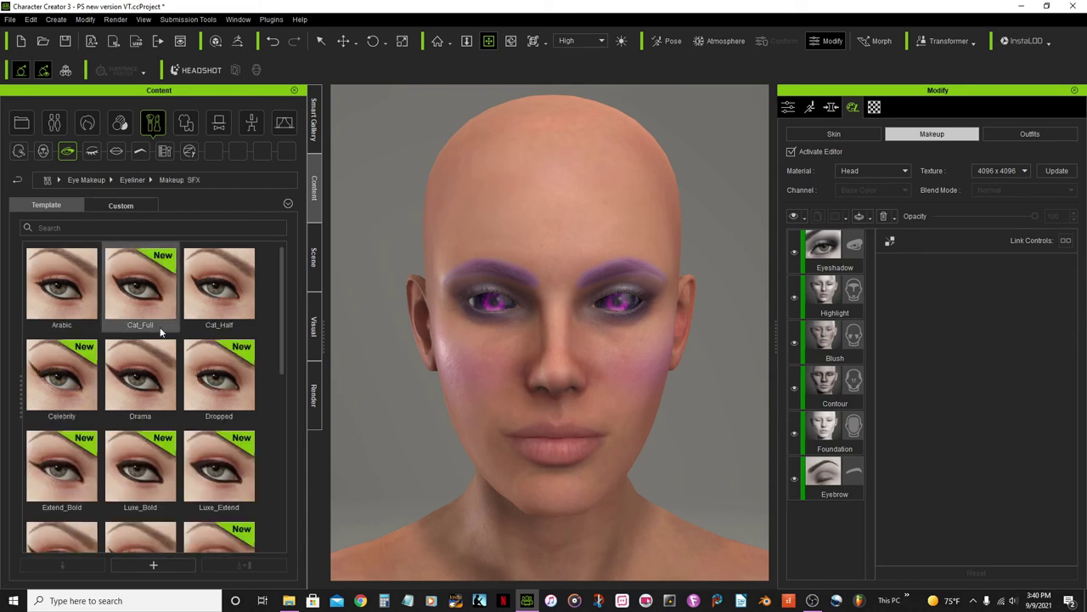
pyautogui.moveTo(283, 285); pyautogui.dragTo(287, 391)
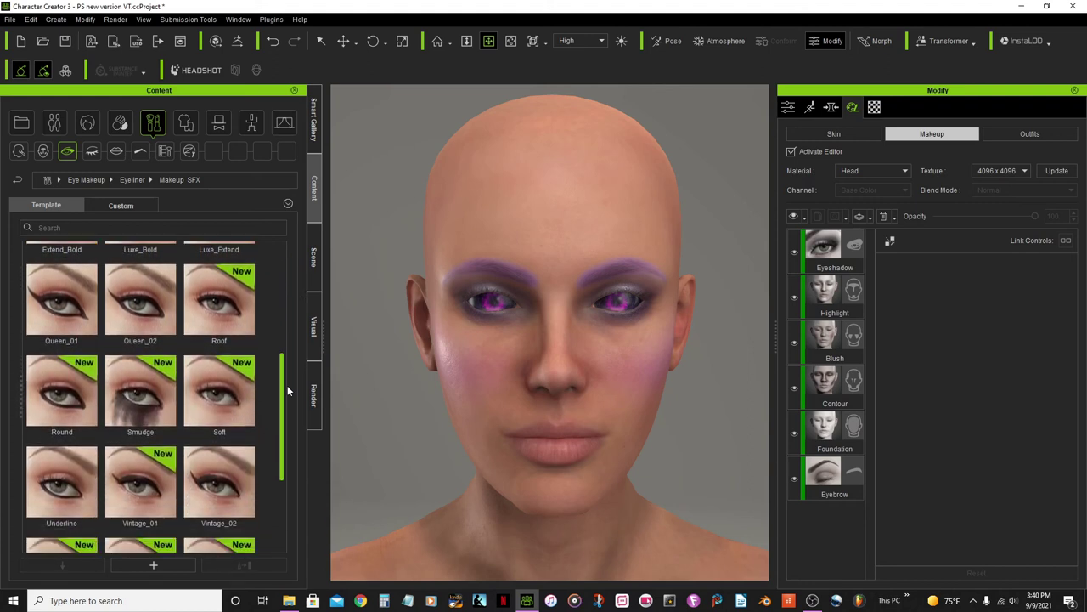
pyautogui.doubleClick(61, 484)
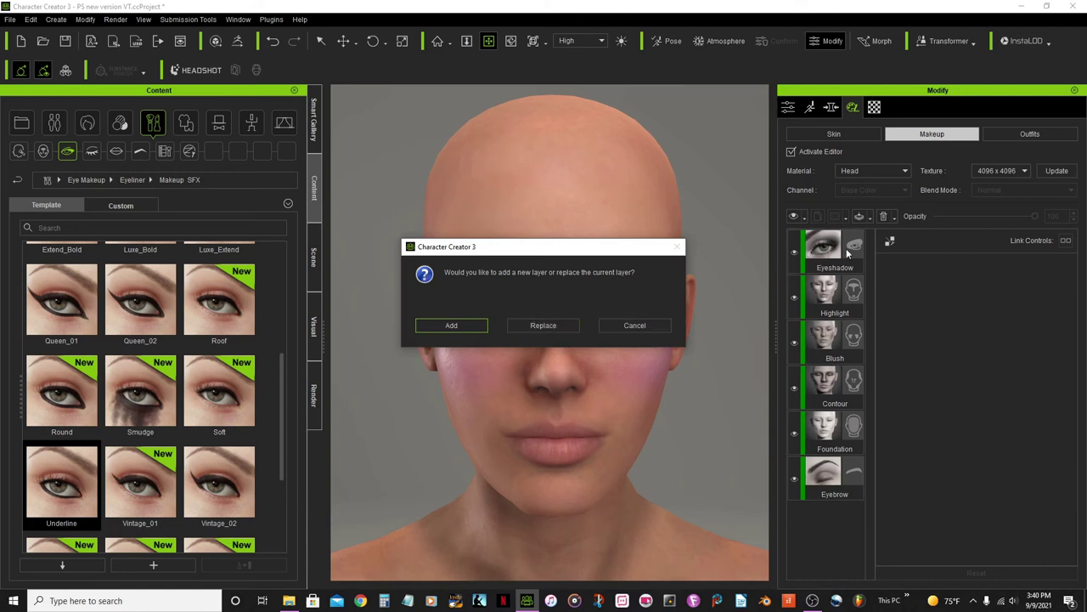
pyautogui.click(451, 328)
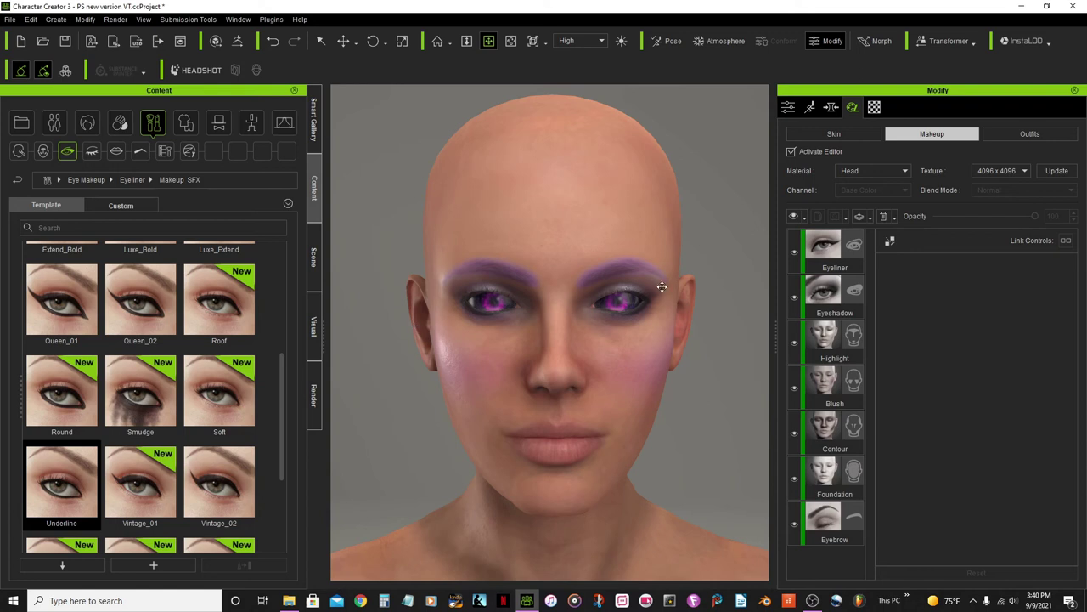
pyautogui.click(834, 252)
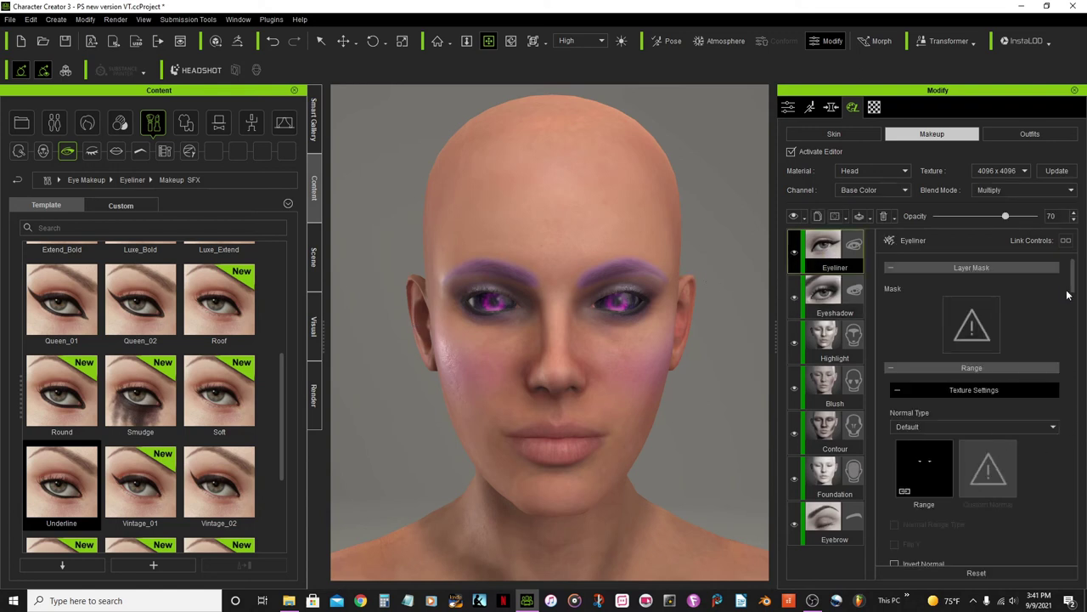
# Step: Change the eyeliner's material colour to a dark purple
pyautogui.moveTo(1075, 274); pyautogui.dragTo(1077, 313)
pyautogui.click(903, 335)
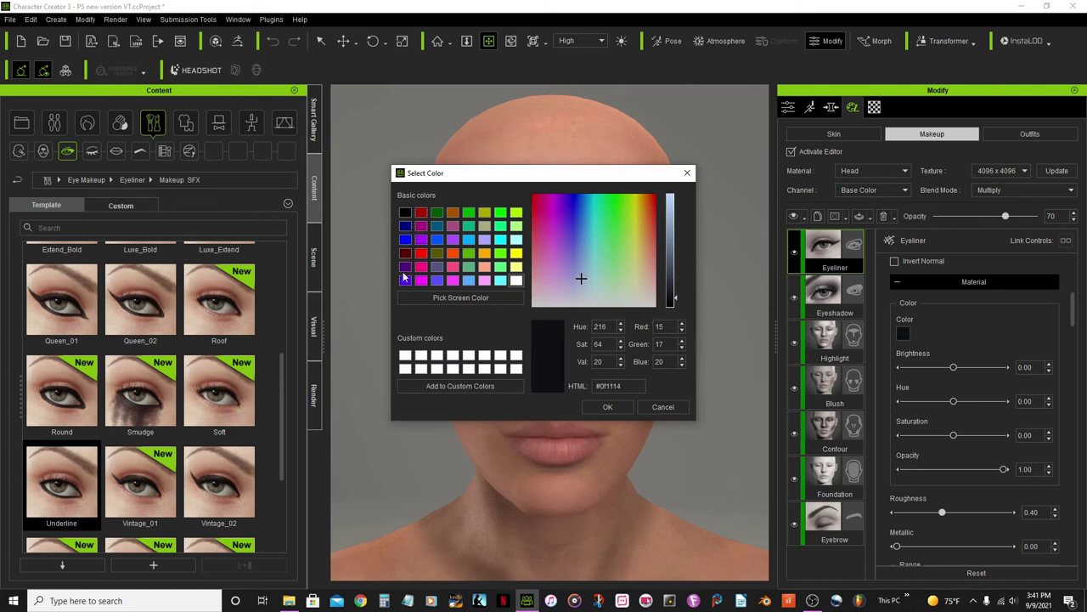
pyautogui.click(405, 270)
pyautogui.click(617, 406)
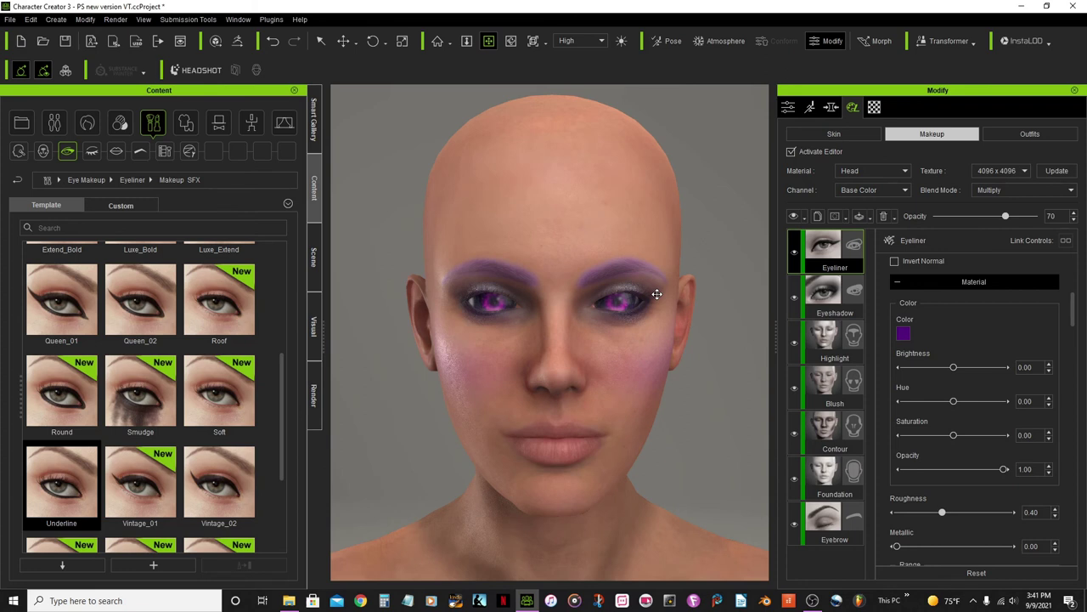
# Step: Raise the eyeliner Brightness to 0.26 and Saturation to 0.17
pyautogui.scroll(2, 656, 293)
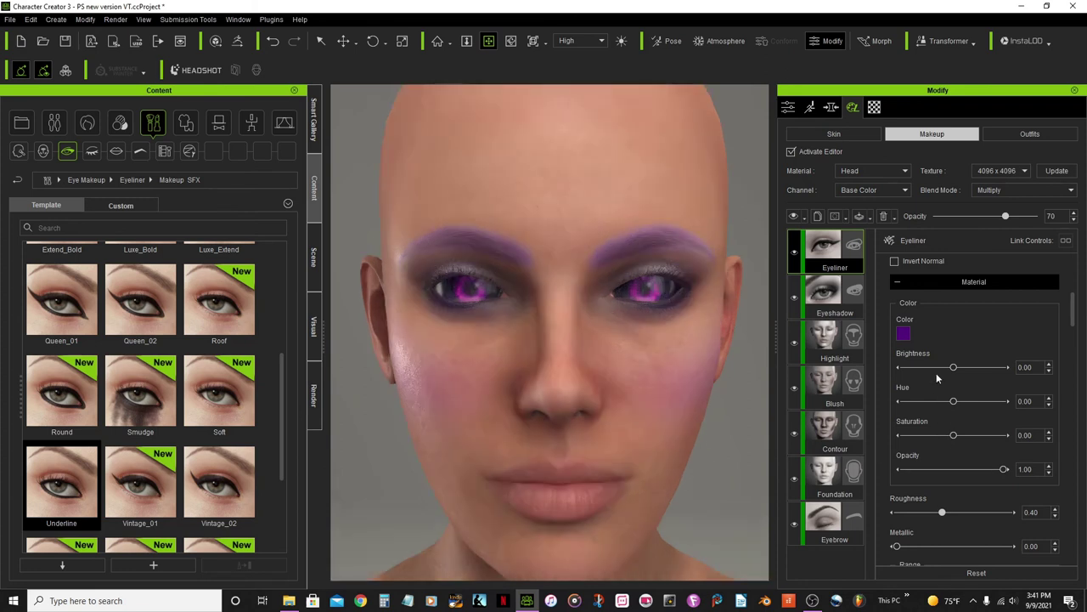
pyautogui.moveTo(953, 371); pyautogui.dragTo(966, 371)
pyautogui.moveTo(953, 435); pyautogui.dragTo(962, 436)
# Step: Browse the Lip Makeup presets, including Makeup & SFX, and apply Acid Purple
pyautogui.click(92, 153)
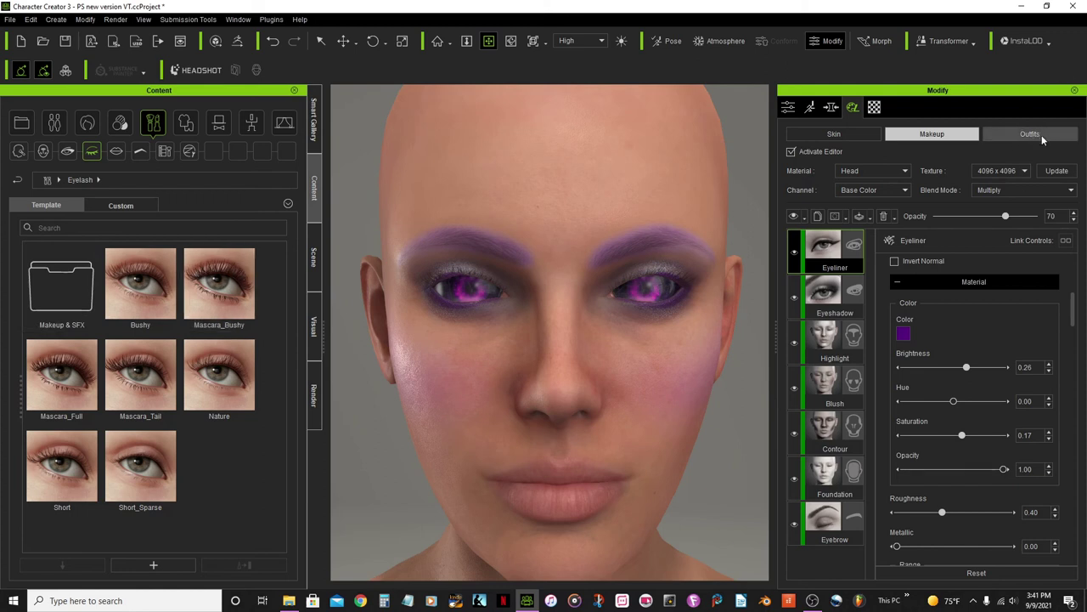
pyautogui.click(116, 153)
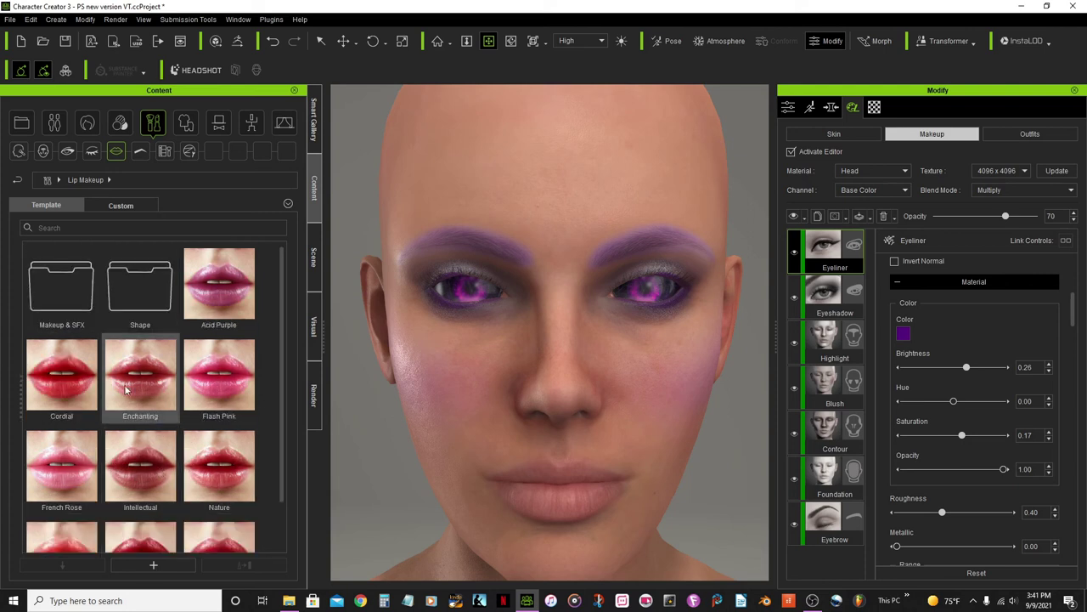
pyautogui.doubleClick(60, 292)
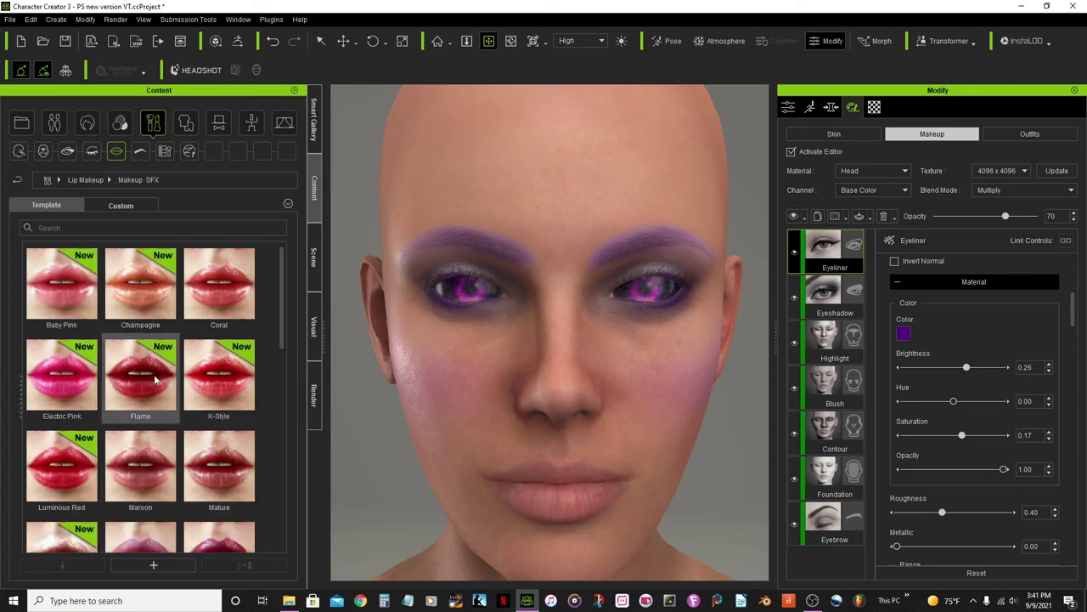
pyautogui.scroll(-5, 156, 380)
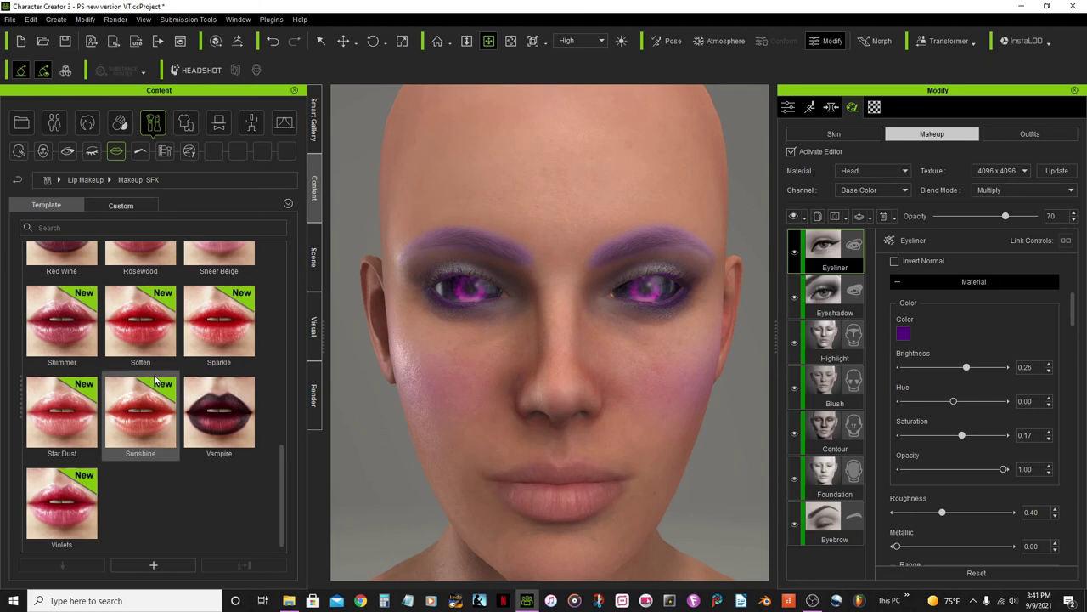
pyautogui.scroll(5, 155, 379)
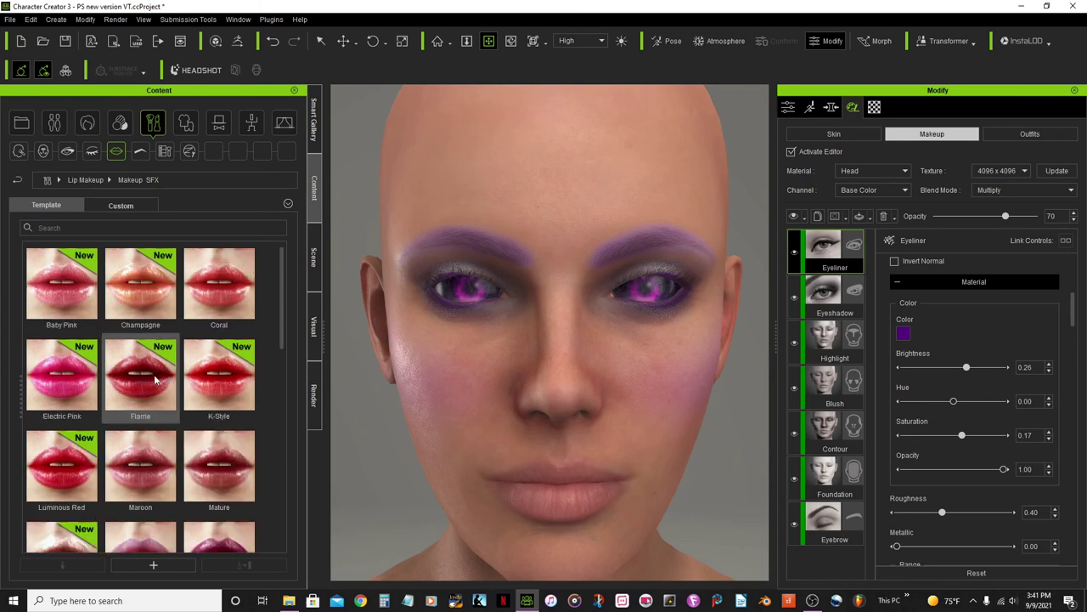
pyautogui.click(16, 184)
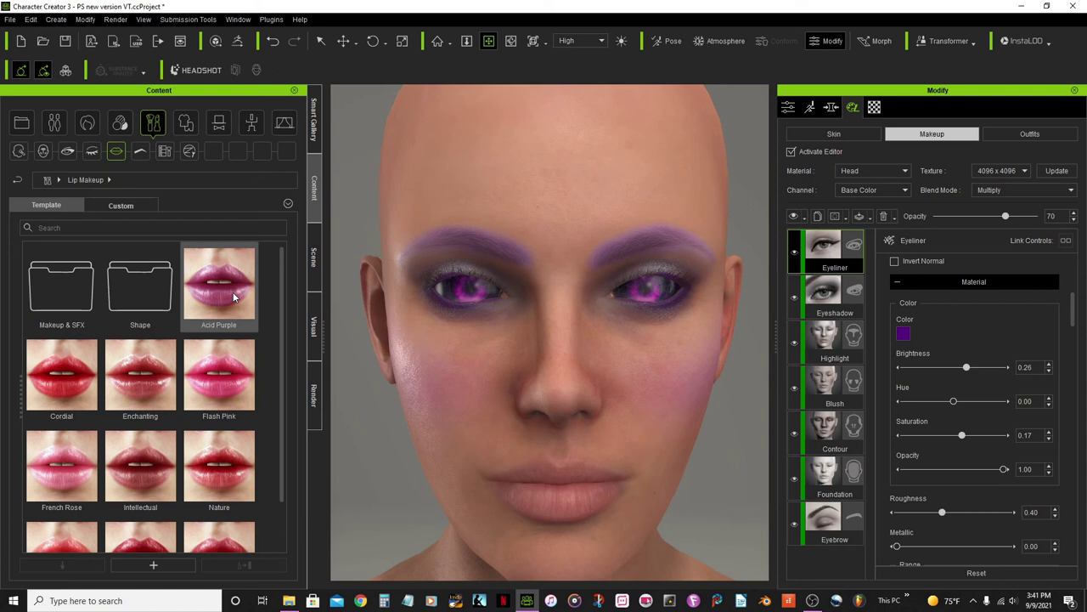
pyautogui.moveTo(234, 295)
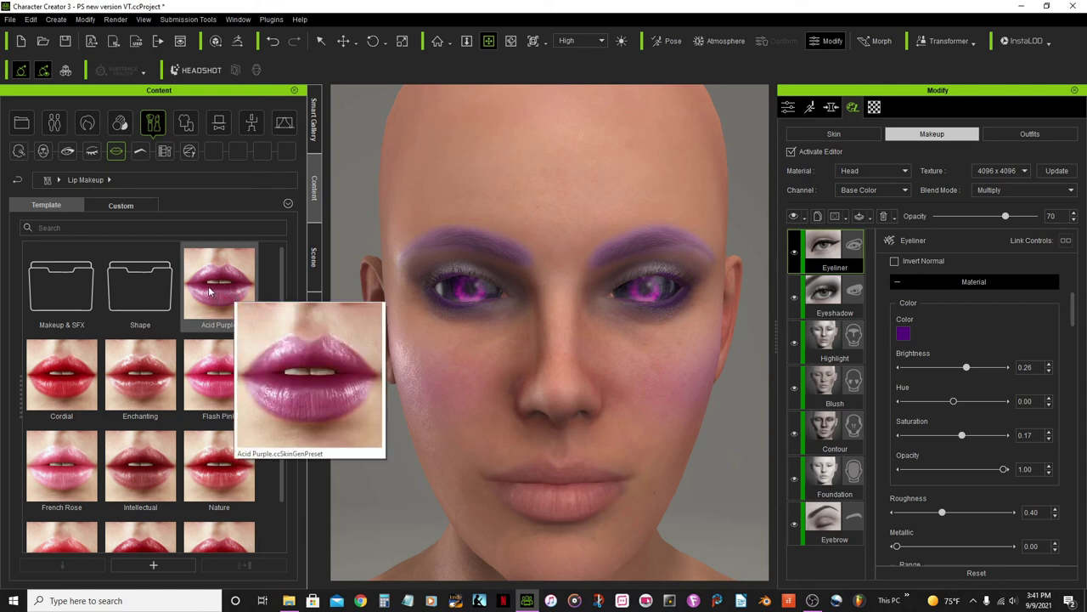
pyautogui.doubleClick(211, 291)
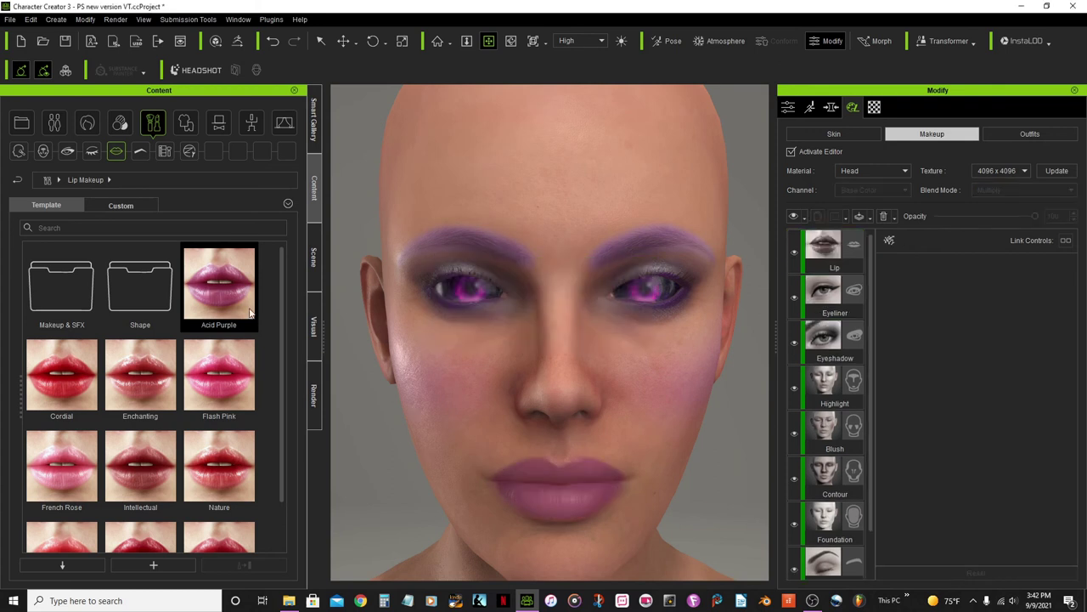
# Step: Set the Lip layer's material colour to bright purple #aa00ff
pyautogui.click(835, 247)
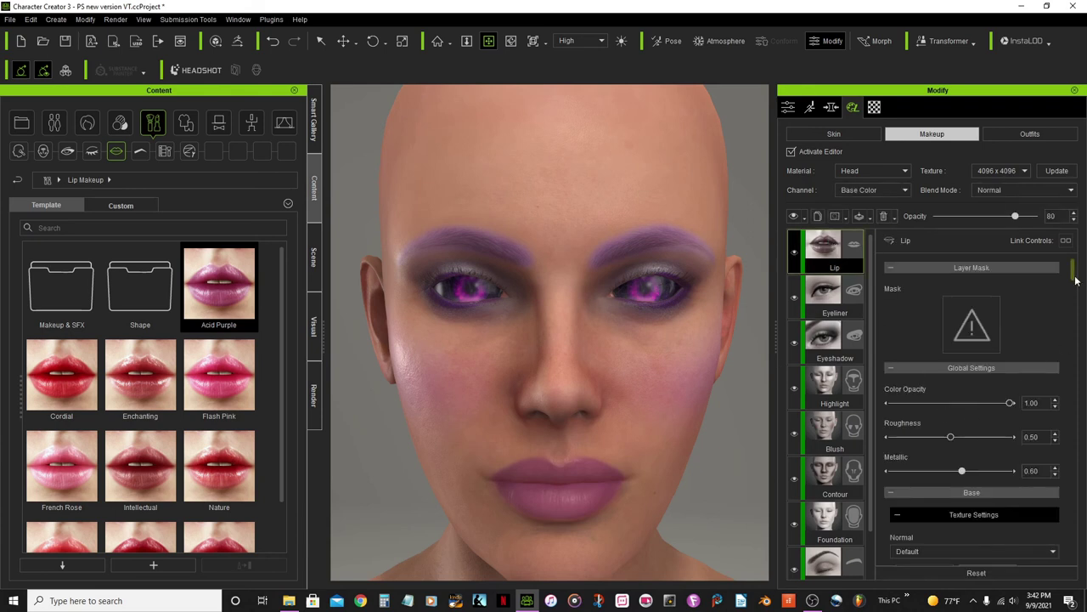
pyautogui.moveTo(1076, 281); pyautogui.dragTo(1079, 302)
pyautogui.click(902, 448)
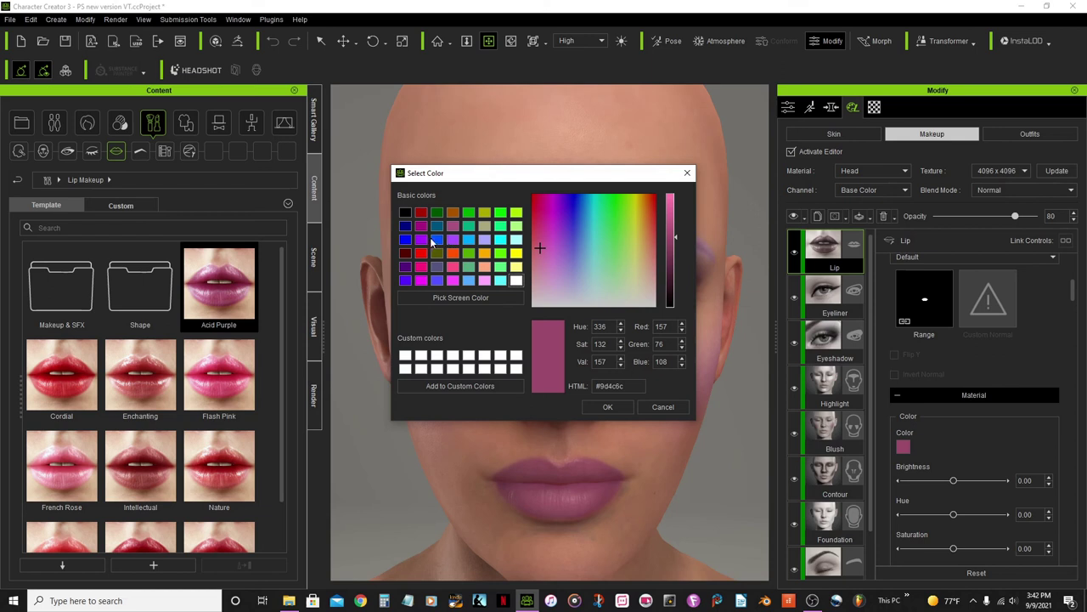
pyautogui.click(421, 239)
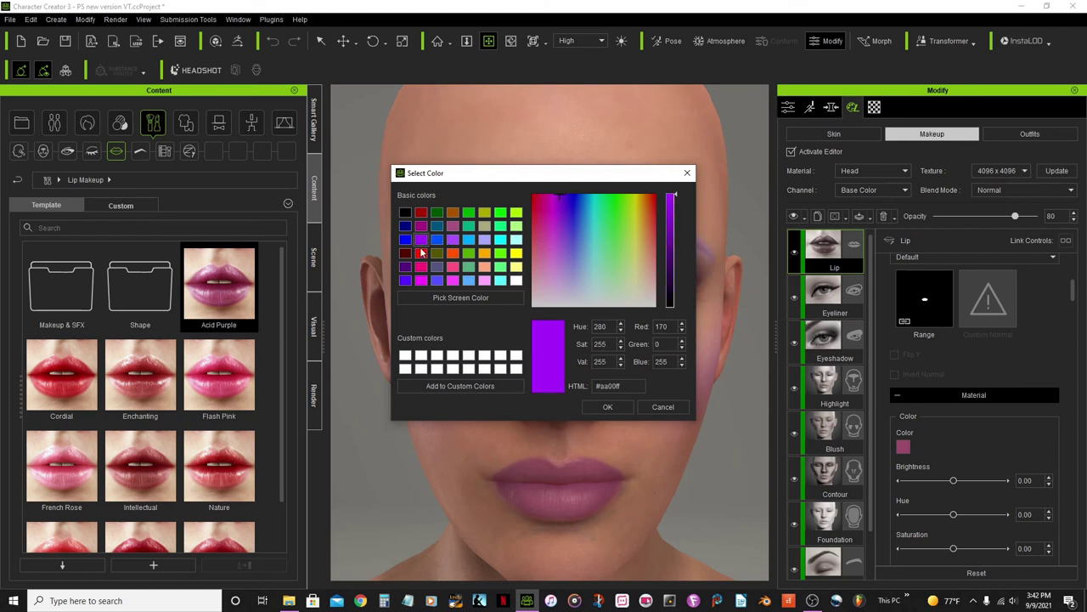
pyautogui.click(605, 407)
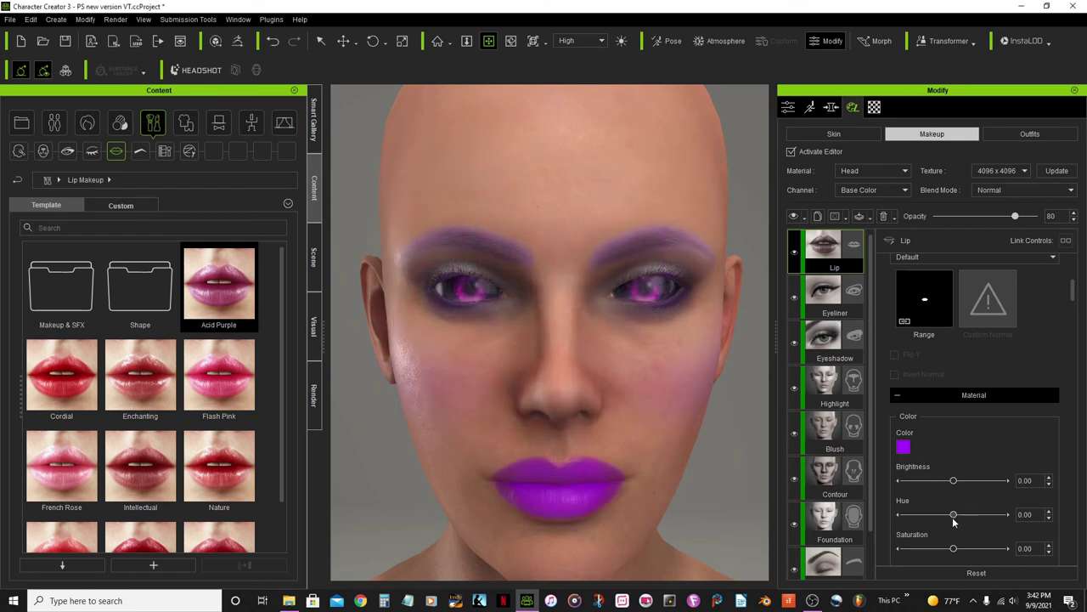
# Step: Set lip Saturation to -0.26, Hue to -0.03 and layer Opacity to 56
pyautogui.moveTo(951, 550); pyautogui.dragTo(940, 551)
pyautogui.moveTo(955, 520); pyautogui.dragTo(953, 521)
pyautogui.moveTo(1013, 217); pyautogui.dragTo(1010, 219)
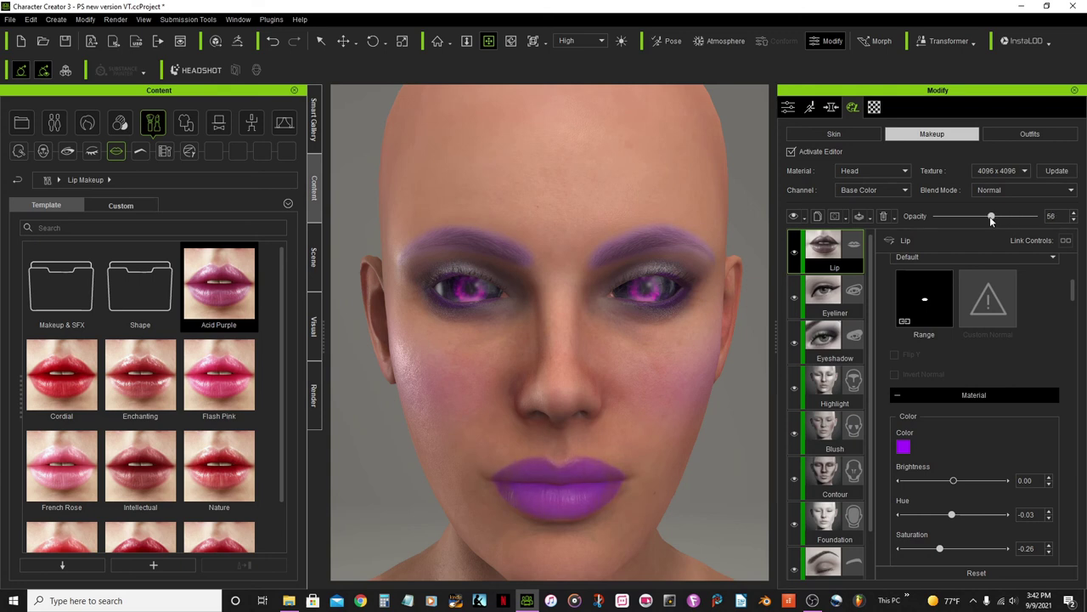
pyautogui.scroll(-3, 651, 361)
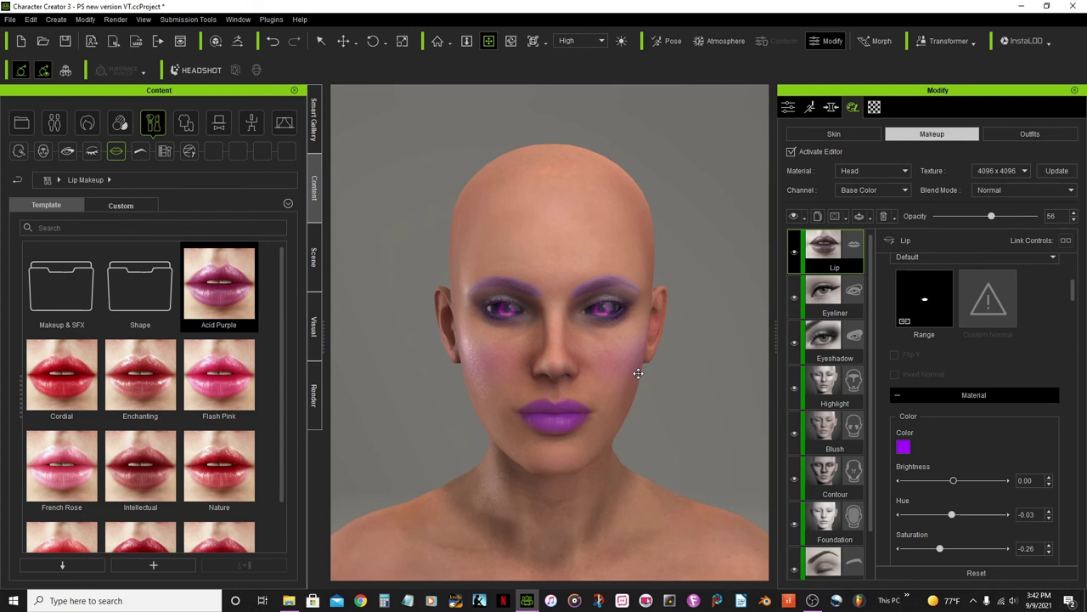
# Step: List the Makeup & SFX eyebrow styles without applying one
pyautogui.click(140, 153)
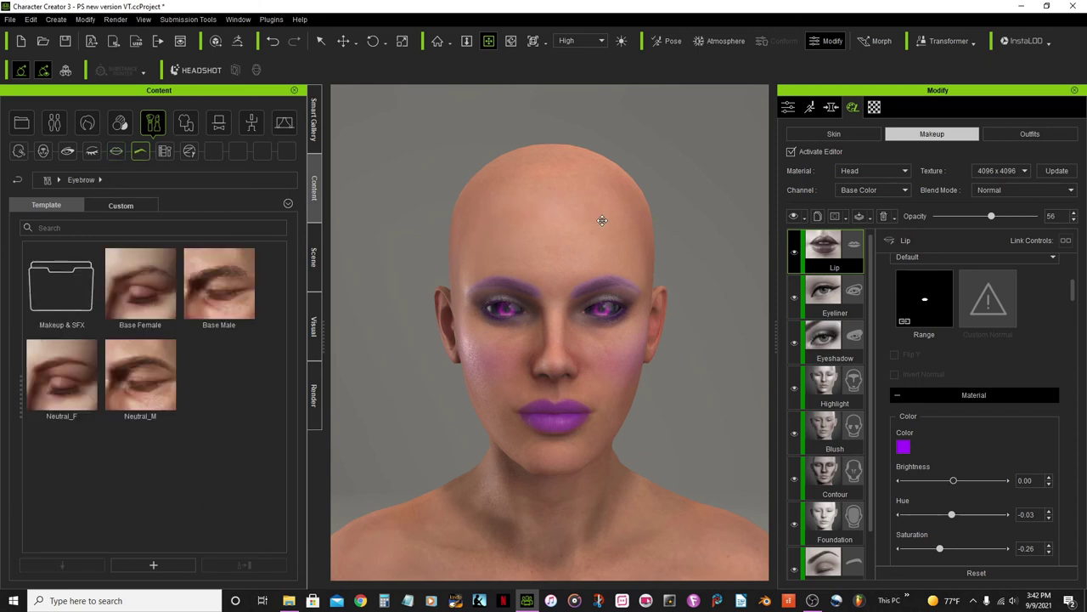
pyautogui.scroll(4, 605, 220)
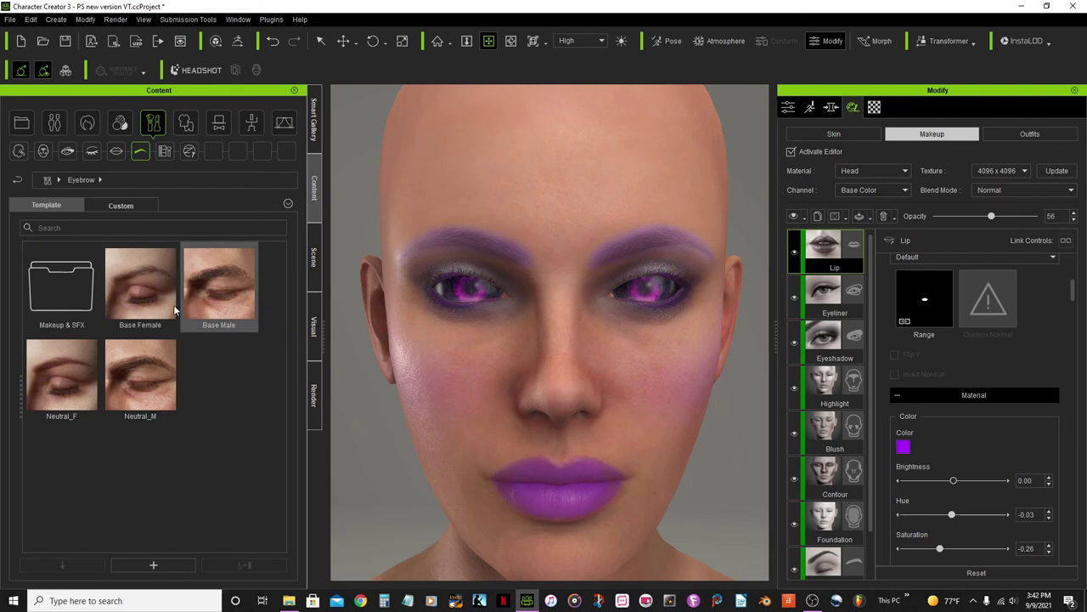
pyautogui.doubleClick(64, 295)
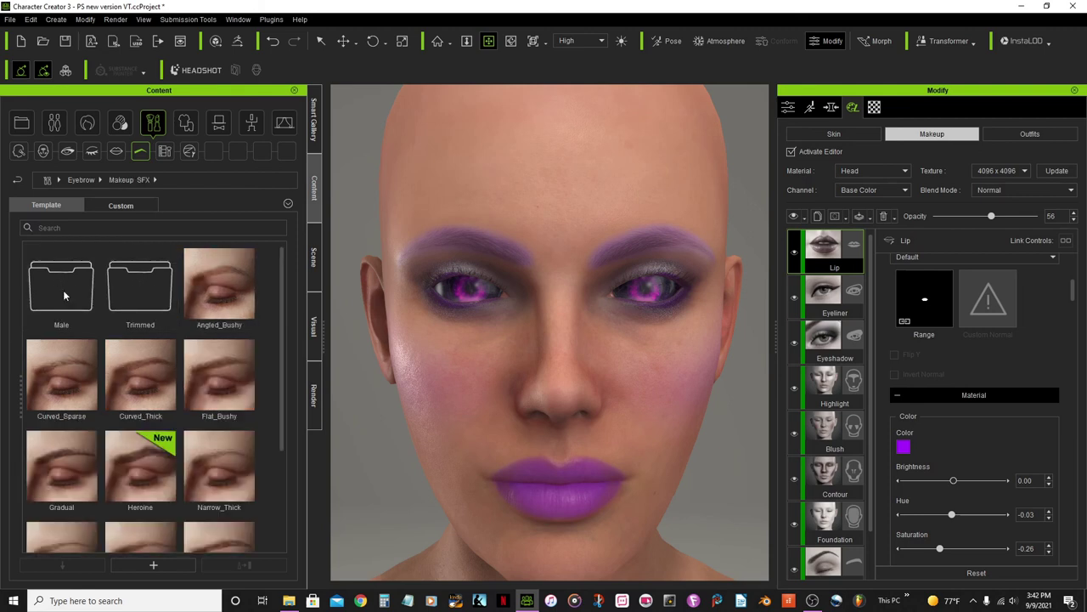
pyautogui.scroll(-3, 196, 387)
pyautogui.scroll(3, 195, 386)
# Step: Pan and orbit to a three-quarter view of the face
pyautogui.moveTo(552, 355); pyautogui.dragTo(550, 327, button='middle')
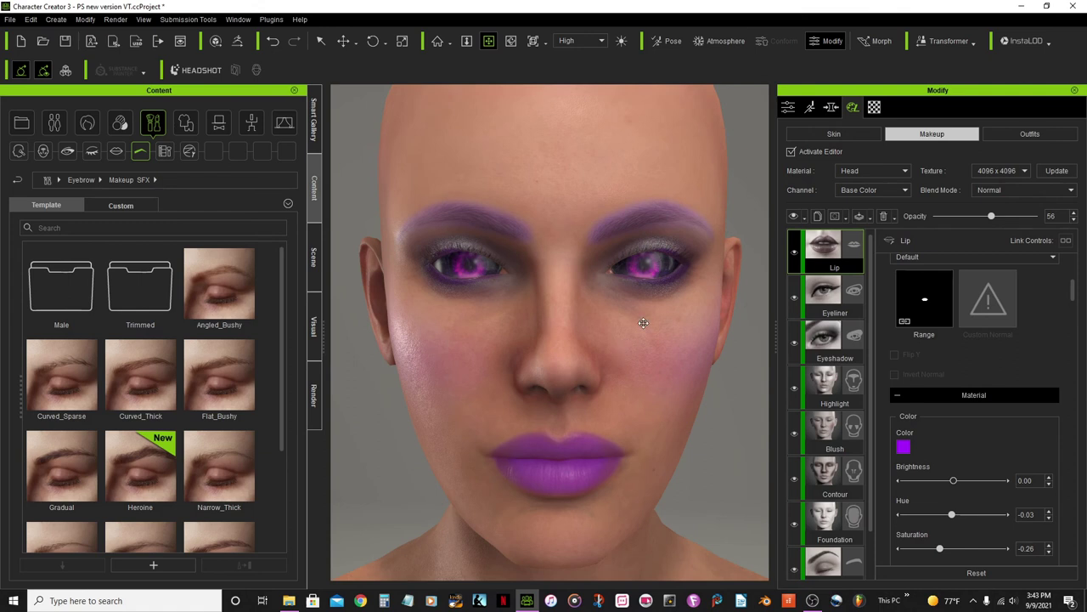
pyautogui.click(511, 41)
pyautogui.moveTo(679, 308); pyautogui.dragTo(660, 359)
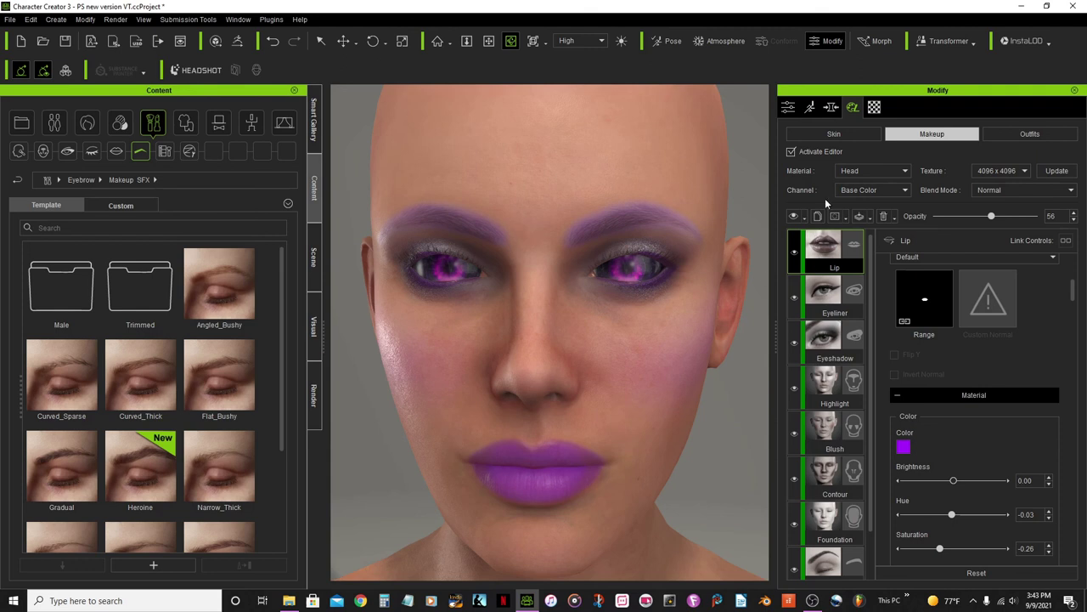
# Step: Leave the makeup editor, inspect the made-up character with hair, and save the project
pyautogui.click(790, 152)
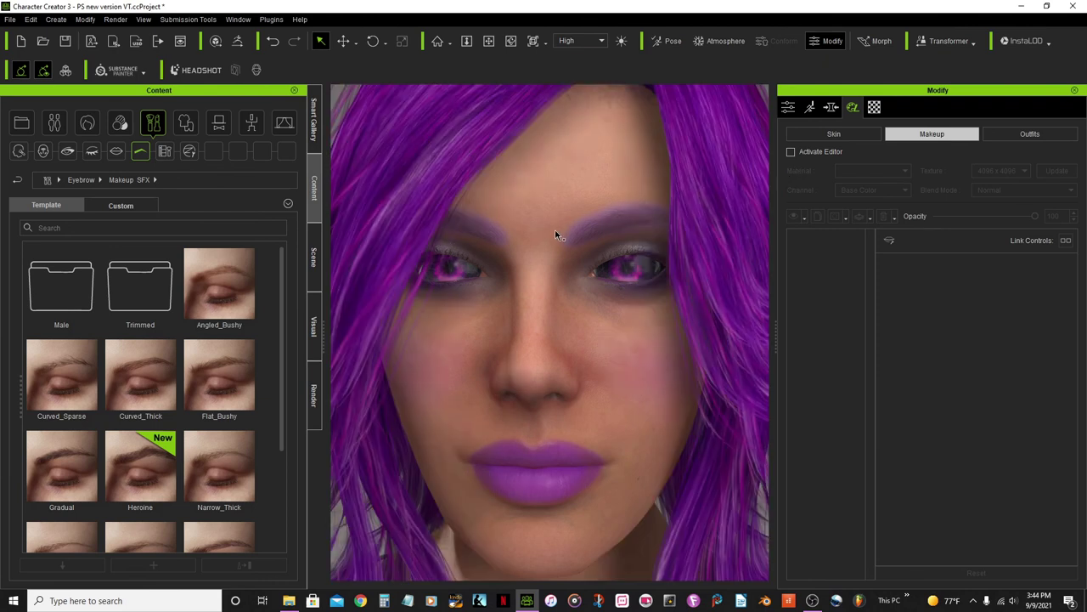
pyautogui.scroll(-10, 556, 236)
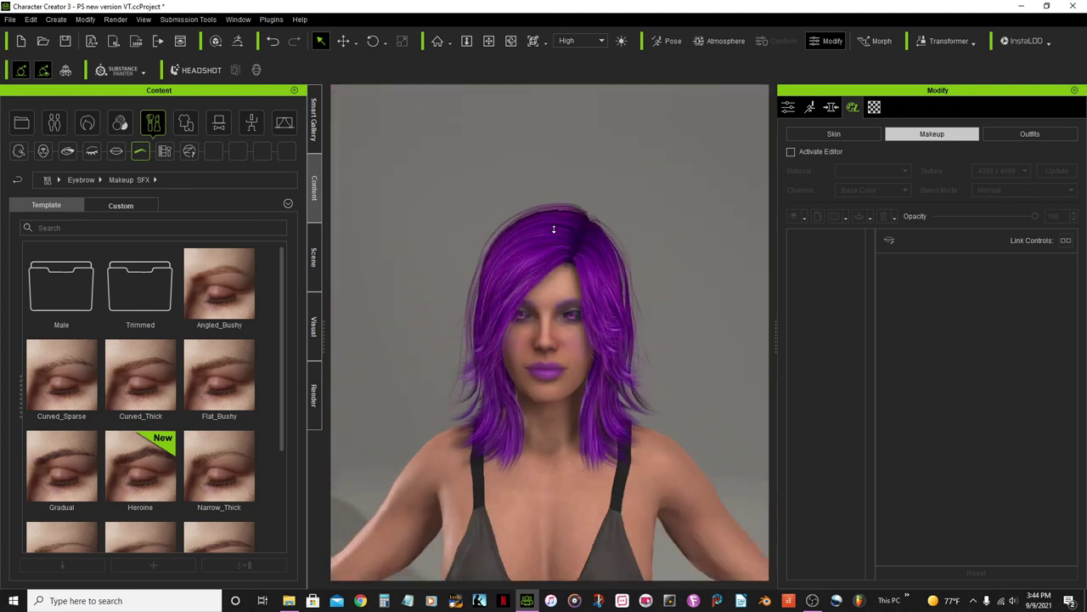
pyautogui.click(489, 40)
pyautogui.moveTo(520, 336); pyautogui.dragTo(542, 158)
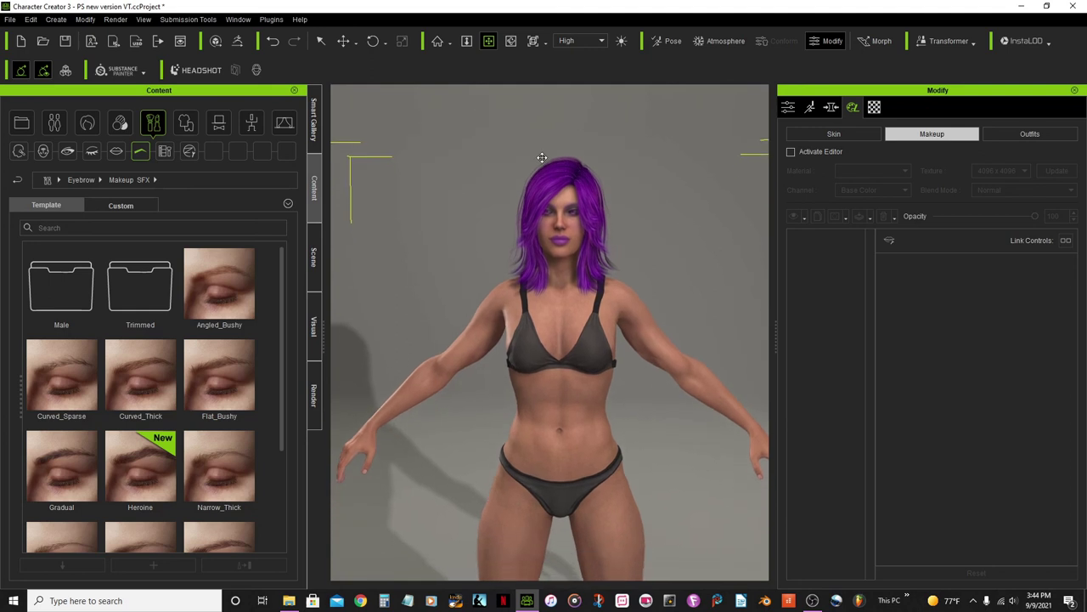
pyautogui.scroll(5, 542, 157)
pyautogui.scroll(3, 540, 135)
pyautogui.moveTo(541, 135); pyautogui.dragTo(549, 284)
pyautogui.scroll(2, 552, 239)
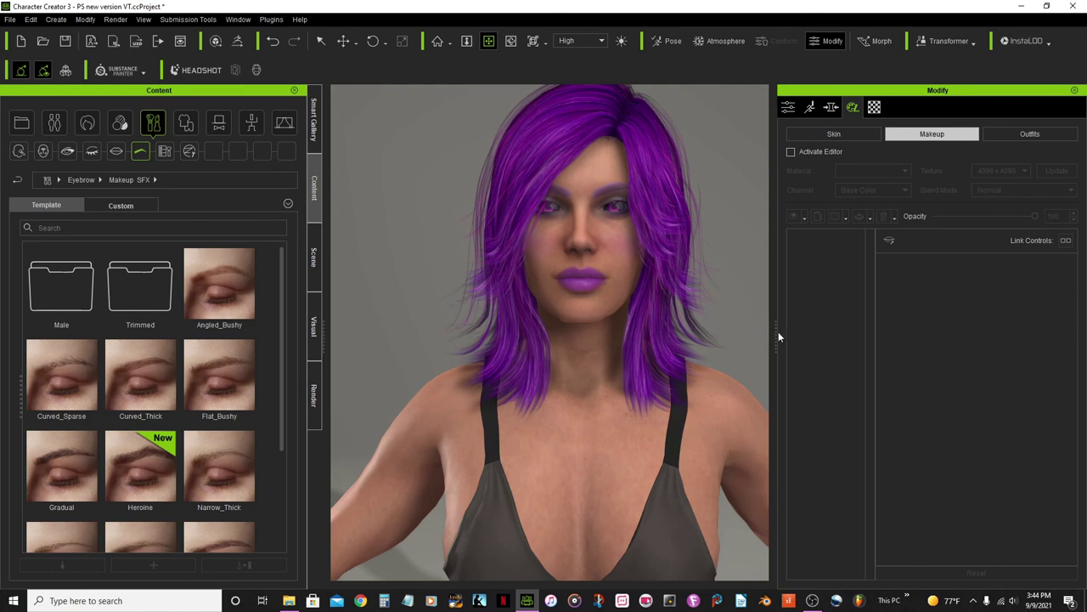
pyautogui.moveTo(778, 337); pyautogui.dragTo(906, 338)
pyautogui.moveTo(682, 209); pyautogui.dragTo(682, 323, button='middle')
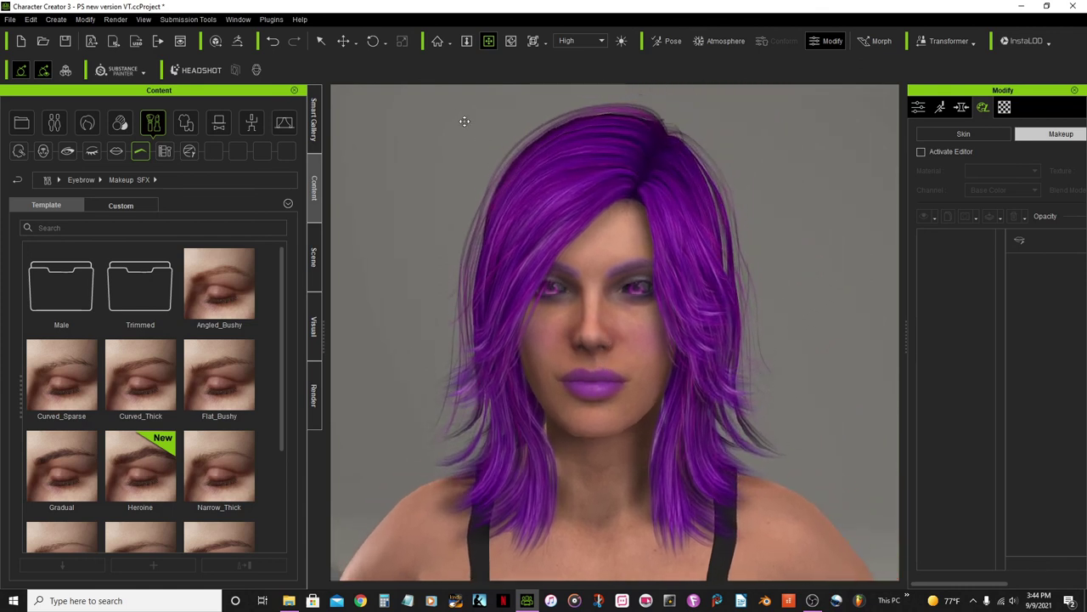
pyautogui.moveTo(747, 355); pyautogui.dragTo(718, 417, button='right')
pyautogui.scroll(-3, 718, 417)
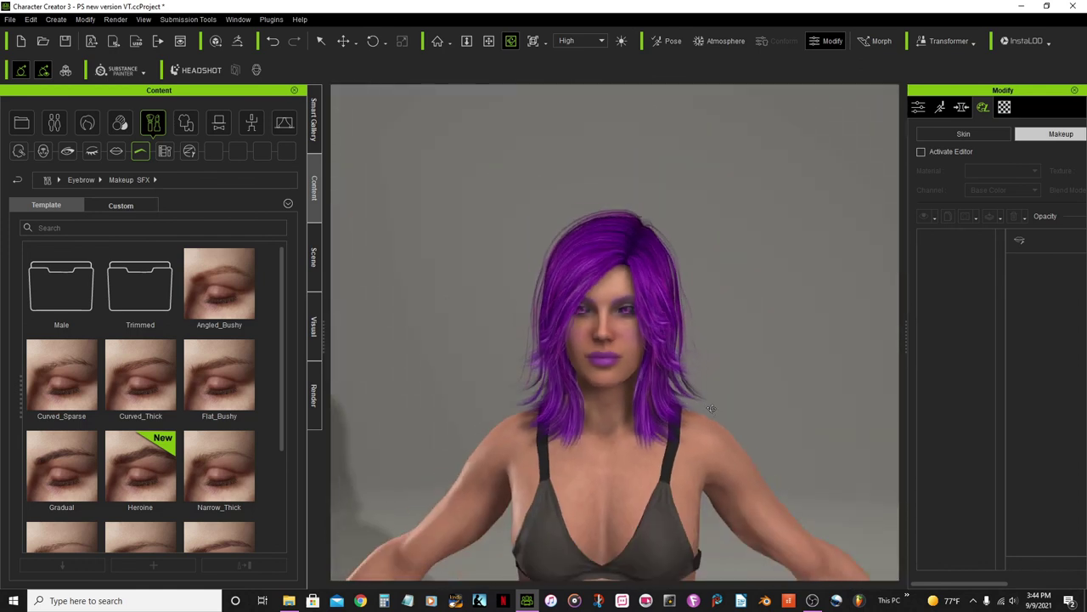
pyautogui.scroll(3, 684, 389)
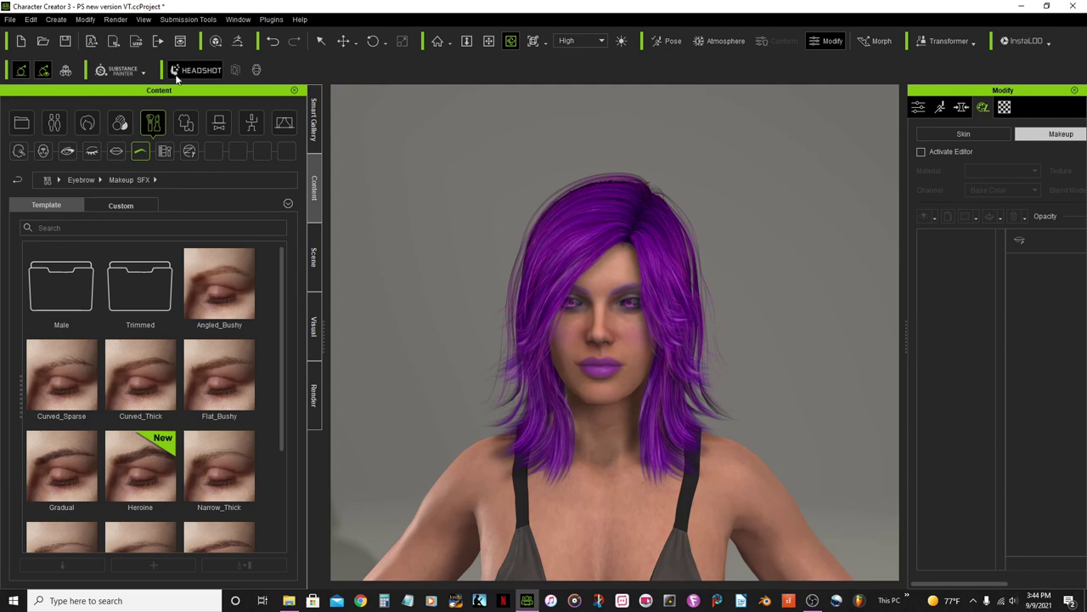
pyautogui.click(65, 42)
# Step: Select the CC3_Base_Plus character in the viewport
pyautogui.scroll(3, 612, 405)
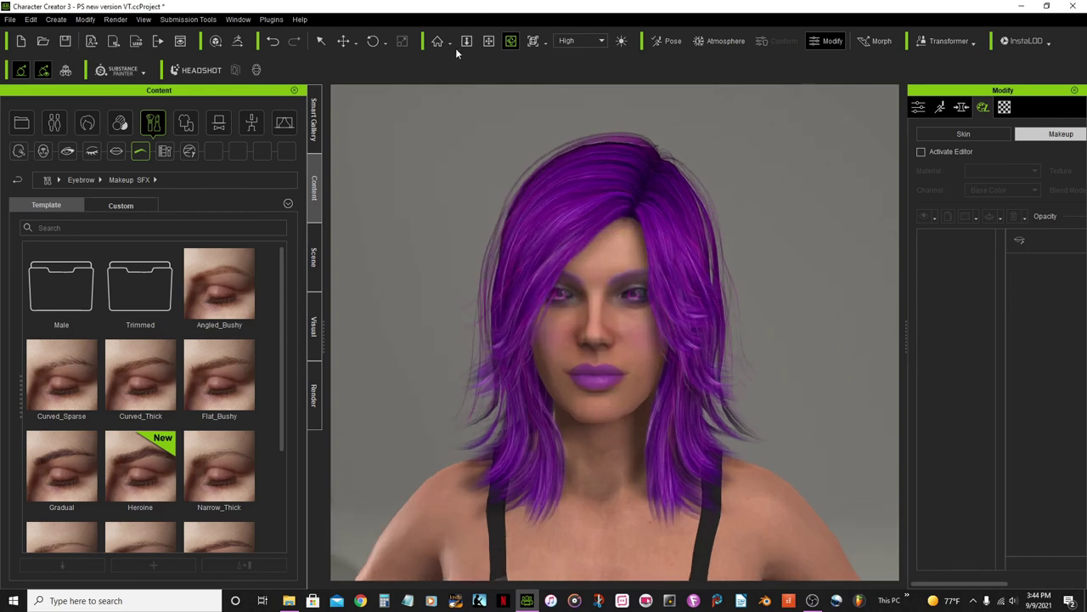
pyautogui.click(488, 41)
pyautogui.moveTo(594, 270); pyautogui.dragTo(562, 216)
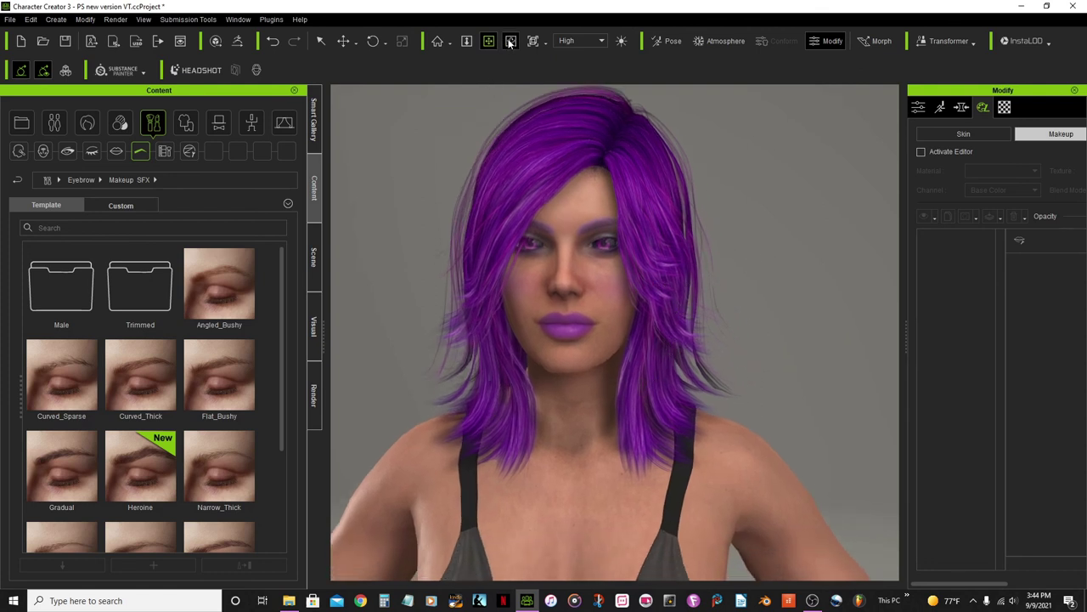
pyautogui.click(323, 47)
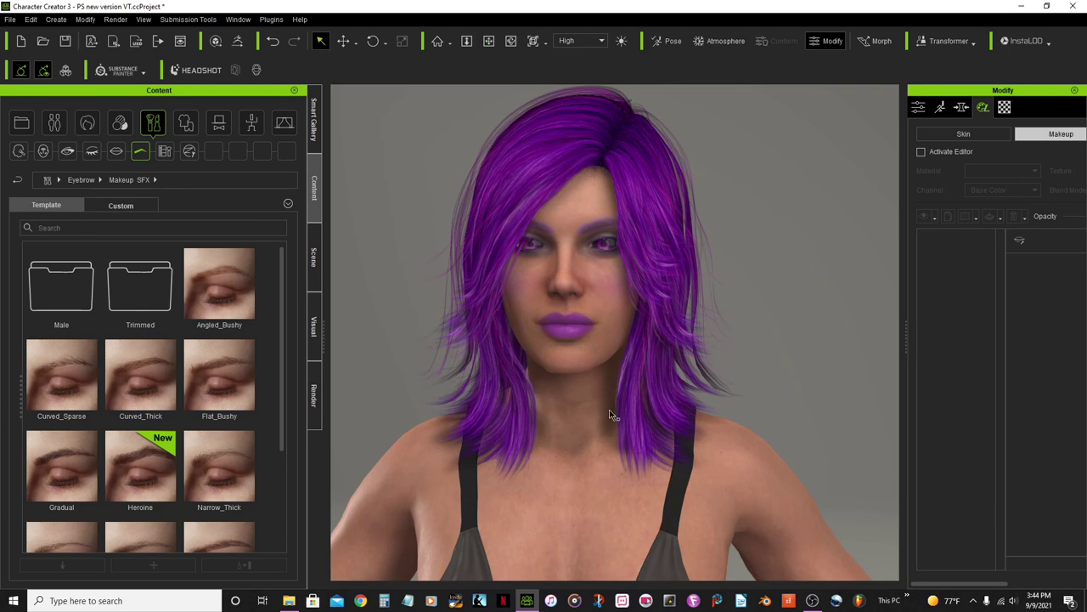
pyautogui.click(587, 474)
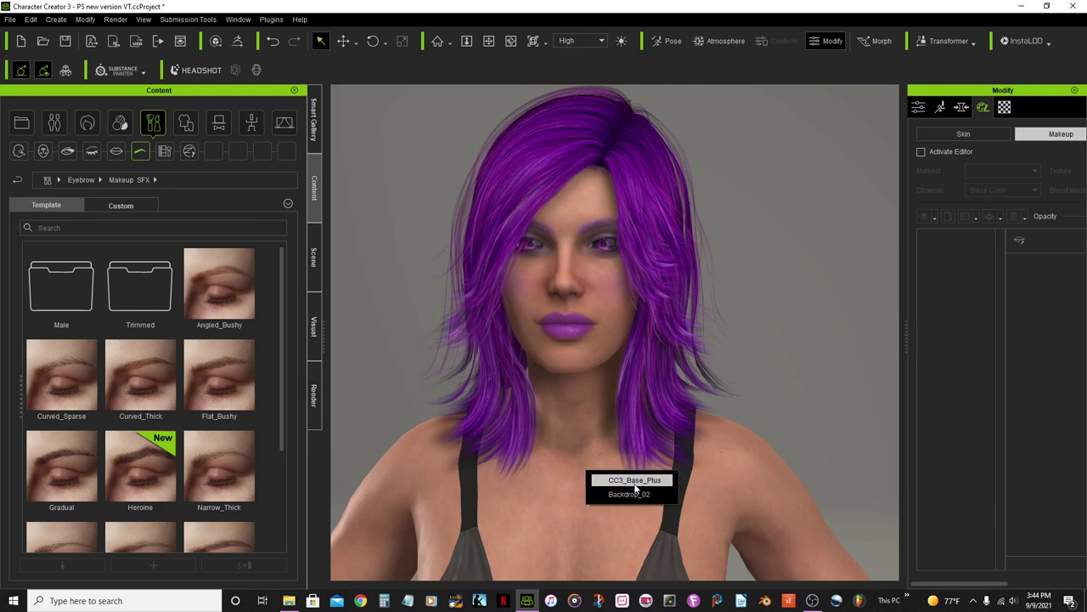
pyautogui.click(635, 481)
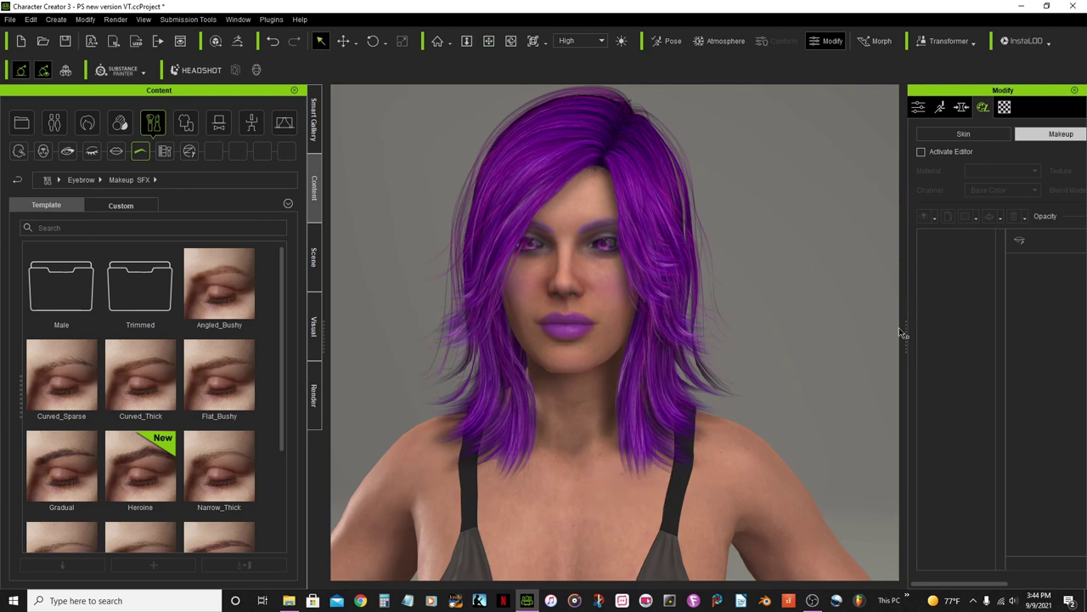
# Step: Widen the Modify settings panel and zoom in to centre the character's face
pyautogui.moveTo(903, 335); pyautogui.dragTo(809, 340)
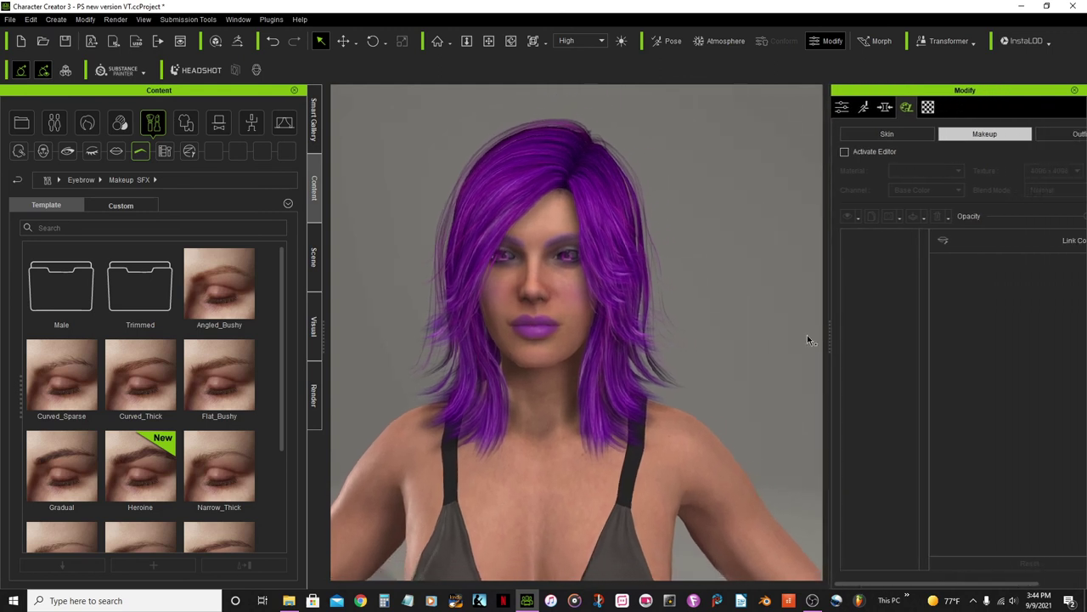
pyautogui.click(489, 40)
pyautogui.moveTo(607, 364); pyautogui.dragTo(570, 299)
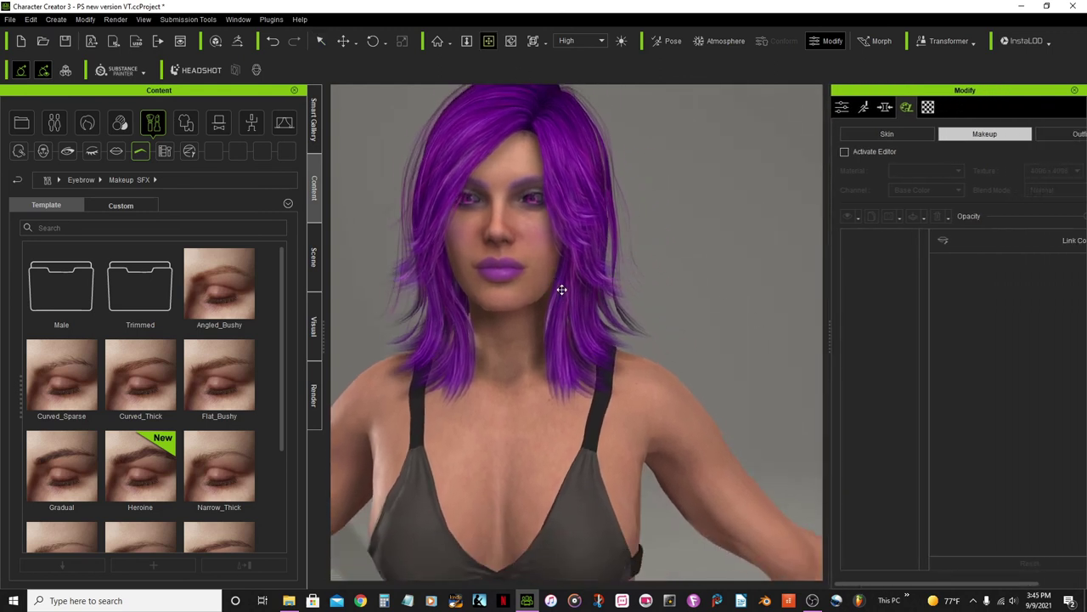
pyautogui.scroll(2, 652, 370)
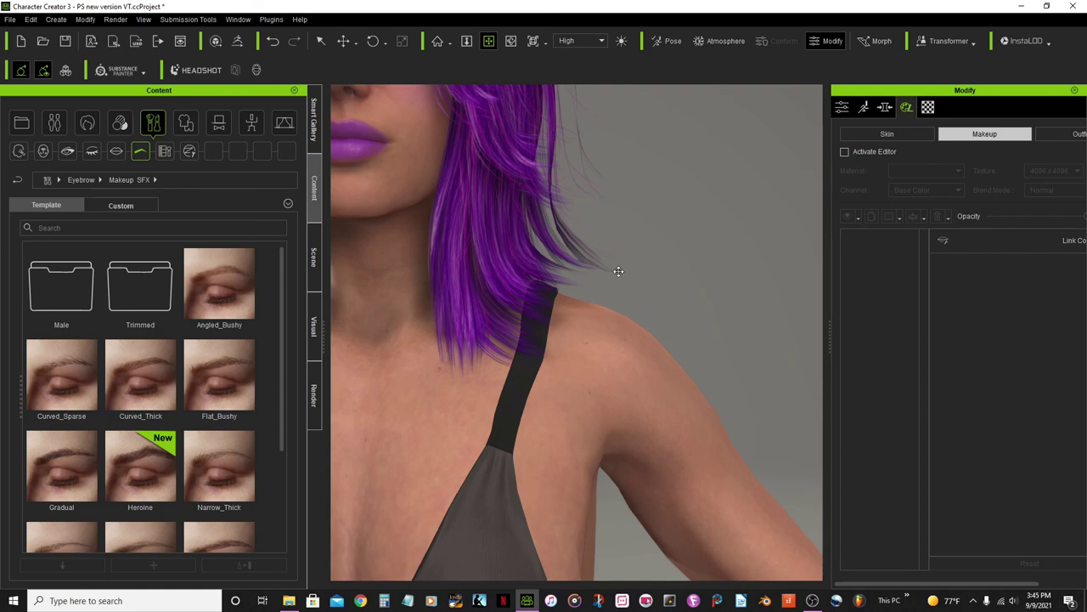
pyautogui.scroll(-2, 611, 271)
pyautogui.scroll(-2, 606, 271)
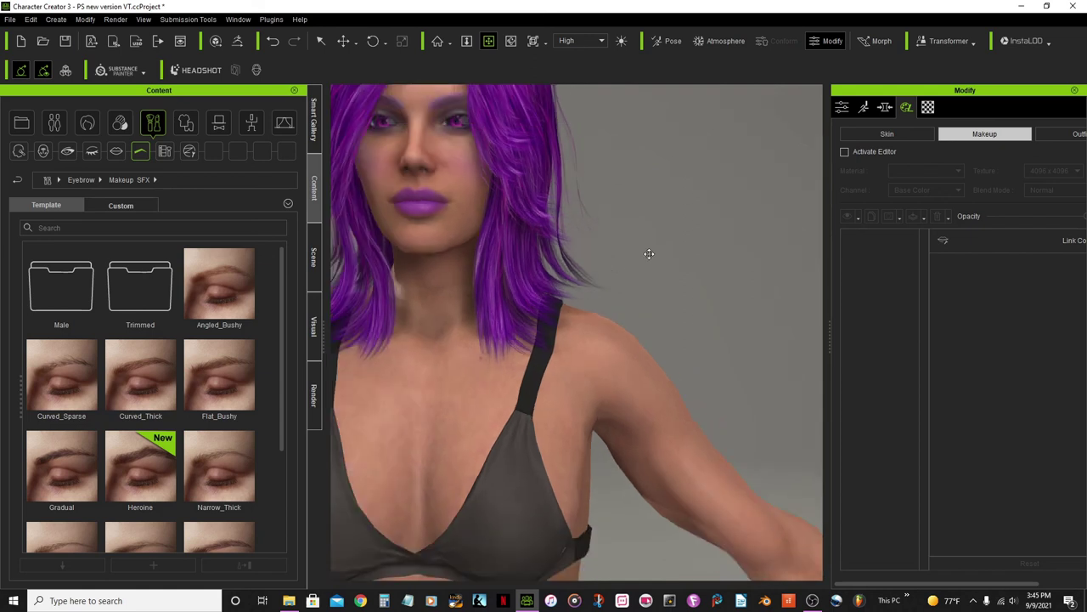
pyautogui.moveTo(543, 243); pyautogui.dragTo(597, 245)
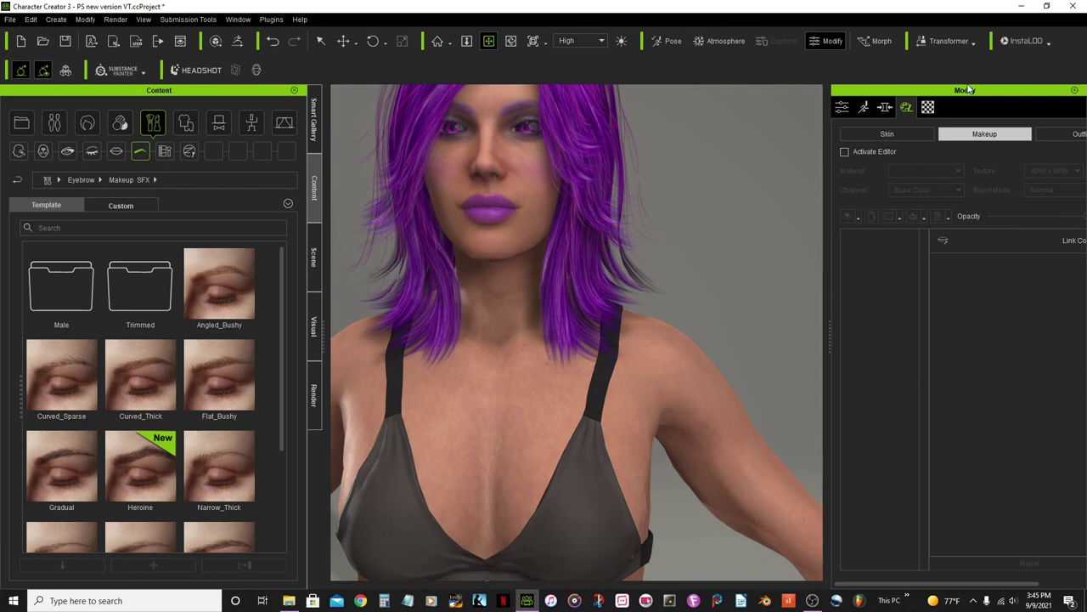
# Step: In the Attribute tab, enable Smooth Mesh with Real Time/Preview and Final Render subdivision both at 2
pyautogui.click(841, 107)
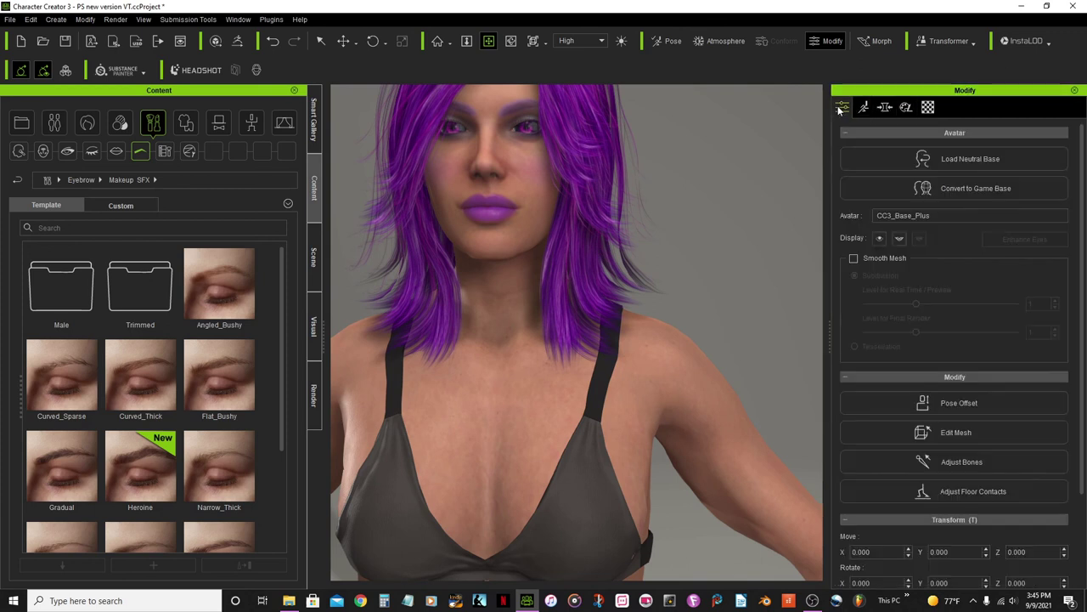
pyautogui.click(853, 258)
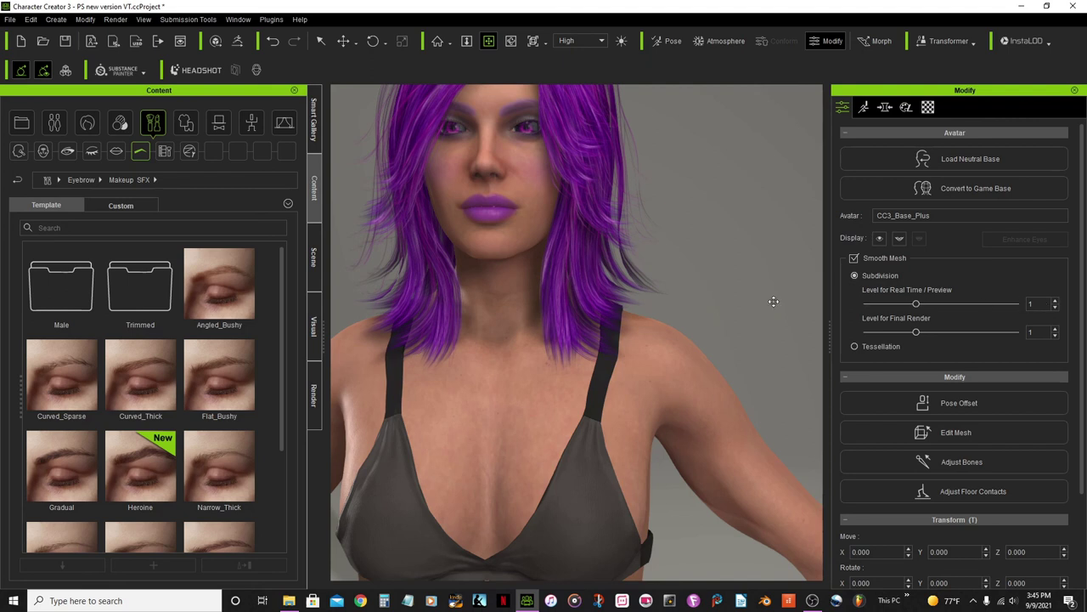
pyautogui.click(1056, 302)
pyautogui.click(1057, 329)
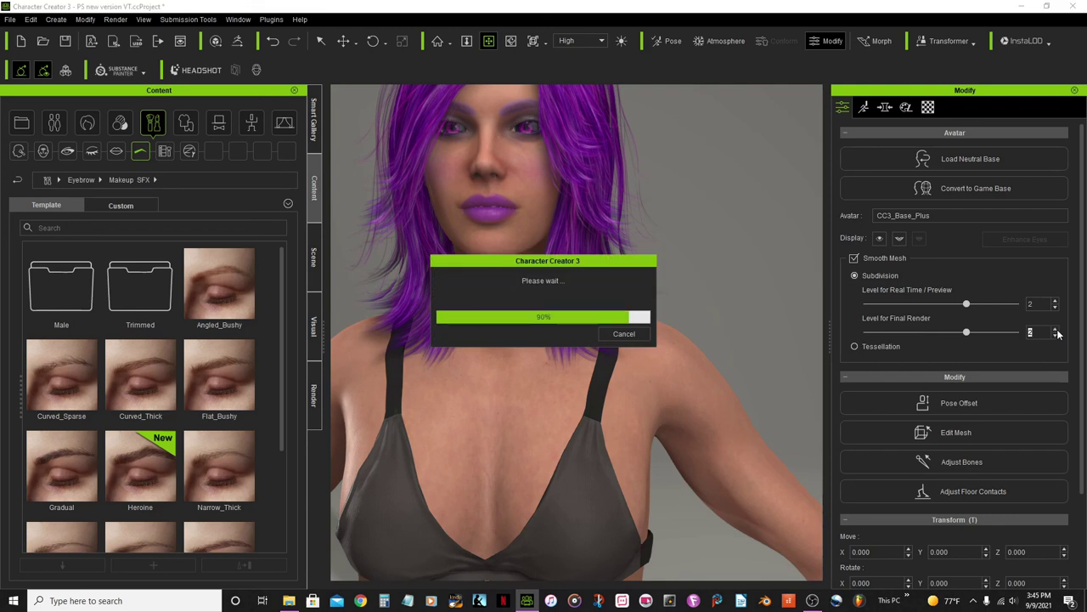
pyautogui.scroll(-2, 636, 335)
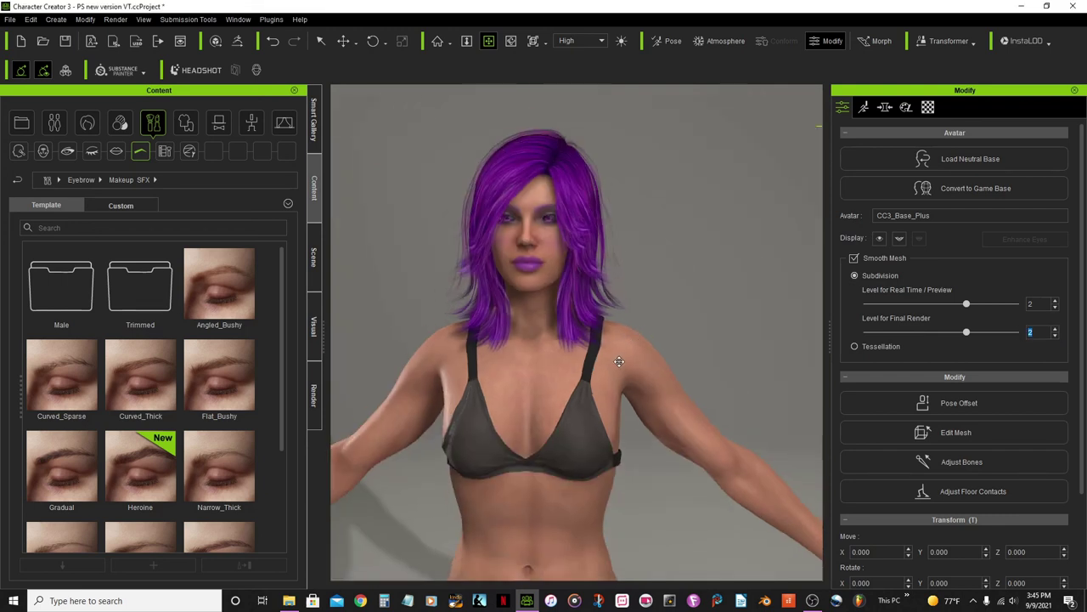
pyautogui.moveTo(636, 336); pyautogui.dragTo(719, 293, button='middle')
pyautogui.scroll(2, 719, 293)
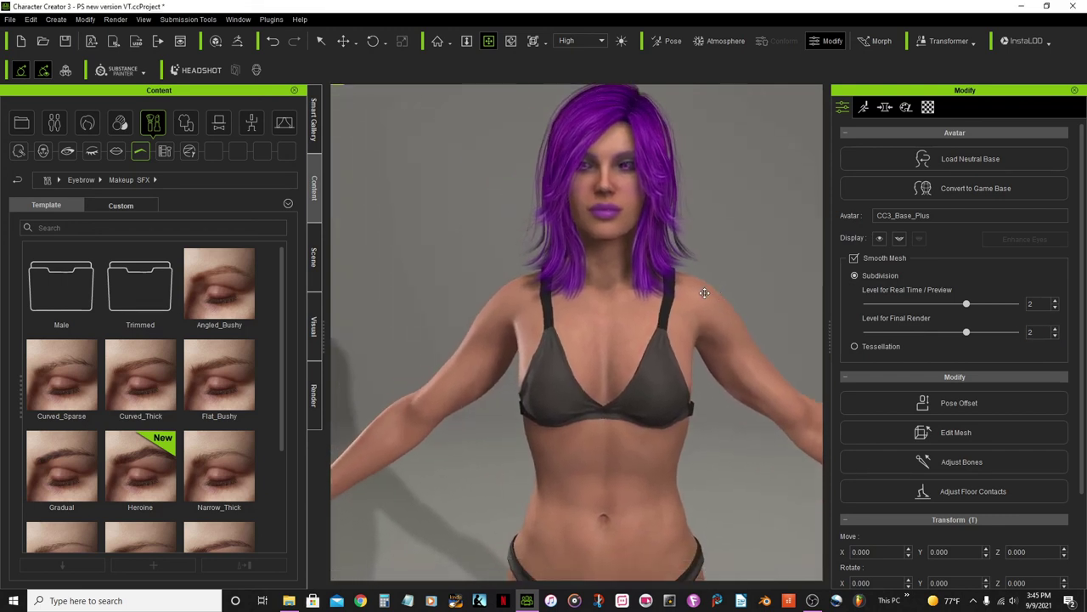
pyautogui.scroll(1, 709, 310)
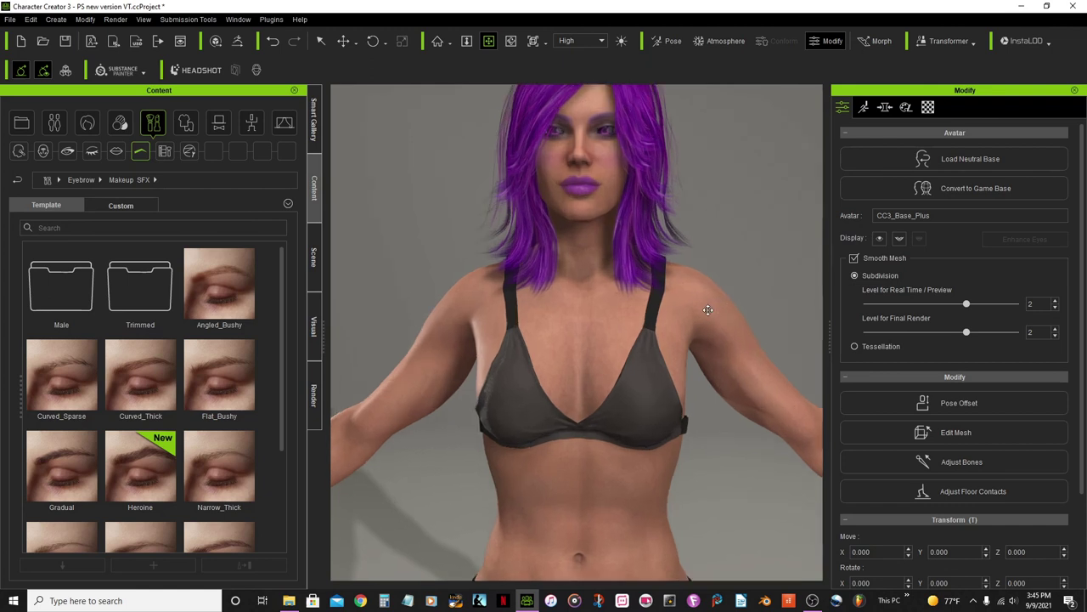
pyautogui.moveTo(710, 311); pyautogui.dragTo(668, 430, button='middle')
pyautogui.scroll(-3, 668, 430)
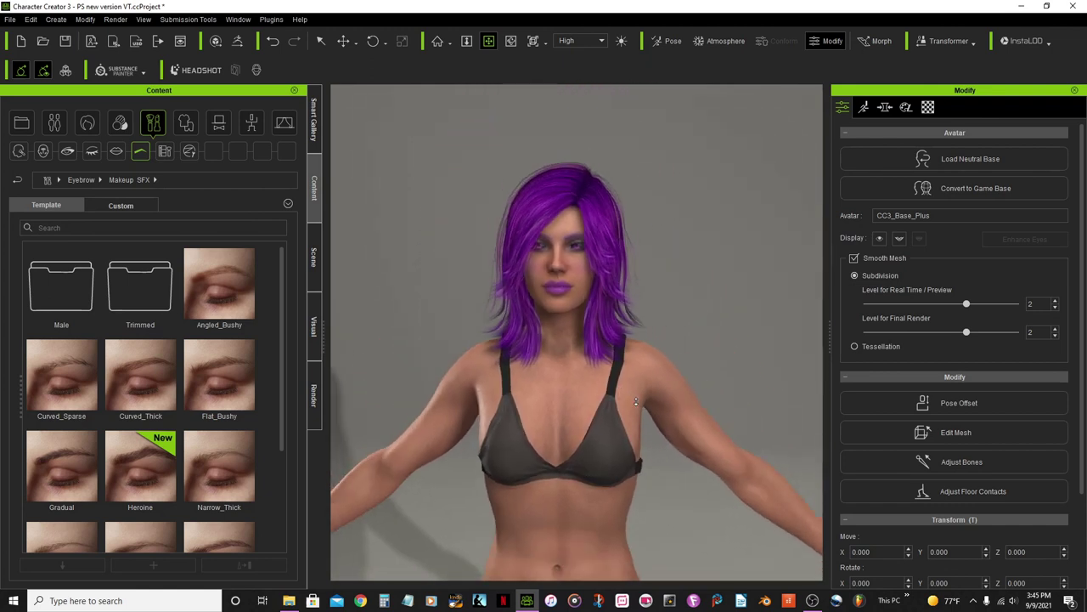
pyautogui.click(509, 40)
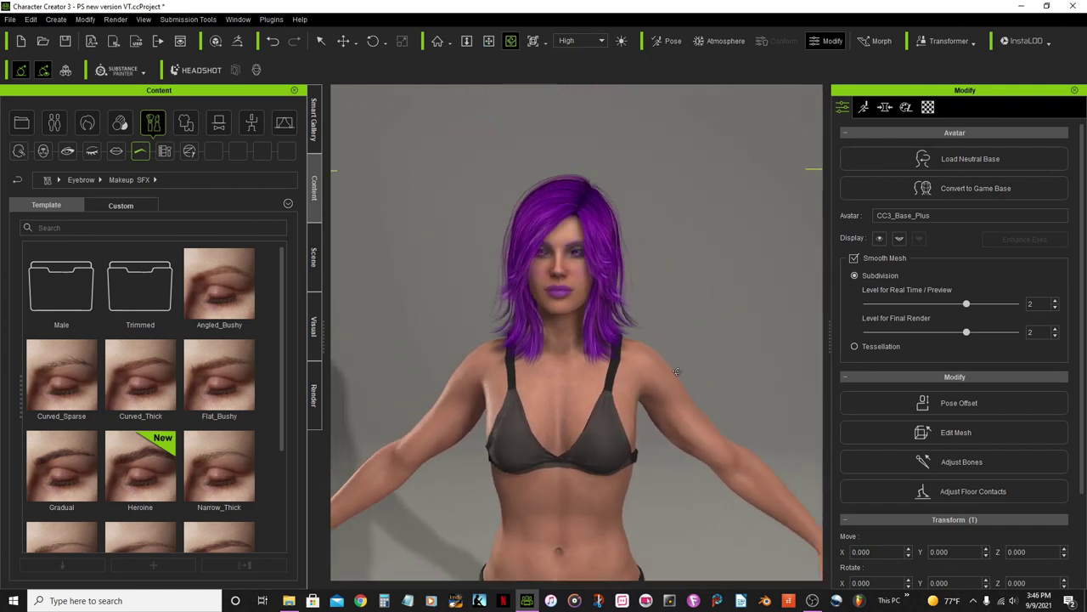
pyautogui.moveTo(513, 409); pyautogui.dragTo(292, 414, button='right')
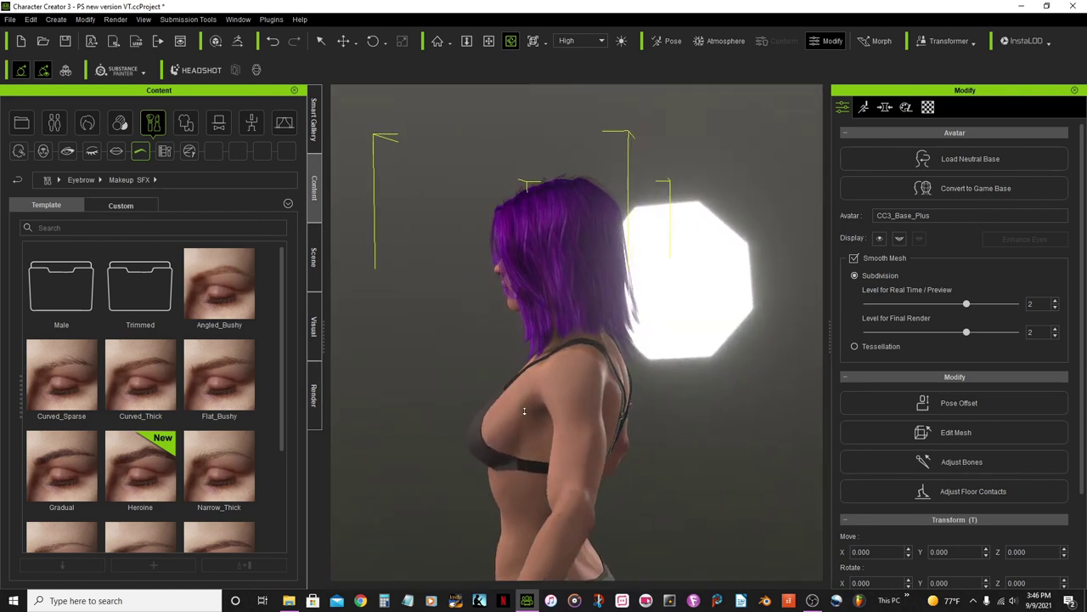
pyautogui.click(486, 45)
pyautogui.moveTo(552, 294); pyautogui.dragTo(516, 156)
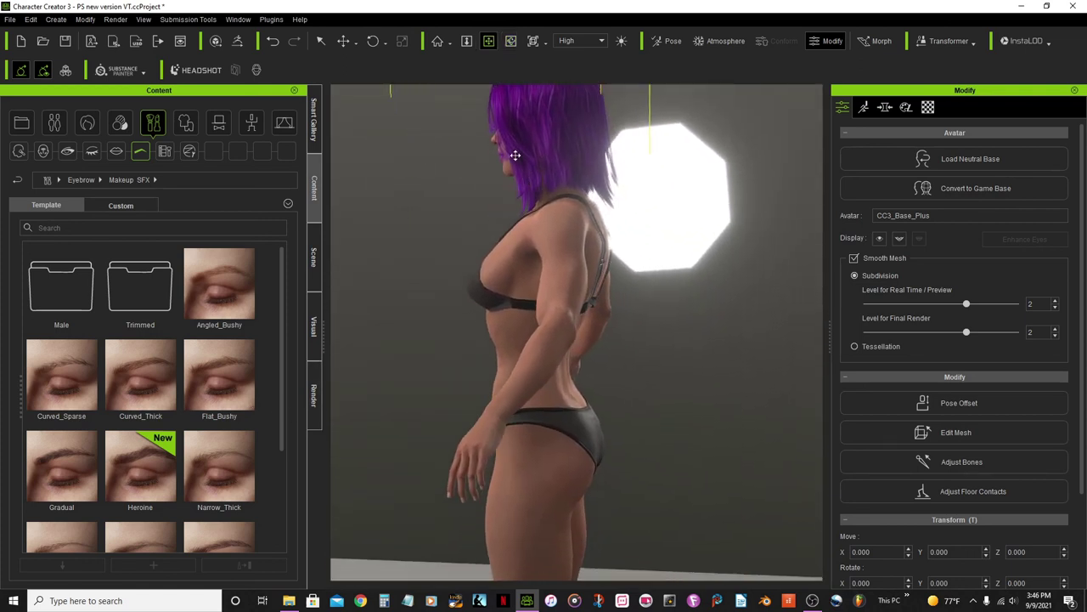
pyautogui.click(510, 40)
pyautogui.moveTo(661, 374); pyautogui.dragTo(798, 408)
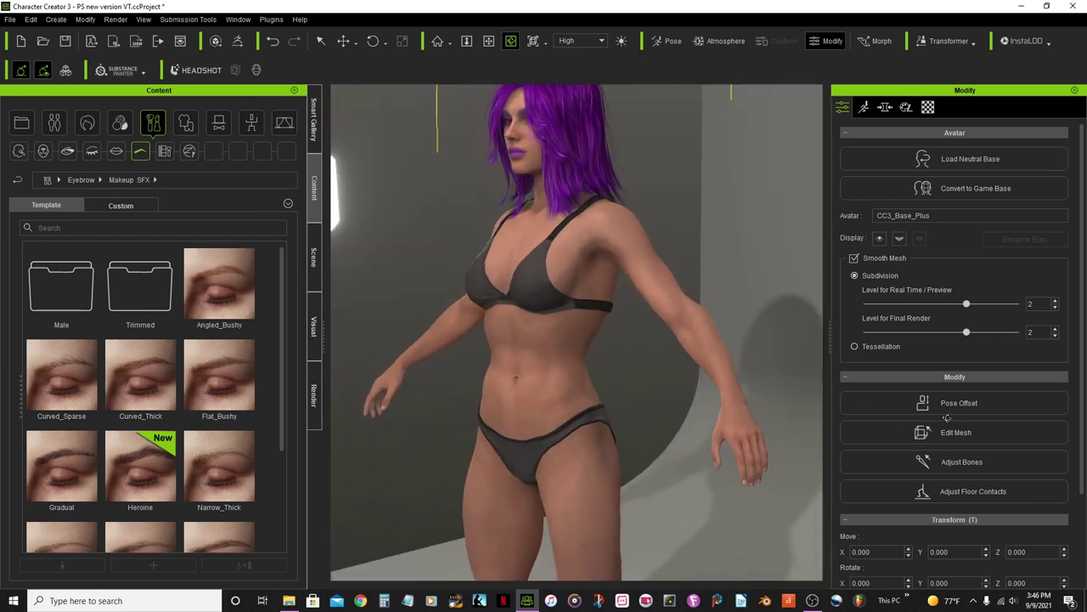
pyautogui.moveTo(712, 344); pyautogui.dragTo(733, 340)
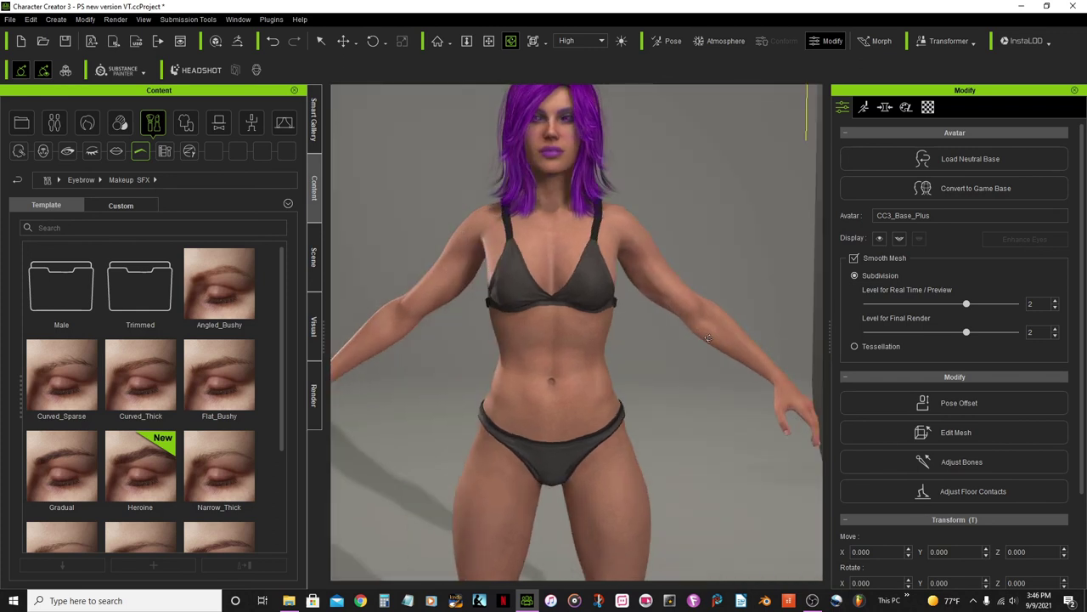
pyautogui.scroll(-4, 733, 340)
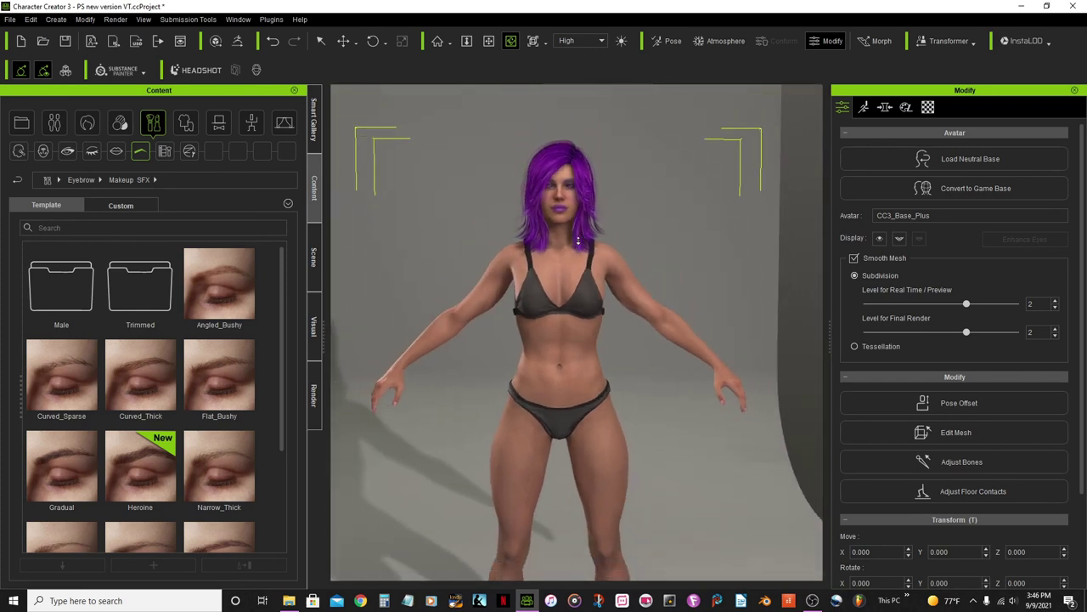
pyautogui.scroll(-1, 577, 240)
pyautogui.moveTo(584, 252); pyautogui.dragTo(593, 191, button='right')
pyautogui.scroll(-2, 590, 236)
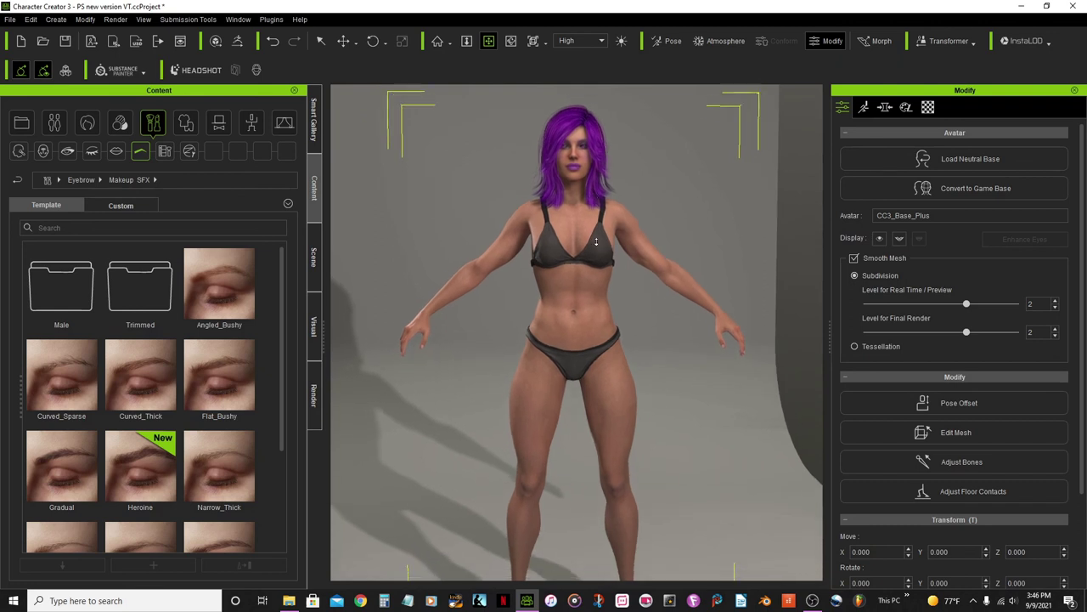
pyautogui.moveTo(614, 255); pyautogui.dragTo(610, 189, button='middle')
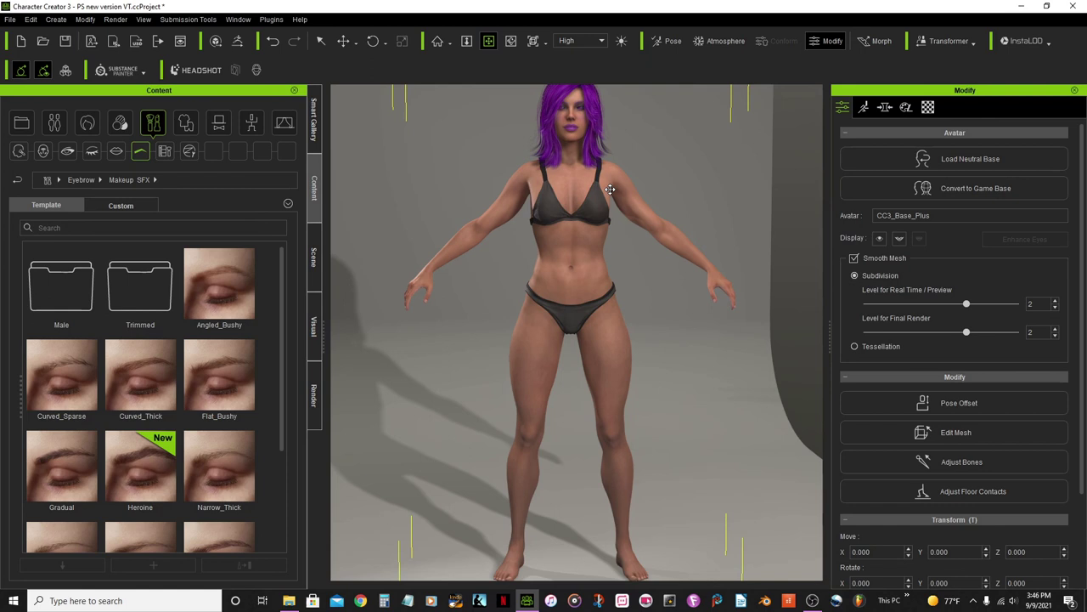